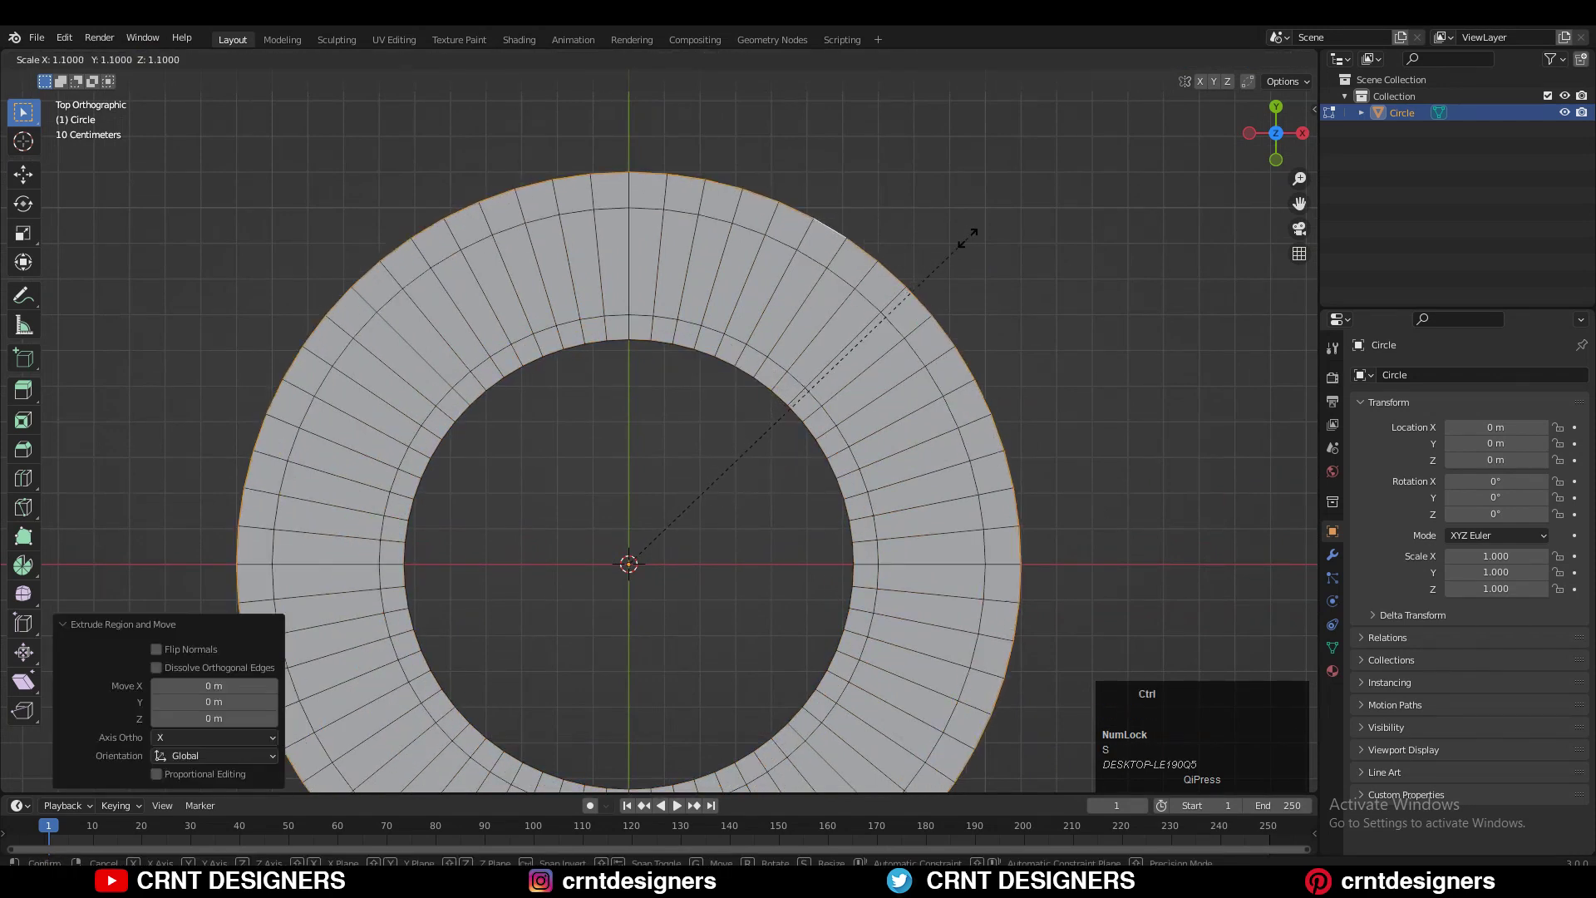
Select five evenly spaced pairs of adjacent faces in the wide middle band across the ring's upper-right quarter and delete the faces
{"action": "middle_click_drag", "start_coordinate": [927, 274], "coordinate": [950, 413], "text": "shift"}
{"action": "left_click_drag", "start_coordinate": [683, 389], "coordinate": [706, 502]}
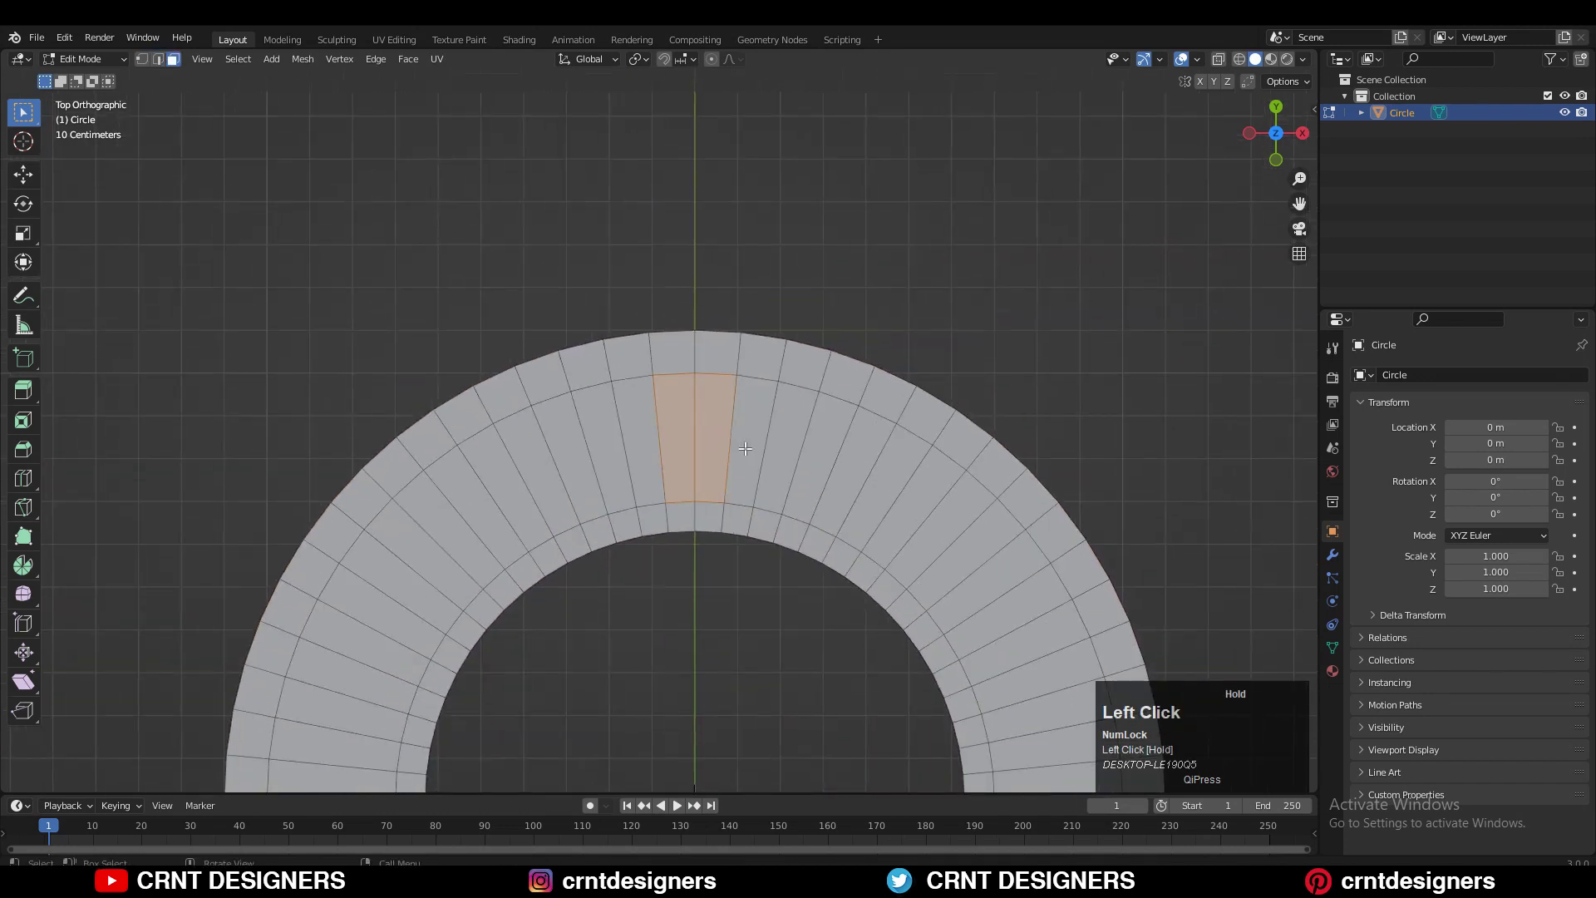
{"action": "left_click", "coordinate": [827, 453], "text": "shift"}
{"action": "middle_click_drag", "start_coordinate": [827, 453], "coordinate": [751, 337], "text": "shift"}
{"action": "middle_click_drag", "start_coordinate": [952, 520], "coordinate": [921, 461], "text": "shift"}
{"action": "left_click", "coordinate": [924, 483], "text": "shift"}
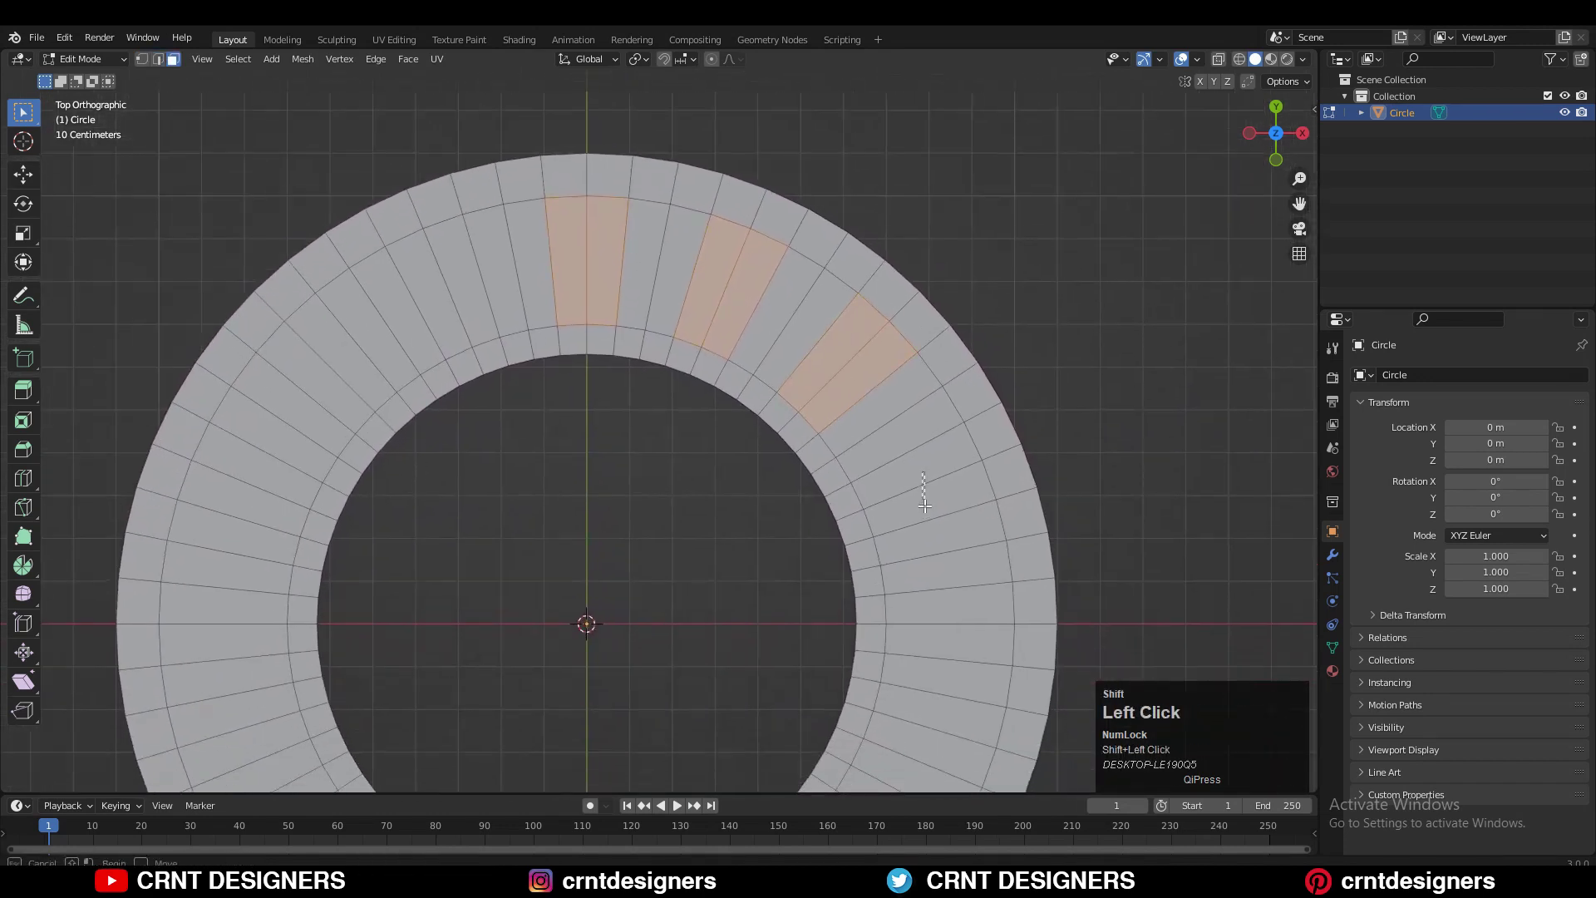
{"action": "middle_click_drag", "start_coordinate": [947, 542], "coordinate": [915, 448], "text": "shift"}
{"action": "left_click_drag", "start_coordinate": [917, 501], "coordinate": [921, 534], "text": "shift"}
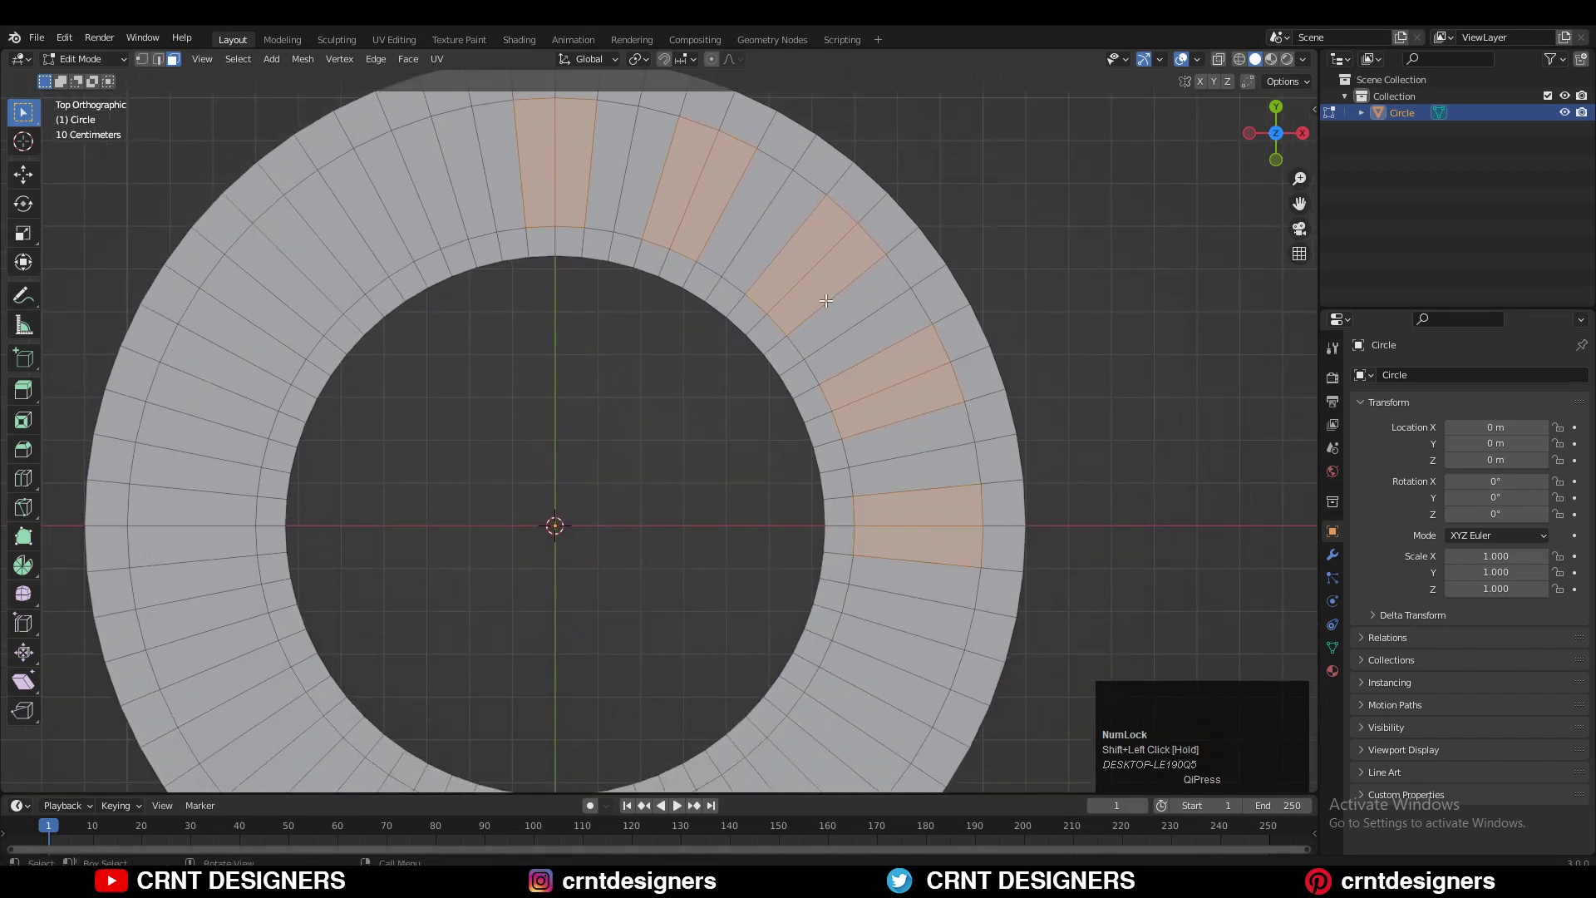
{"action": "key", "text": "x"}
{"action": "left_click", "coordinate": [1066, 492]}
Scale the outer-edge vertices of the topmost opening to 0.8 and narrow the next opening clockwise in the same way
{"action": "middle_click_drag", "start_coordinate": [790, 229], "coordinate": [986, 443], "text": "shift"}
{"action": "key", "text": "1"}
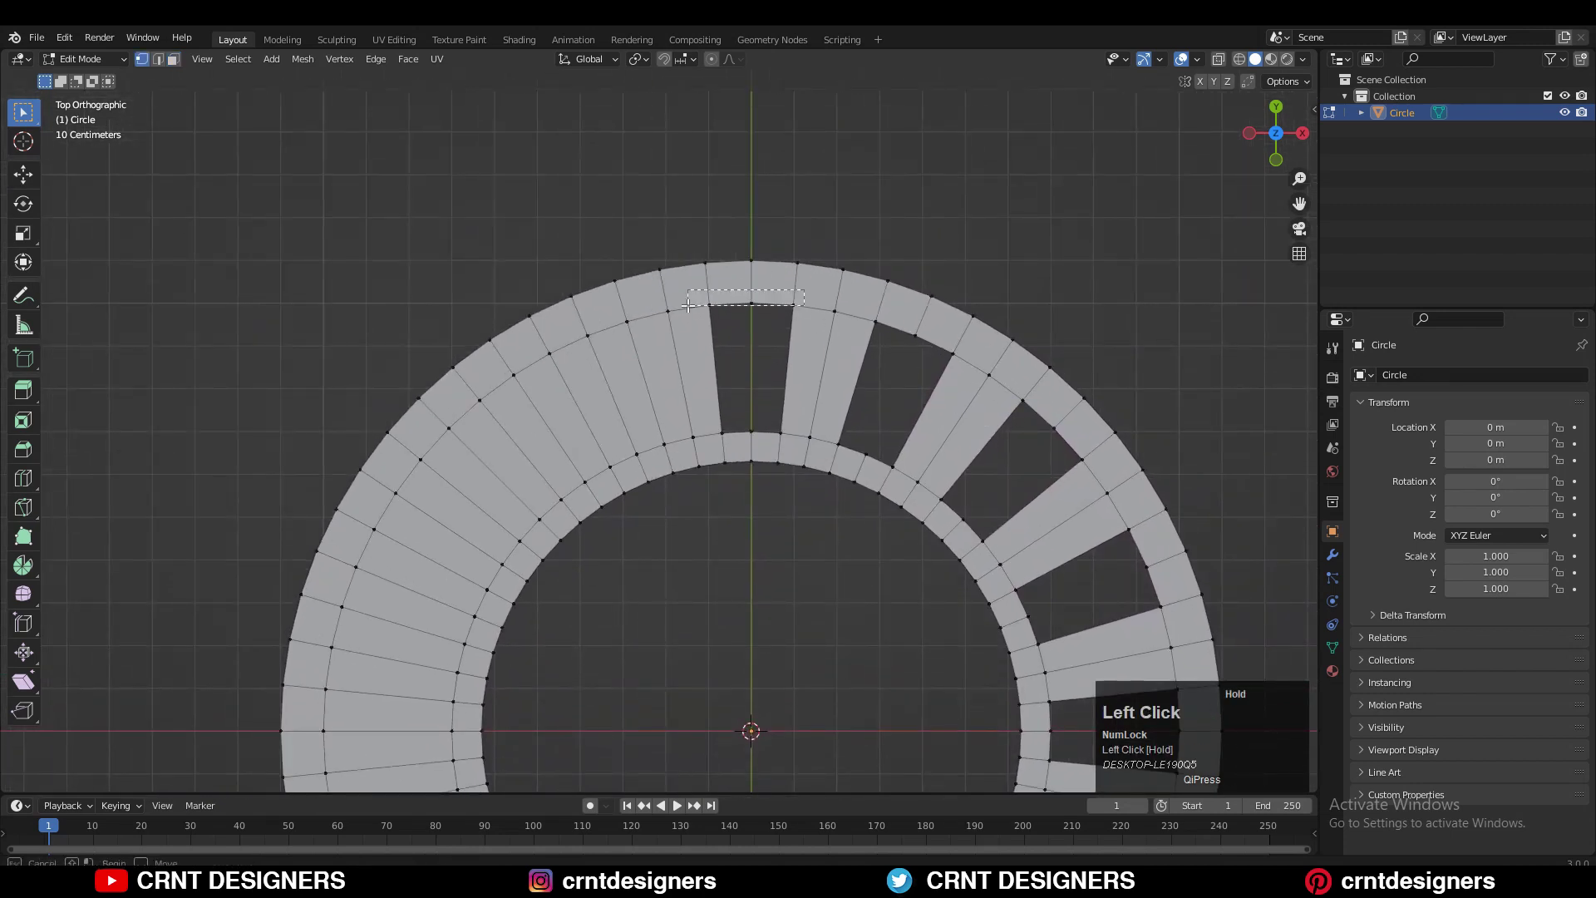
{"action": "key", "text": "s"}
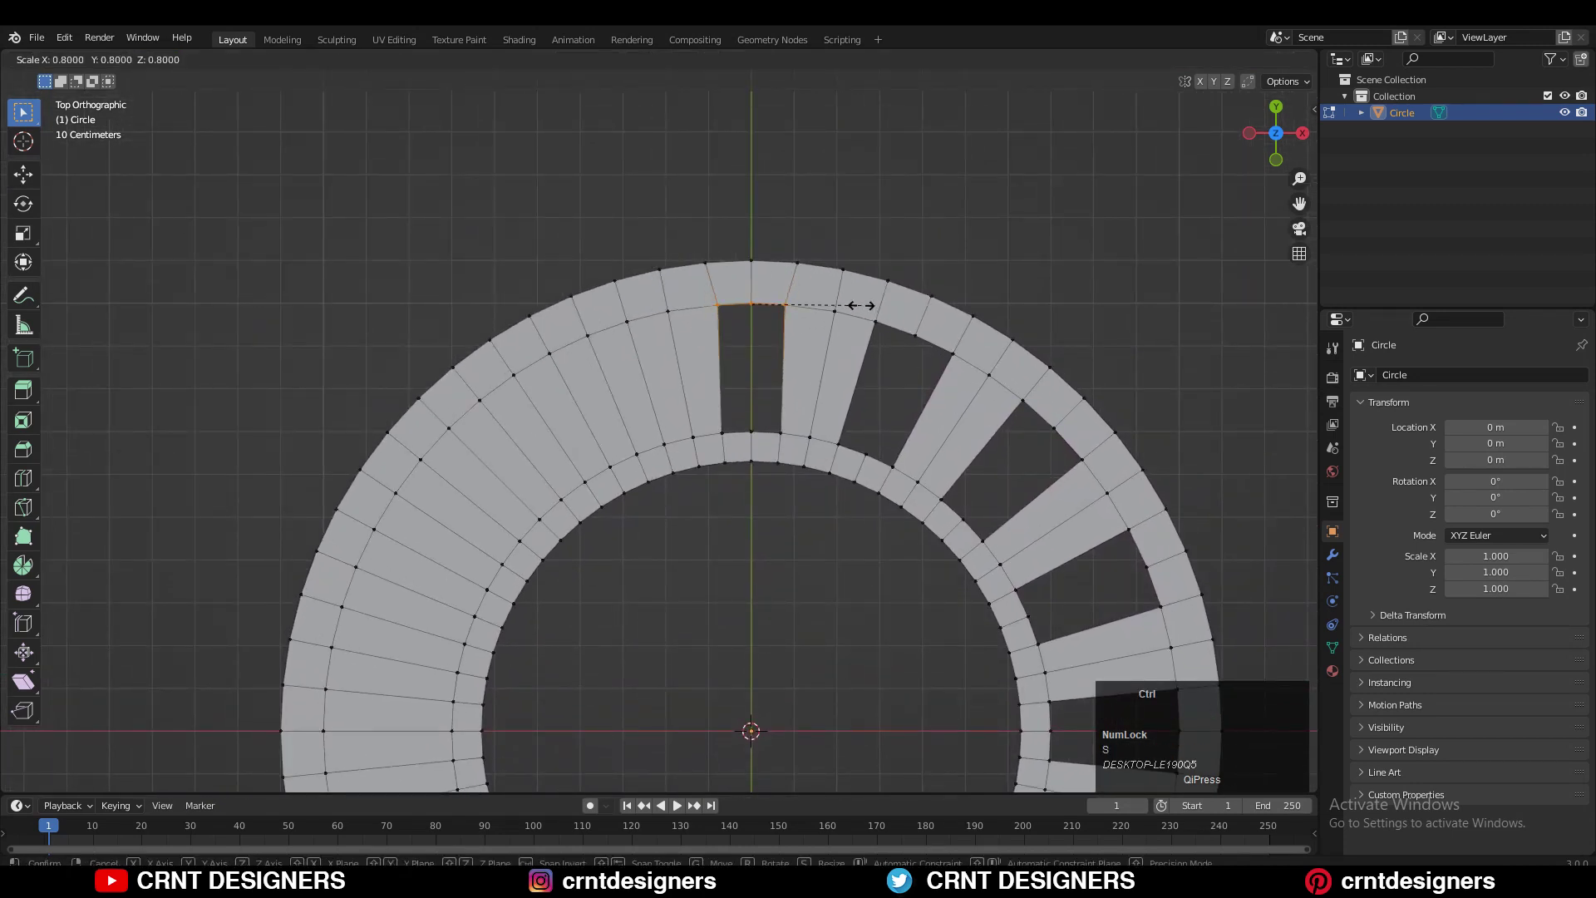
{"action": "left_click", "coordinate": [862, 305], "text": "ctrl"}
{"action": "left_click_drag", "start_coordinate": [967, 362], "coordinate": [865, 308]}
{"action": "key", "text": "s"}
{"action": "left_click", "coordinate": [986, 371], "text": "ctrl"}
Scale down the outer-edge vertices of the third and fourth openings clockwise so their sides run nearly parallel
{"action": "middle_click_drag", "start_coordinate": [987, 382], "coordinate": [885, 295], "text": "shift"}
{"action": "left_click_drag", "start_coordinate": [885, 303], "coordinate": [990, 401]}
{"action": "key", "text": "s"}
{"action": "left_click", "coordinate": [1004, 399], "text": "ctrl"}
{"action": "middle_click_drag", "start_coordinate": [1034, 456], "coordinate": [951, 365], "text": "shift"}
{"action": "left_click_drag", "start_coordinate": [921, 333], "coordinate": [1016, 445]}
{"action": "key", "text": "s"}
{"action": "left_click", "coordinate": [1016, 445], "text": "ctrl"}
Scale down the outer-edge vertices of the fifth opening, on the X axis, to match the other narrowed openings
{"action": "middle_click_drag", "start_coordinate": [1047, 502], "coordinate": [1020, 426], "text": "shift"}
{"action": "left_click_drag", "start_coordinate": [936, 409], "coordinate": [1014, 539]}
{"action": "key", "text": "s"}
{"action": "left_click", "coordinate": [1069, 427], "text": "ctrl"}
{"action": "key", "text": "ctrl+z"}
{"action": "key", "text": "s"}
{"action": "left_click", "coordinate": [1083, 477], "text": "ctrl"}
Fill each of the five narrowed openings with a new face from its boundary edge loop
{"action": "scroll", "coordinate": [1083, 477], "scroll_direction": "down", "scroll_amount": 3}
{"action": "middle_click_drag", "start_coordinate": [744, 254], "coordinate": [895, 358], "text": "shift"}
{"action": "scroll", "coordinate": [895, 359], "scroll_direction": "up", "scroll_amount": 1}
{"action": "key", "text": "2"}
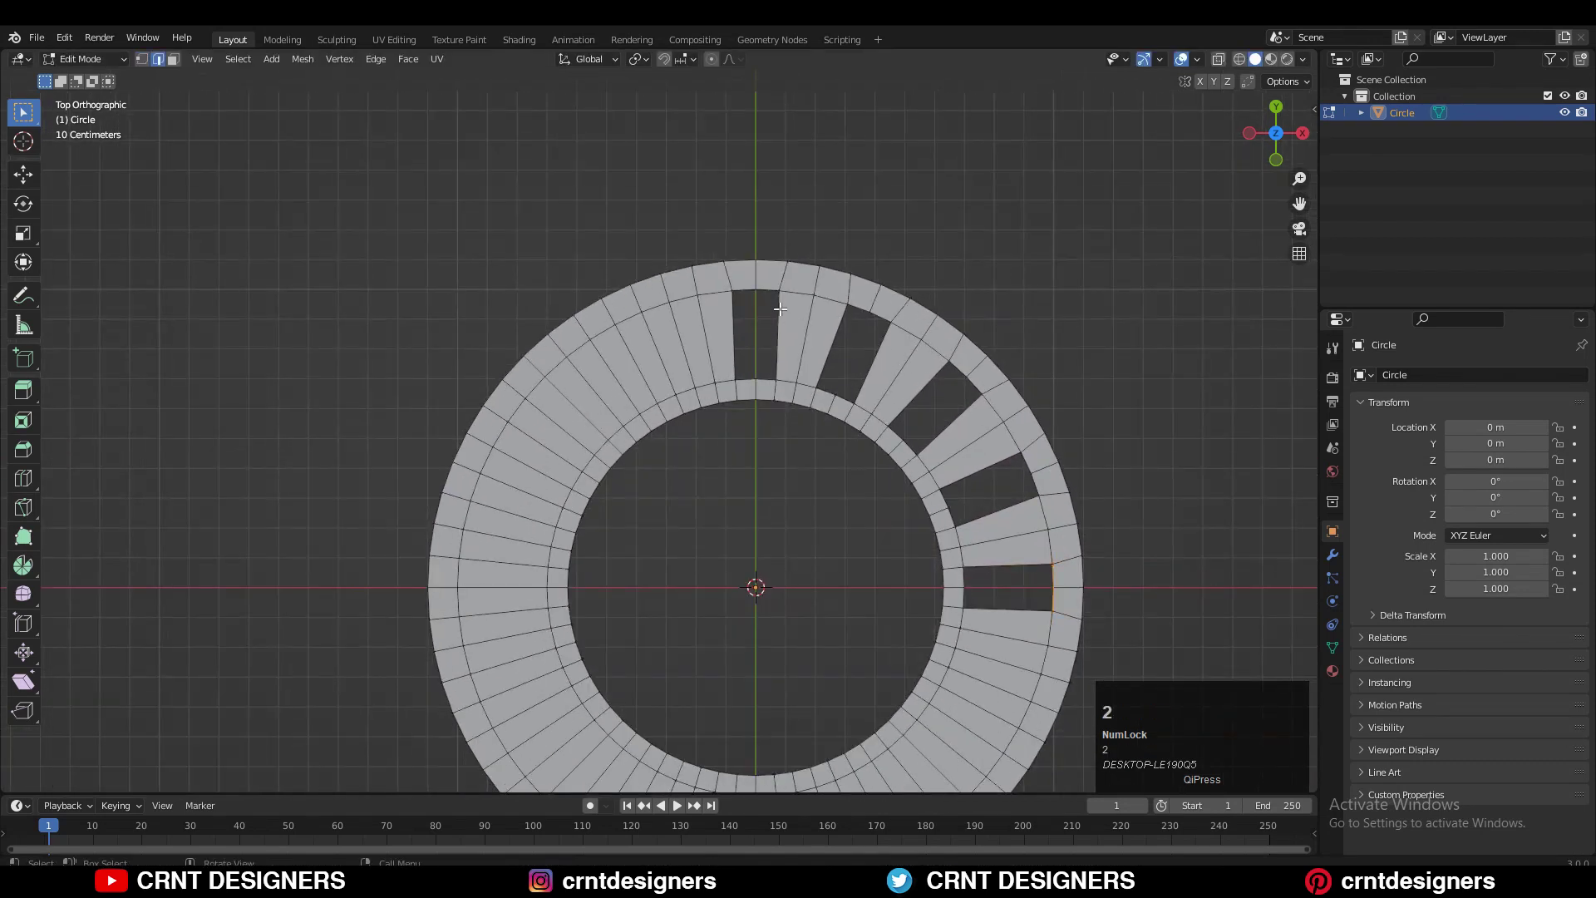
{"action": "key", "text": "f"}
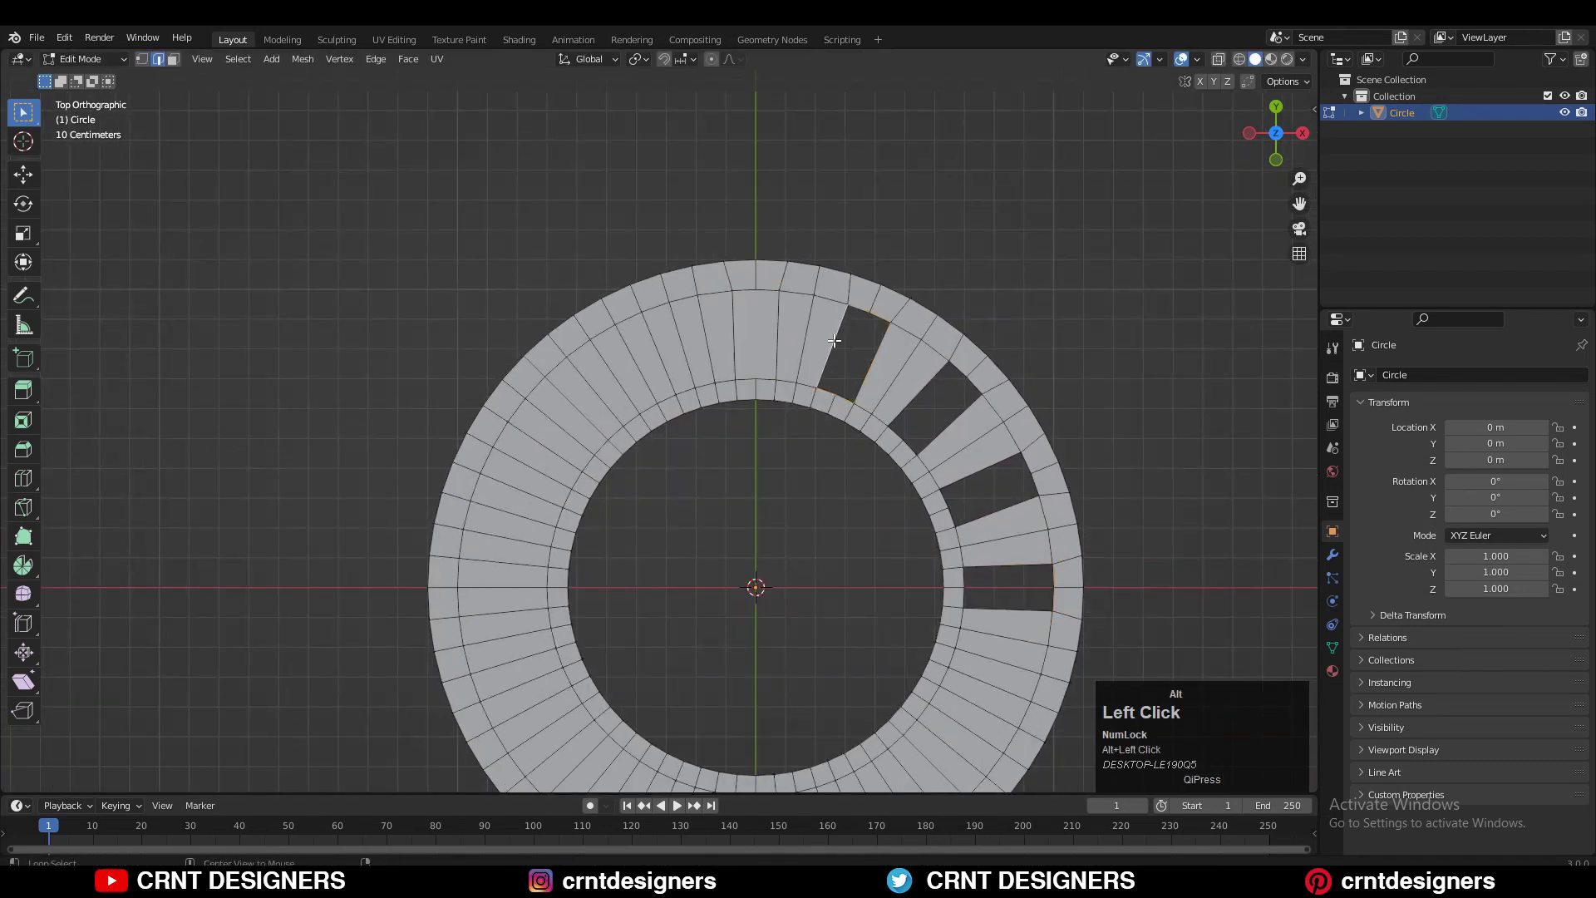
{"action": "key", "text": "f"}
{"action": "left_click", "coordinate": [949, 405], "text": "alt"}
{"action": "key", "text": "f"}
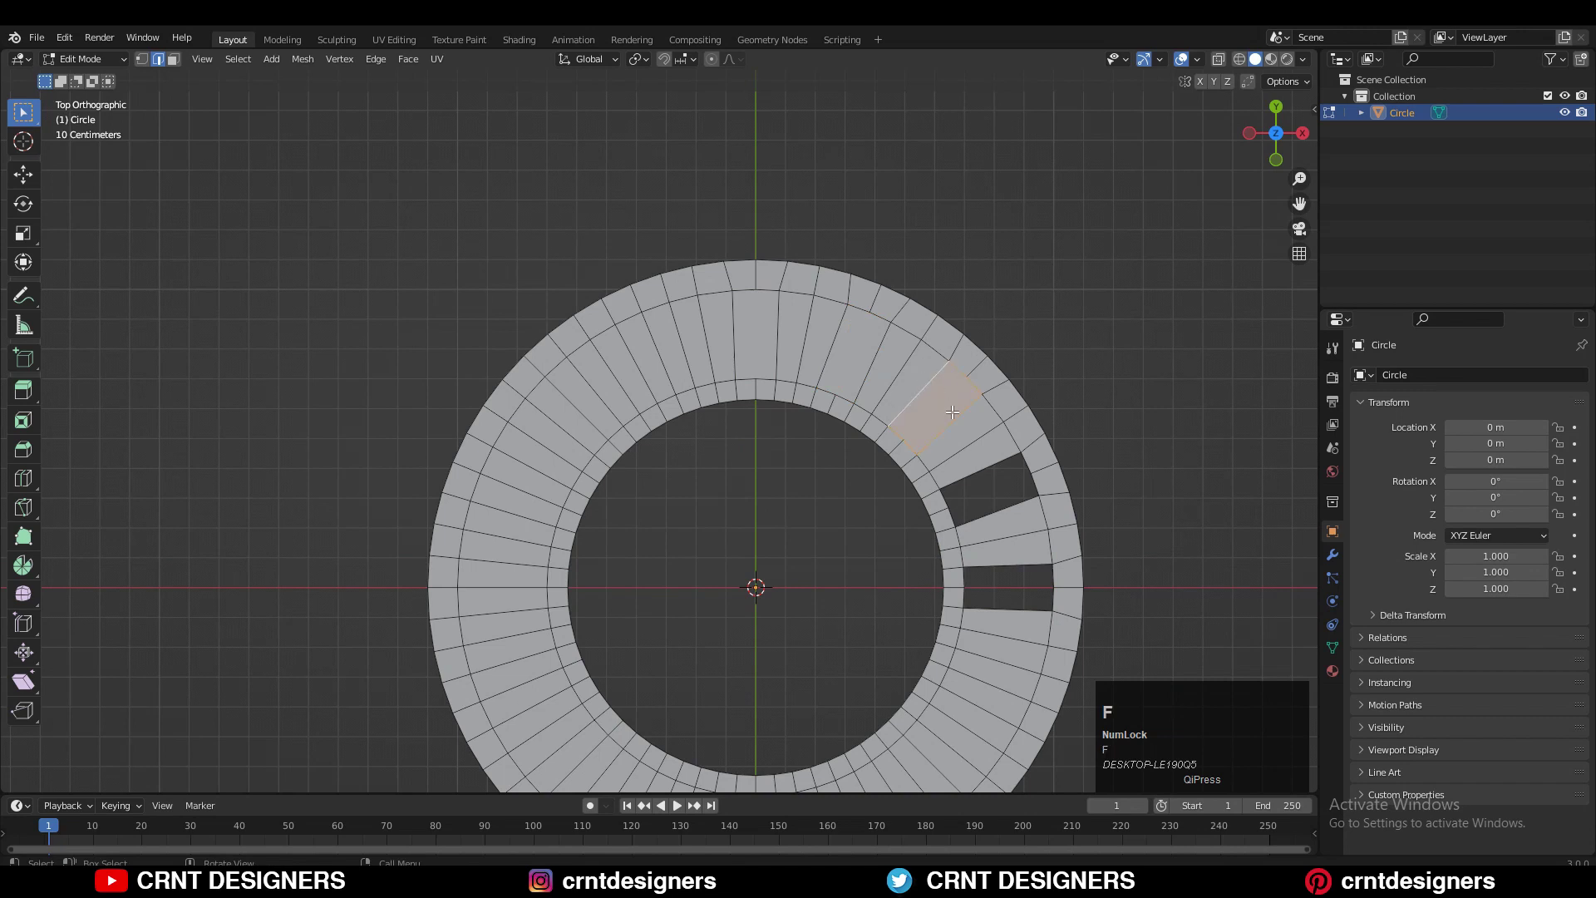
{"action": "key", "text": "f"}
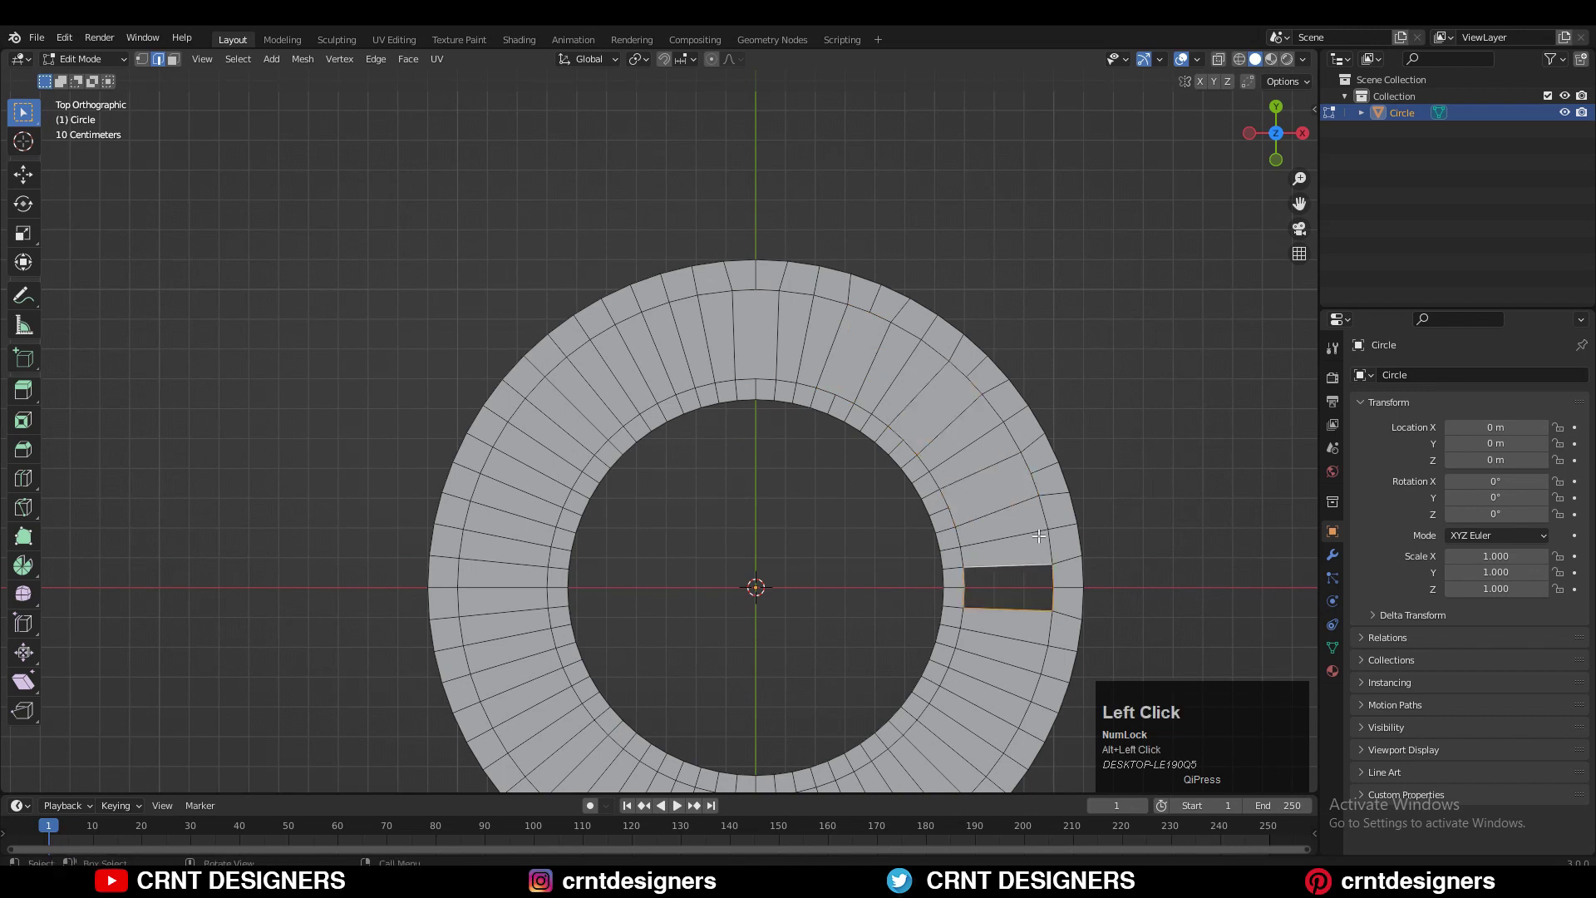
{"action": "key", "text": "f"}
{"action": "left_click", "coordinate": [1119, 471]}
Connect the middle vertices at the outer and inner ends of the topmost filled face to split it lengthwise
{"action": "key", "text": "1"}
{"action": "scroll", "coordinate": [831, 332], "scroll_direction": "up", "scroll_amount": 3}
{"action": "scroll", "coordinate": [770, 250], "scroll_direction": "down", "scroll_amount": 2}
{"action": "middle_click_drag", "start_coordinate": [769, 250], "coordinate": [658, 220], "text": "shift"}
{"action": "left_click_drag", "start_coordinate": [648, 212], "coordinate": [671, 248]}
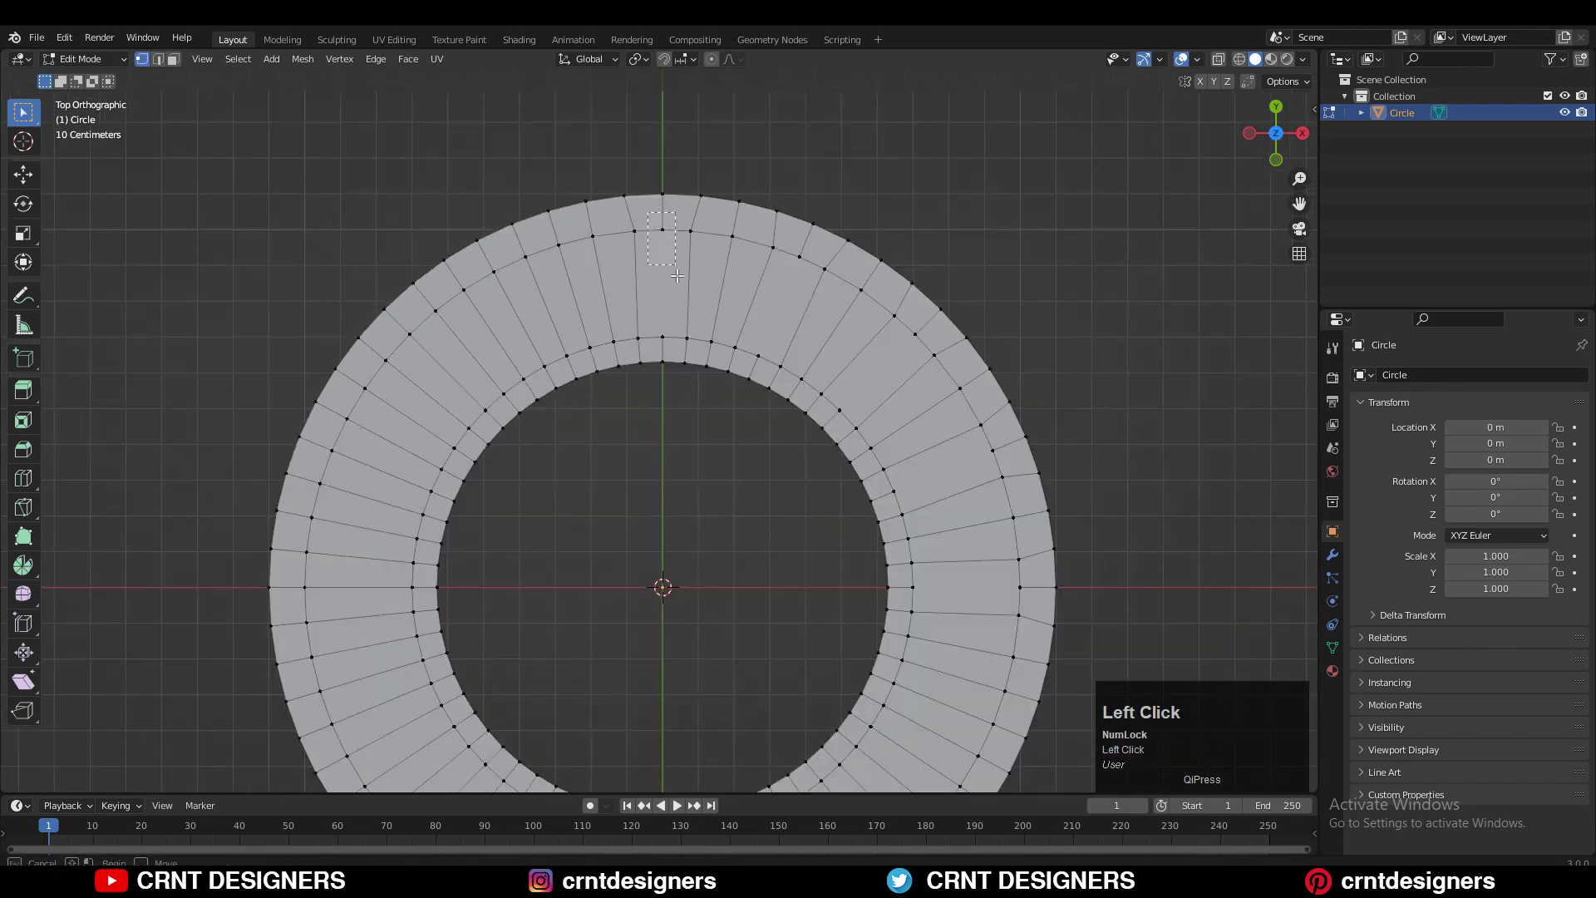
{"action": "left_click_drag", "start_coordinate": [672, 350], "coordinate": [672, 350]}
{"action": "right_click", "coordinate": [740, 251]}
{"action": "left_click", "coordinate": [740, 251]}
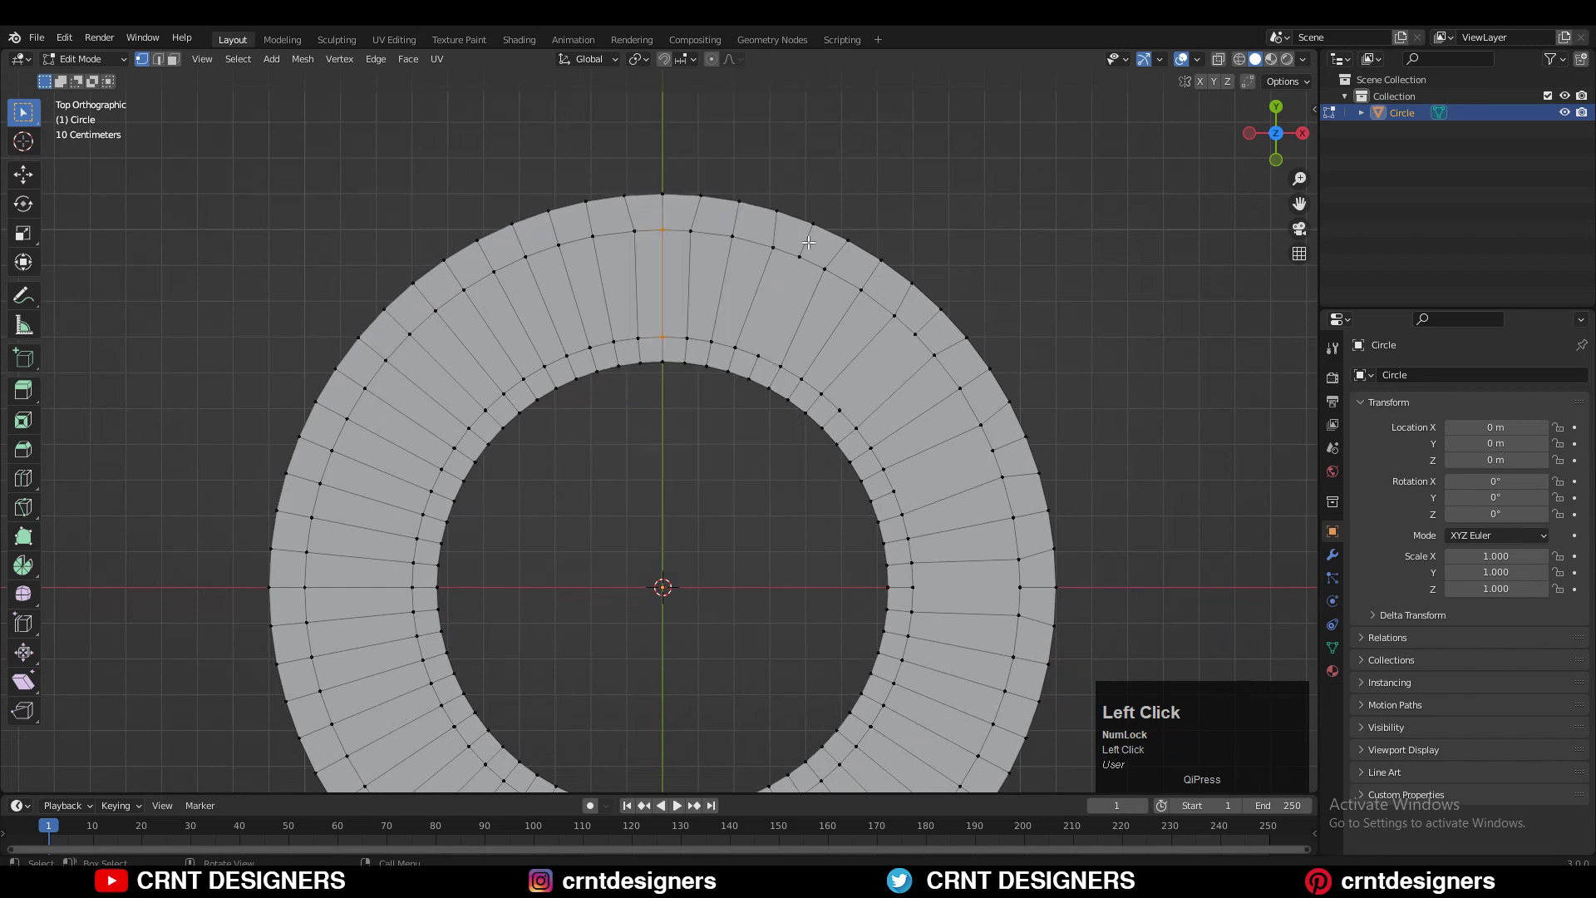
Connect the opposite middle vertices in the remaining filled faces so each one is split lengthwise
{"action": "left_click", "coordinate": [765, 352], "text": "shift"}
{"action": "right_click", "coordinate": [1006, 268]}
{"action": "left_click", "coordinate": [1006, 268]}
{"action": "left_click", "coordinate": [844, 408], "text": "shift"}
{"action": "right_click", "coordinate": [1104, 263]}
{"action": "left_click", "coordinate": [1104, 263]}
{"action": "right_click", "coordinate": [1121, 317]}
{"action": "left_click", "coordinate": [1120, 317]}
Select the five split slot faces and inset them with a thickness of 0.015 m
{"action": "key", "text": "3"}
{"action": "left_click", "coordinate": [942, 578], "text": "shift"}
{"action": "left_click_drag", "start_coordinate": [948, 456], "coordinate": [952, 476], "text": "shift"}
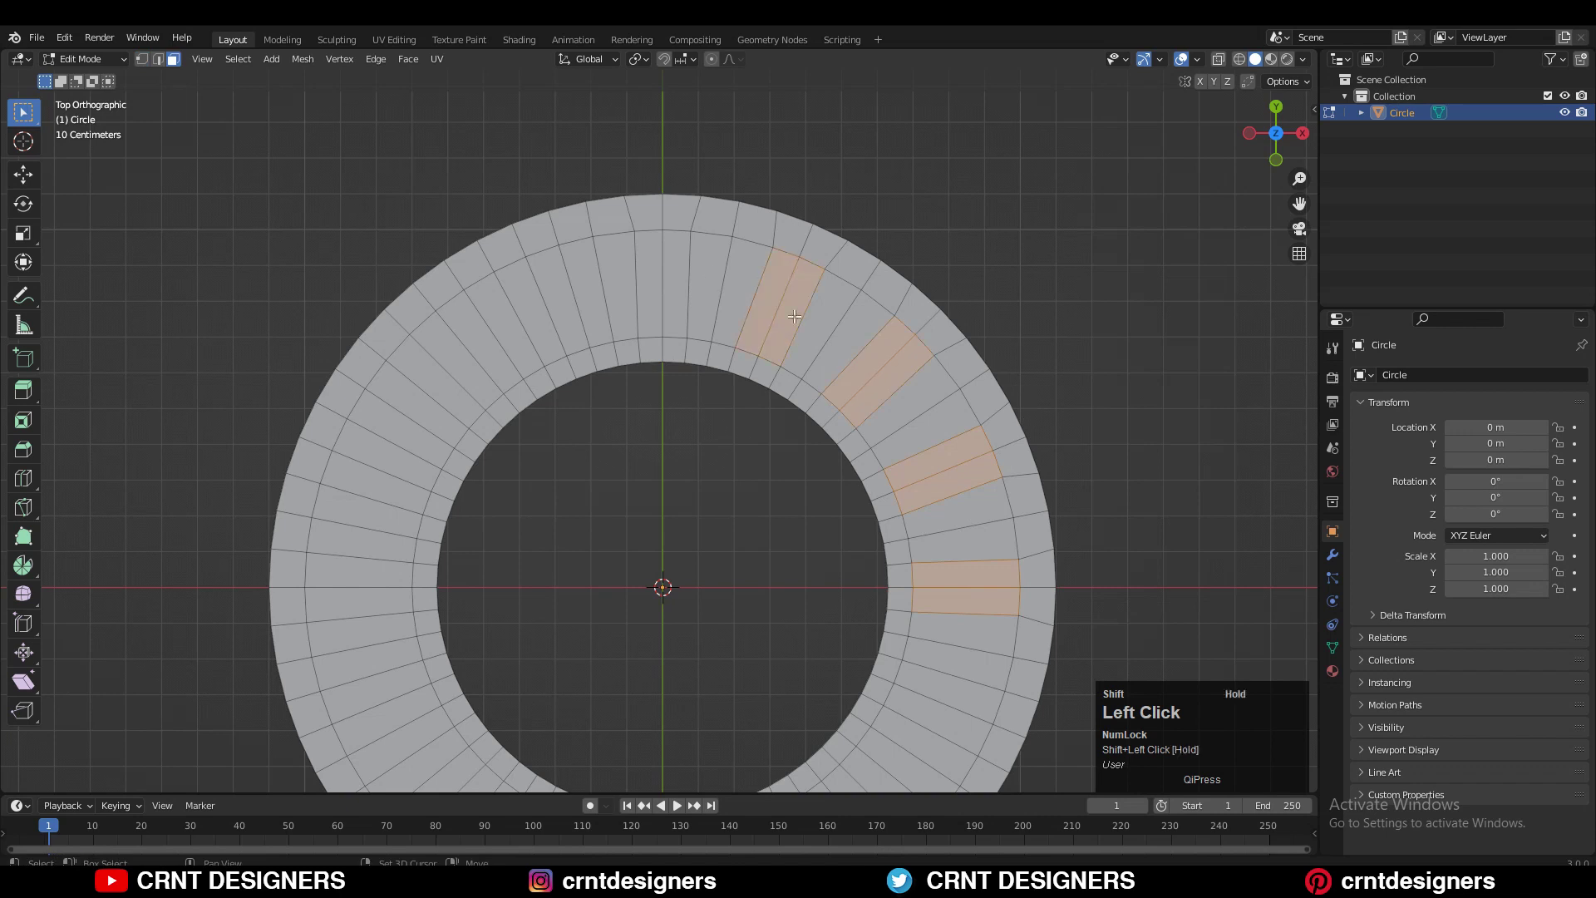
{"action": "left_click", "coordinate": [796, 313], "text": "shift"}
{"action": "key", "text": "ctrl+z"}
{"action": "key", "text": "i"}
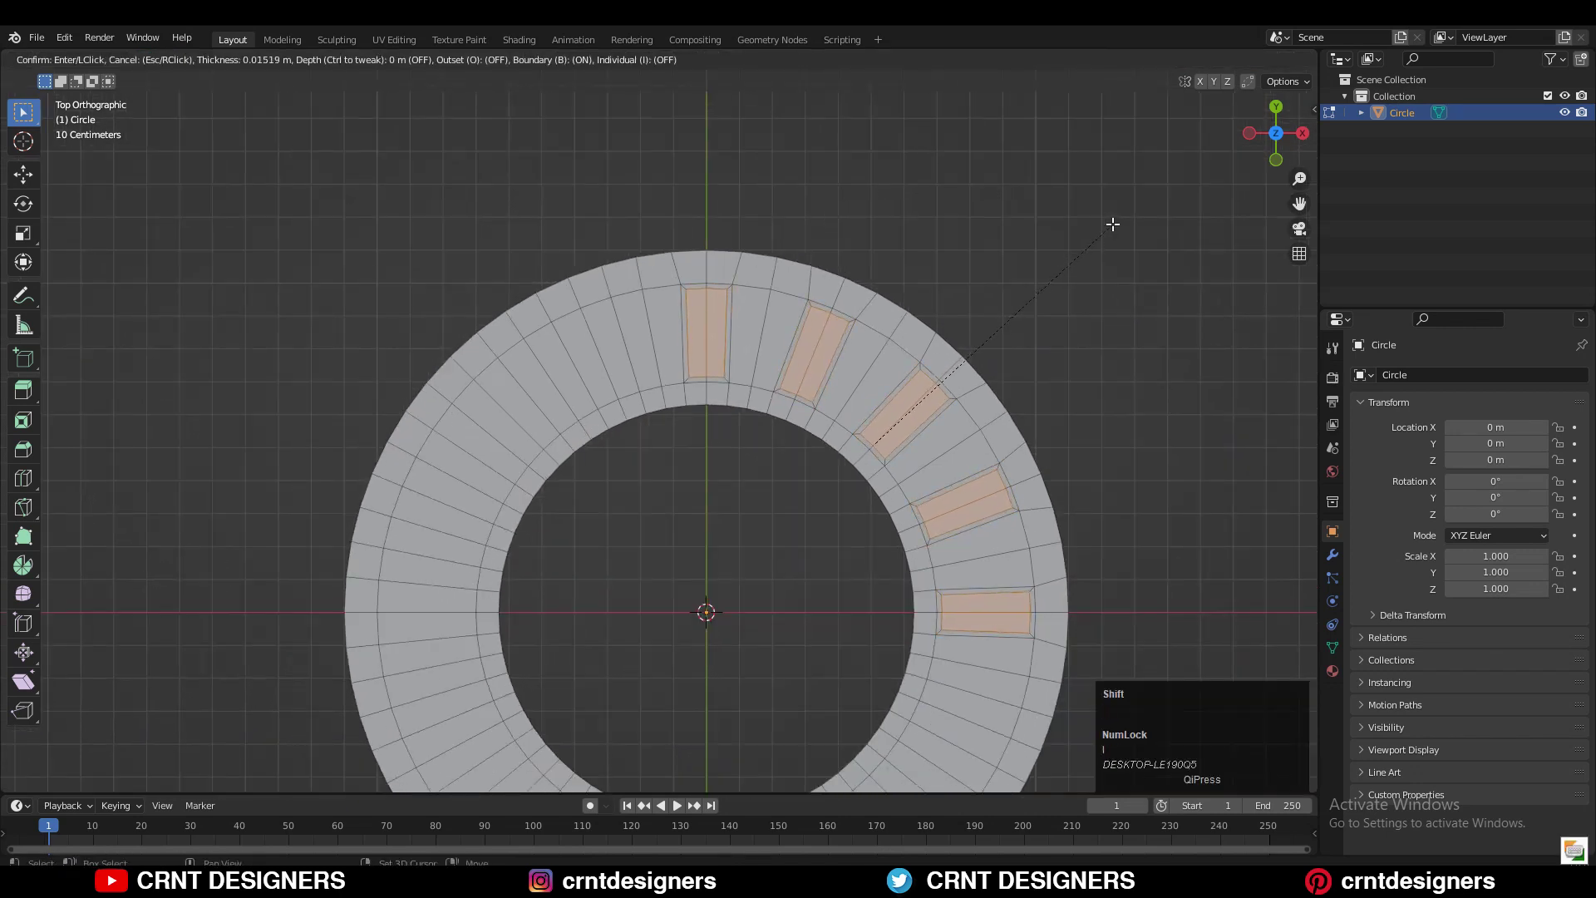
{"action": "left_click", "coordinate": [1112, 225]}
{"action": "left_click", "coordinate": [212, 683]}
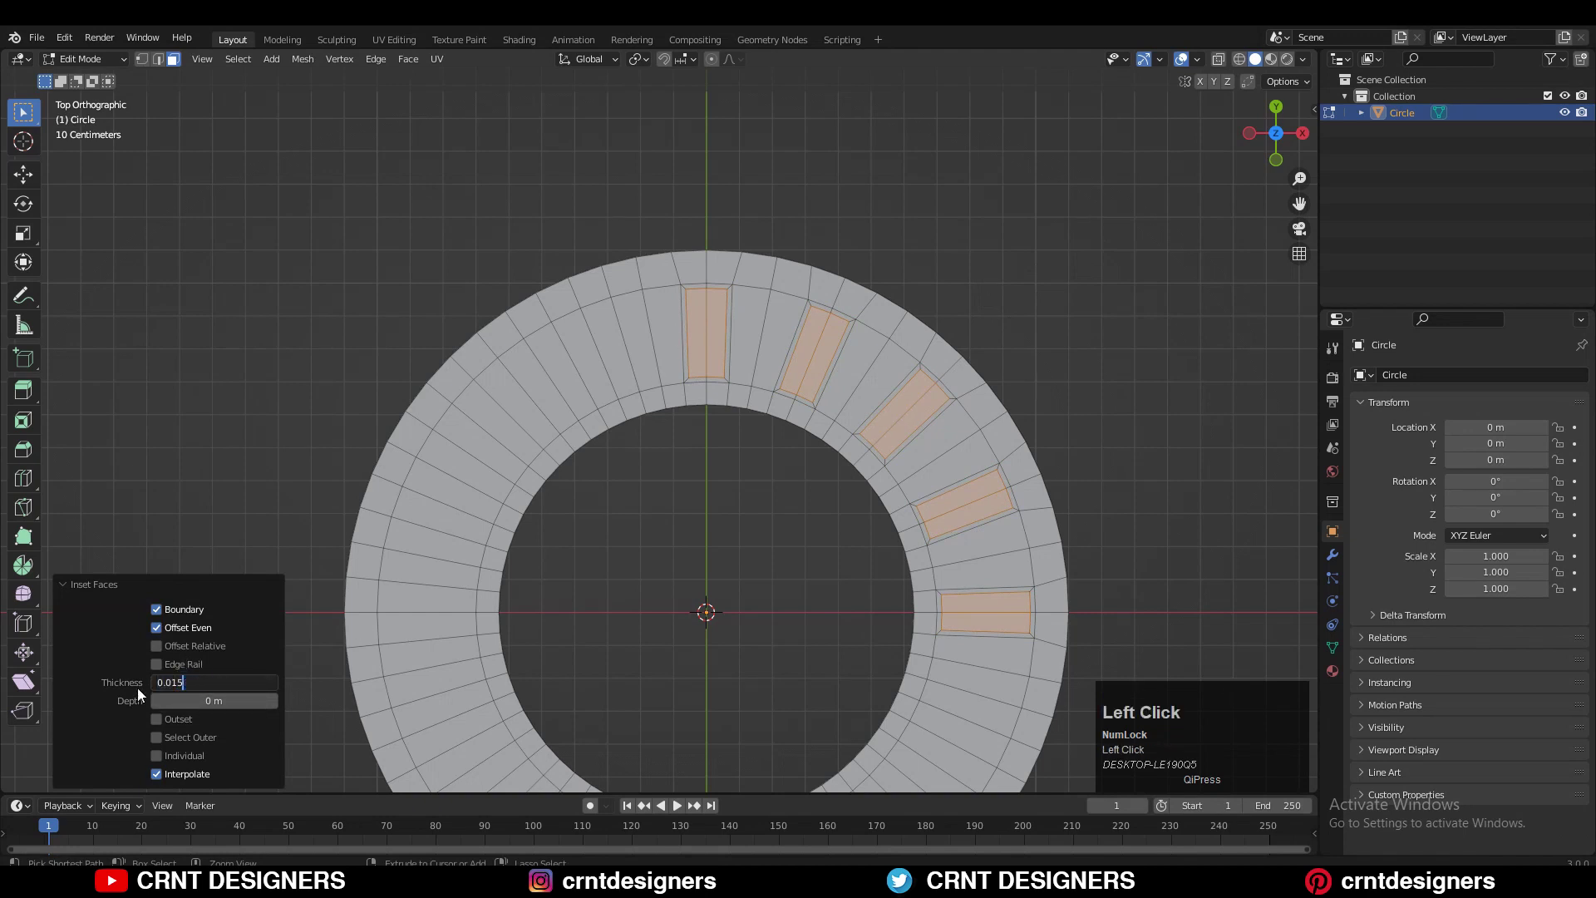
{"action": "left_click", "coordinate": [822, 450]}
Symmetrize the whole mesh in the +X to -X direction to copy the slots to the opposite side
{"action": "key", "text": "a"}
{"action": "middle_click_drag", "start_coordinate": [863, 519], "coordinate": [855, 405], "text": "shift"}
{"action": "left_click", "coordinate": [303, 59]}
{"action": "left_click", "coordinate": [340, 326]}
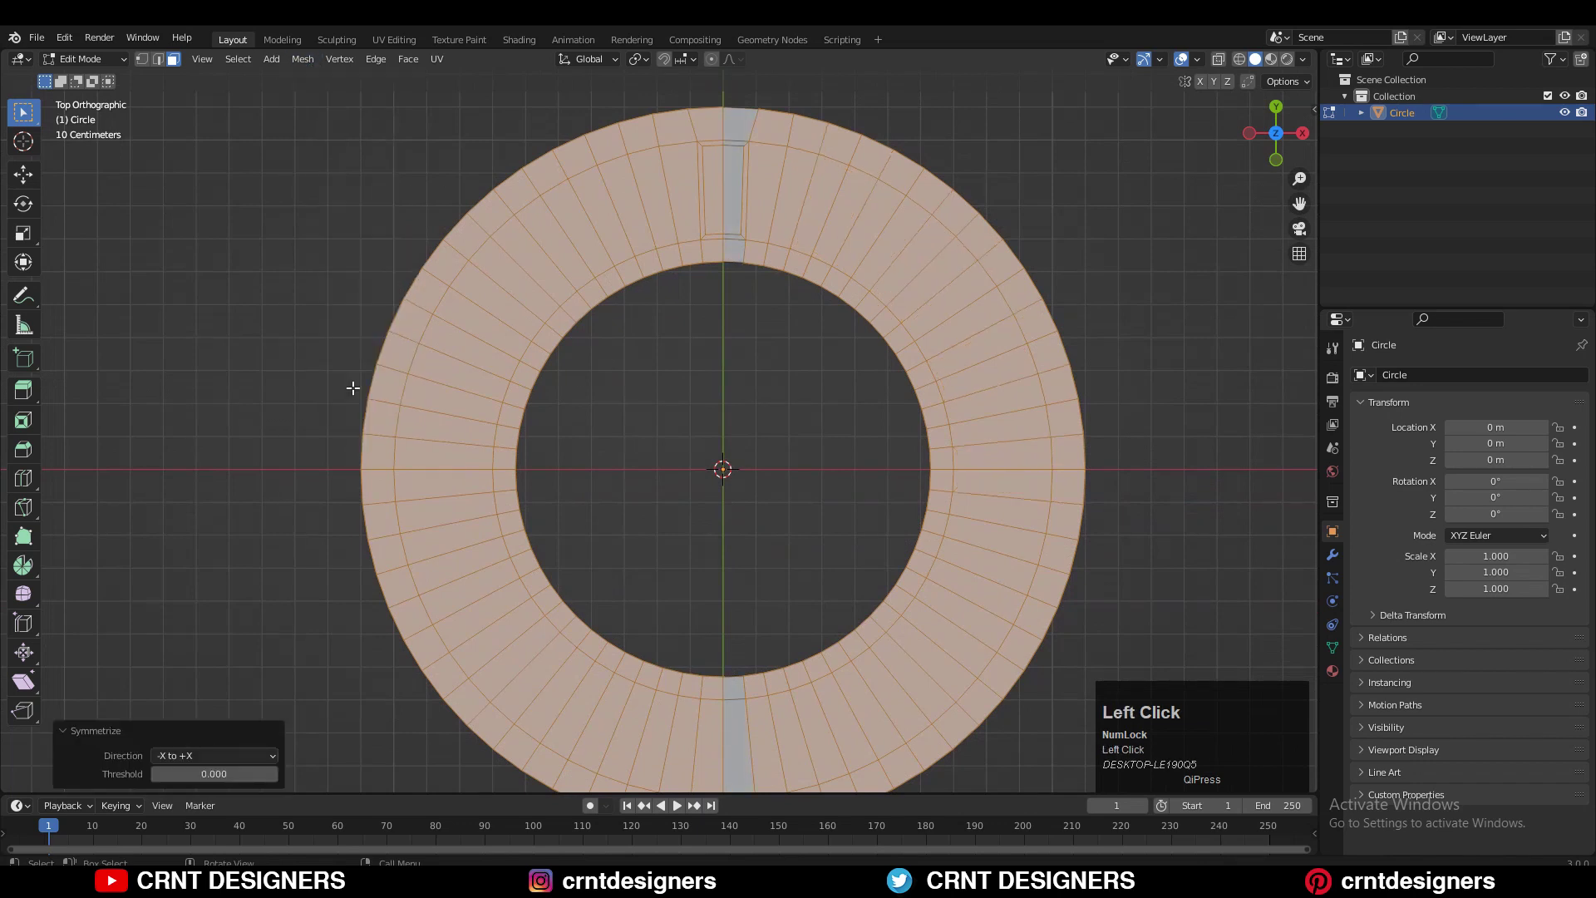
{"action": "left_click", "coordinate": [246, 757]}
{"action": "left_click", "coordinate": [242, 723]}
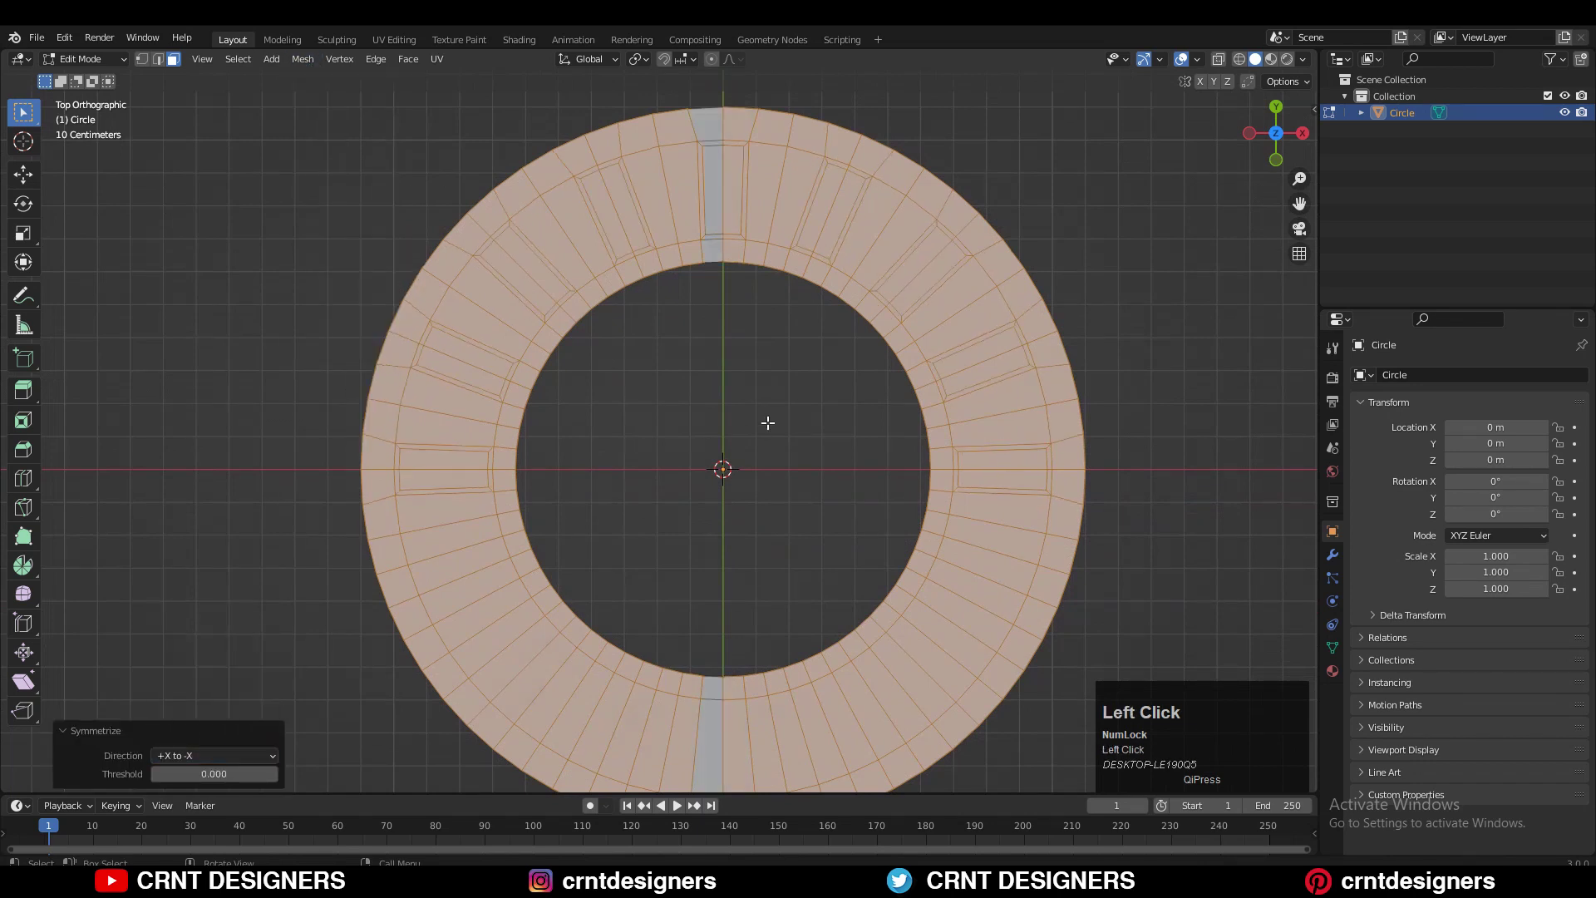
{"action": "left_click", "coordinate": [768, 424]}
Symmetrize the whole mesh in the +Y to -Y direction to carry the slots around the full ring
{"action": "middle_click_drag", "start_coordinate": [829, 416], "coordinate": [814, 413], "text": "shift"}
{"action": "key", "text": "a"}
{"action": "left_click", "coordinate": [302, 60]}
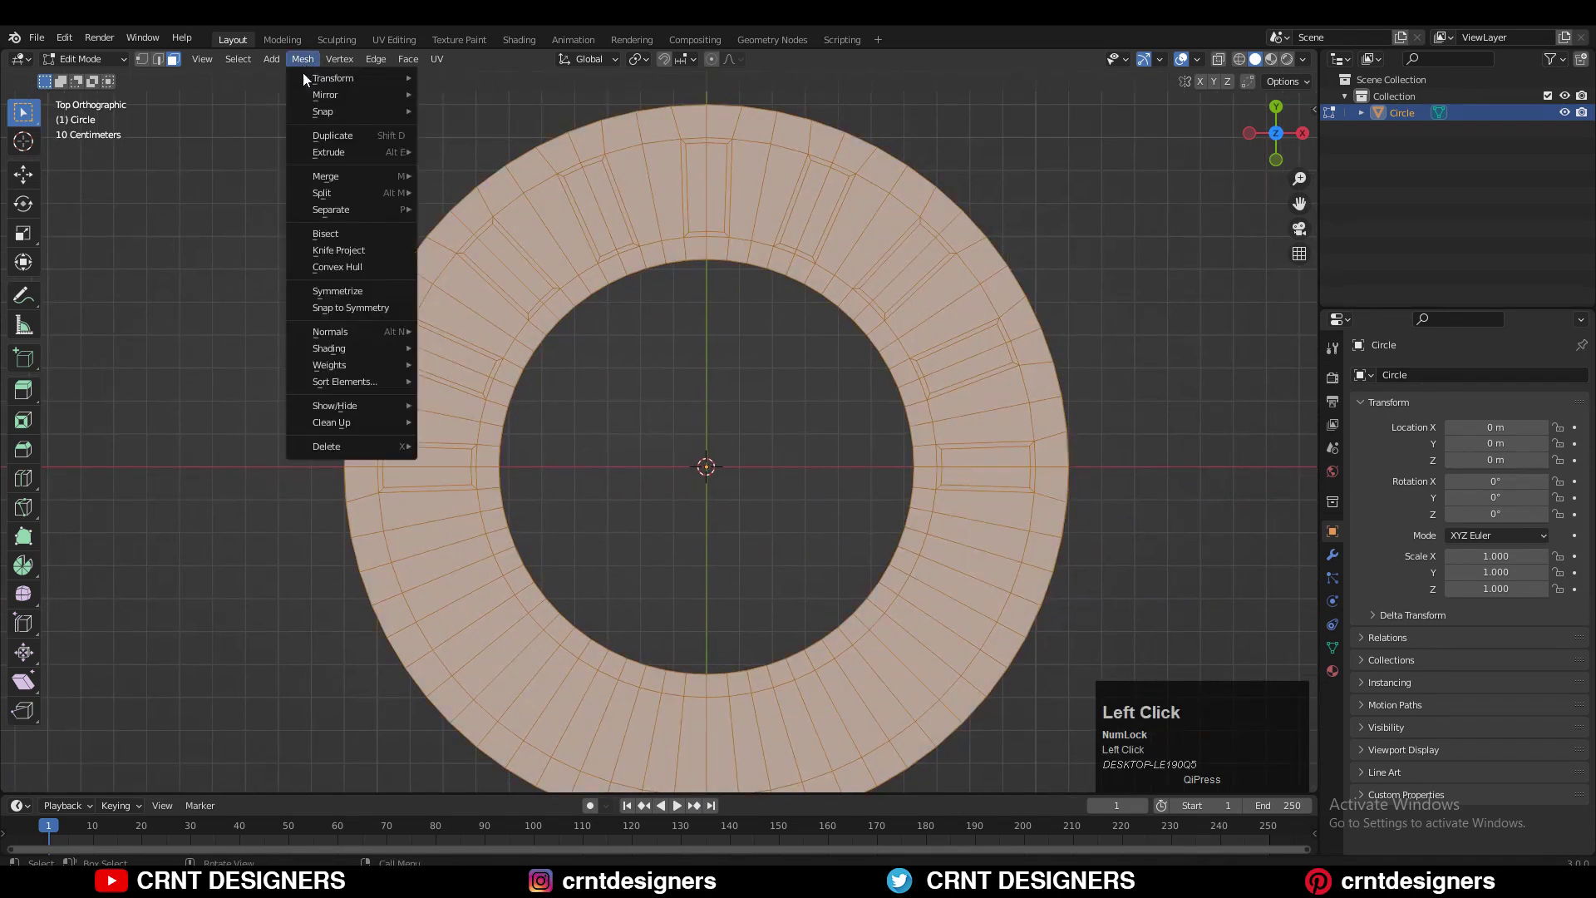
{"action": "left_click", "coordinate": [352, 293]}
{"action": "left_click", "coordinate": [241, 755]}
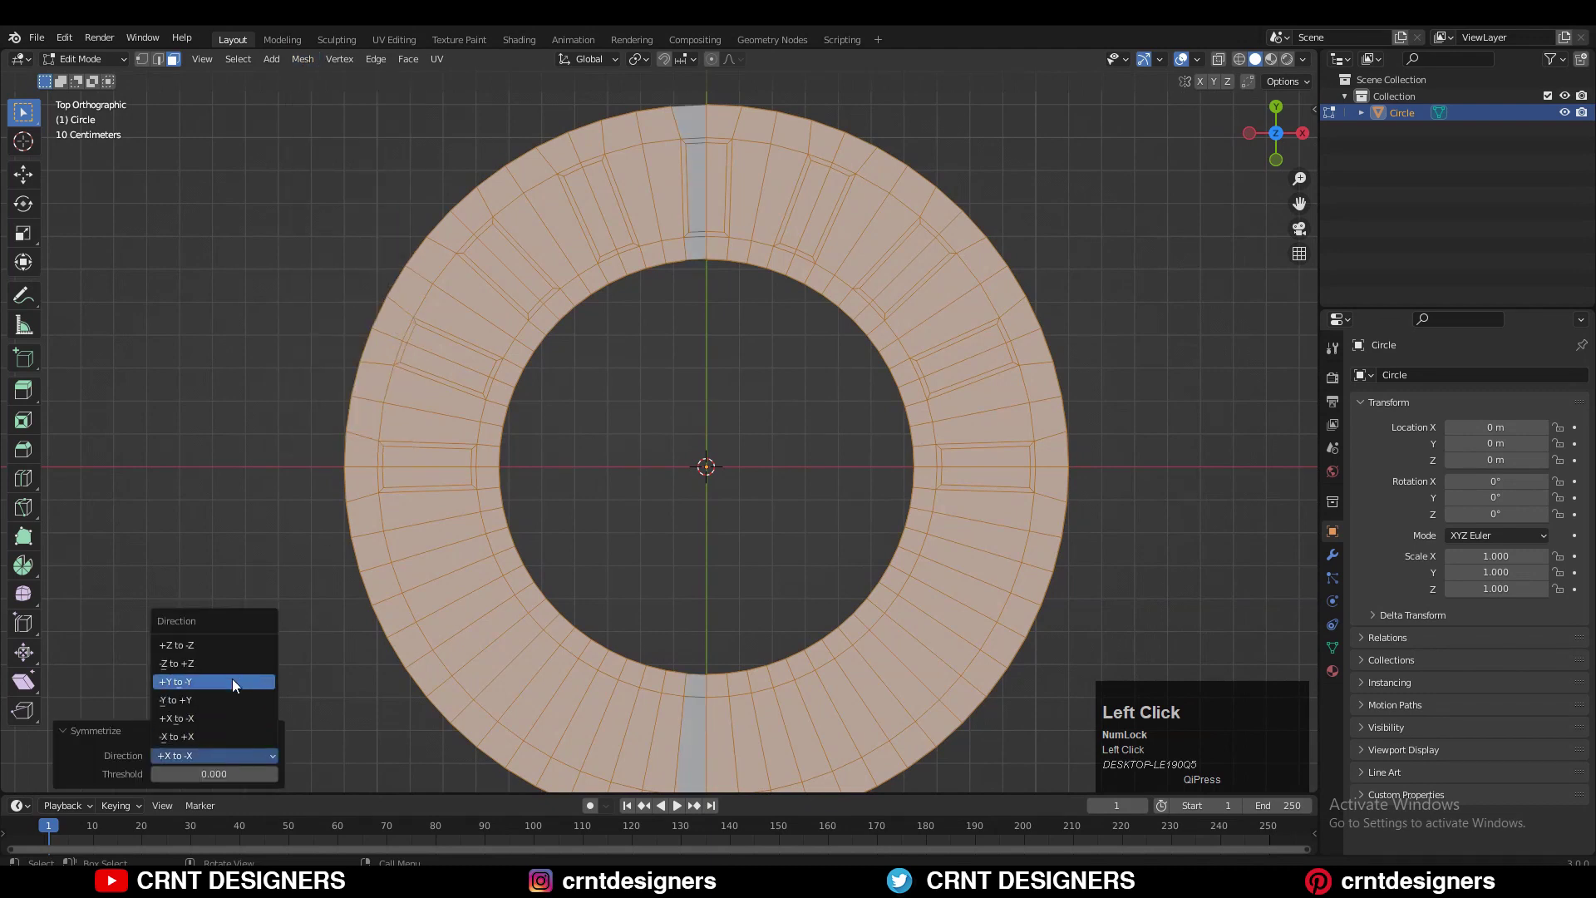
{"action": "left_click", "coordinate": [232, 681]}
{"action": "left_click", "coordinate": [594, 325]}
Scale the ring's inner part toward the centre to lengthen the slots, and resize the inner boundary loop by 1.1
{"action": "left_click", "coordinate": [705, 261], "text": "alt"}
{"action": "key", "text": "ctrl+KP_Add"}
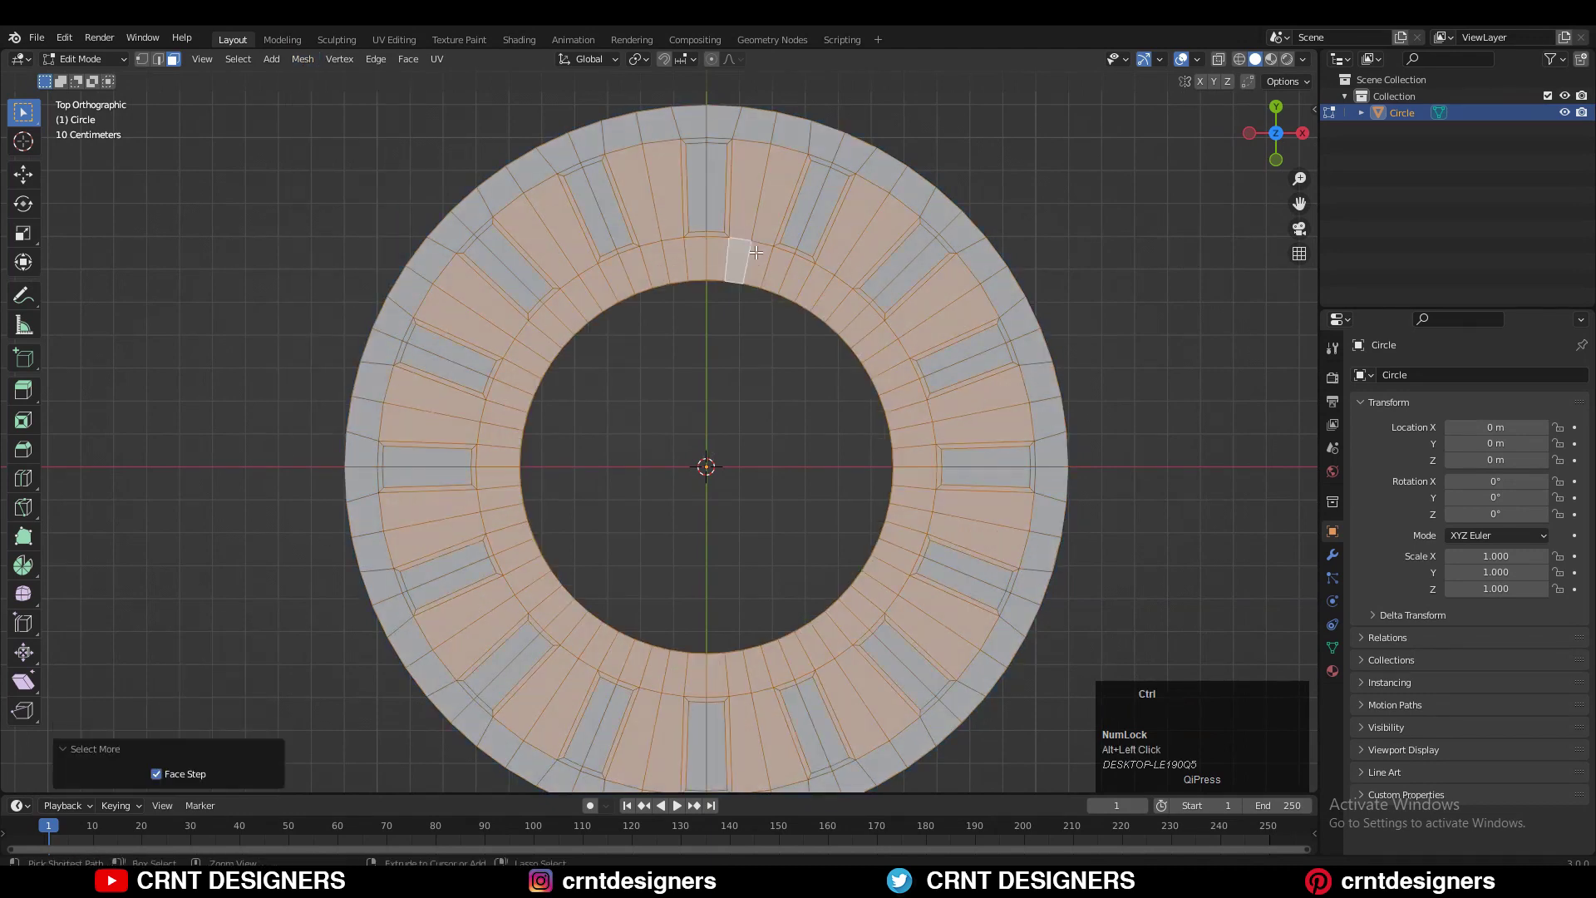
{"action": "left_click", "coordinate": [774, 202], "text": "alt+shift"}
{"action": "key", "text": "s"}
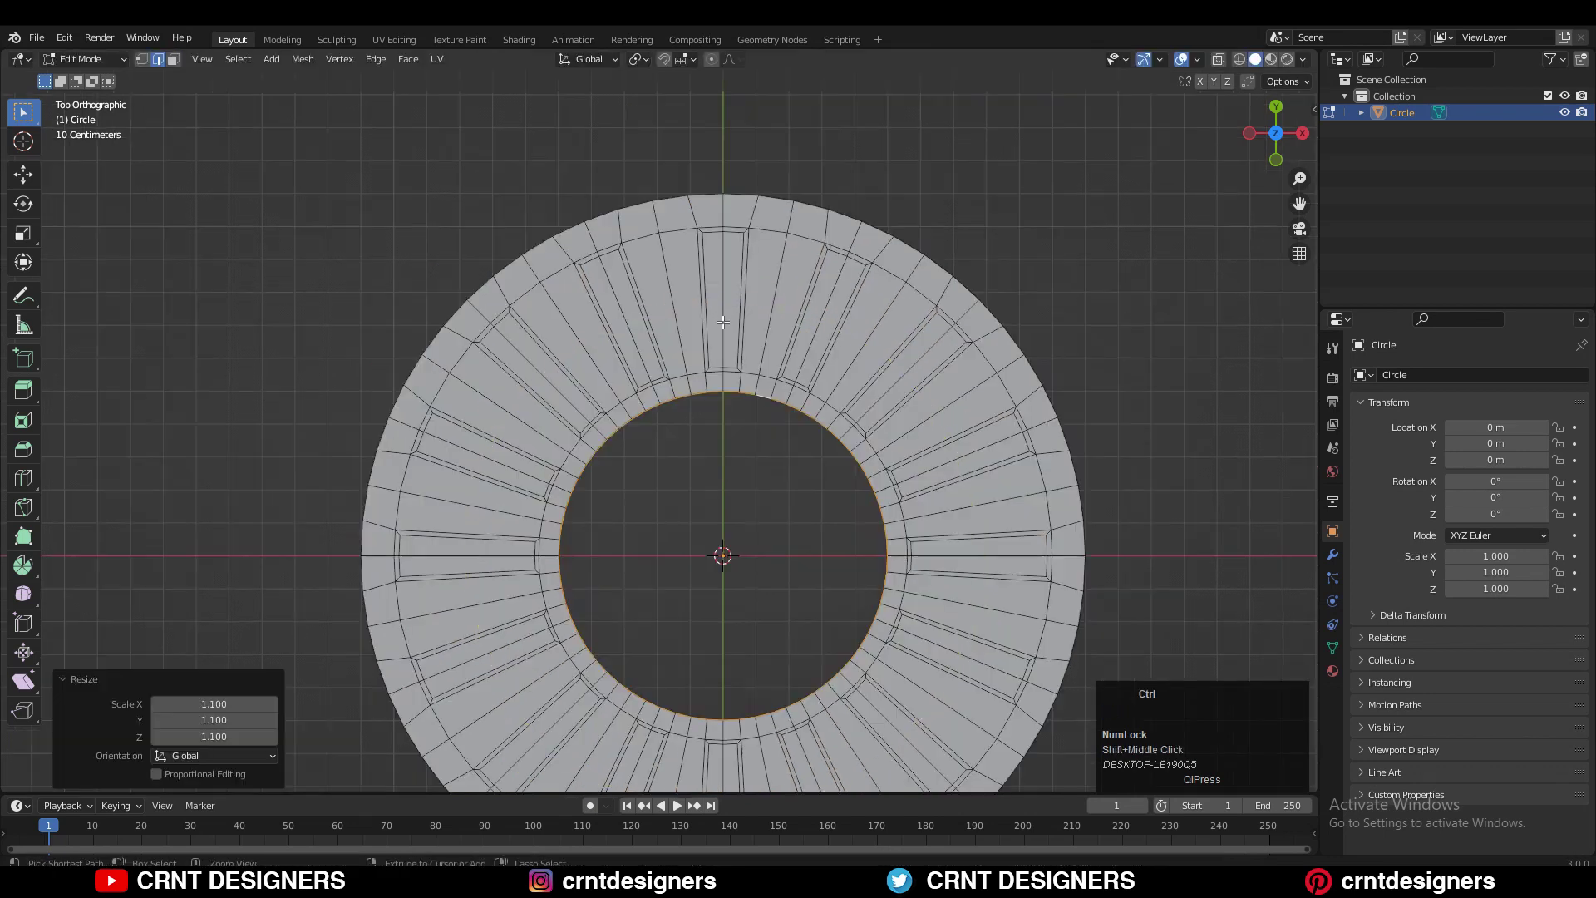
Add a centred loop cut with three cuts around the slotted middle band of the ring
{"action": "key", "text": "ctrl+r"}
{"action": "left_click", "coordinate": [724, 314]}
{"action": "right_click", "coordinate": [725, 312]}
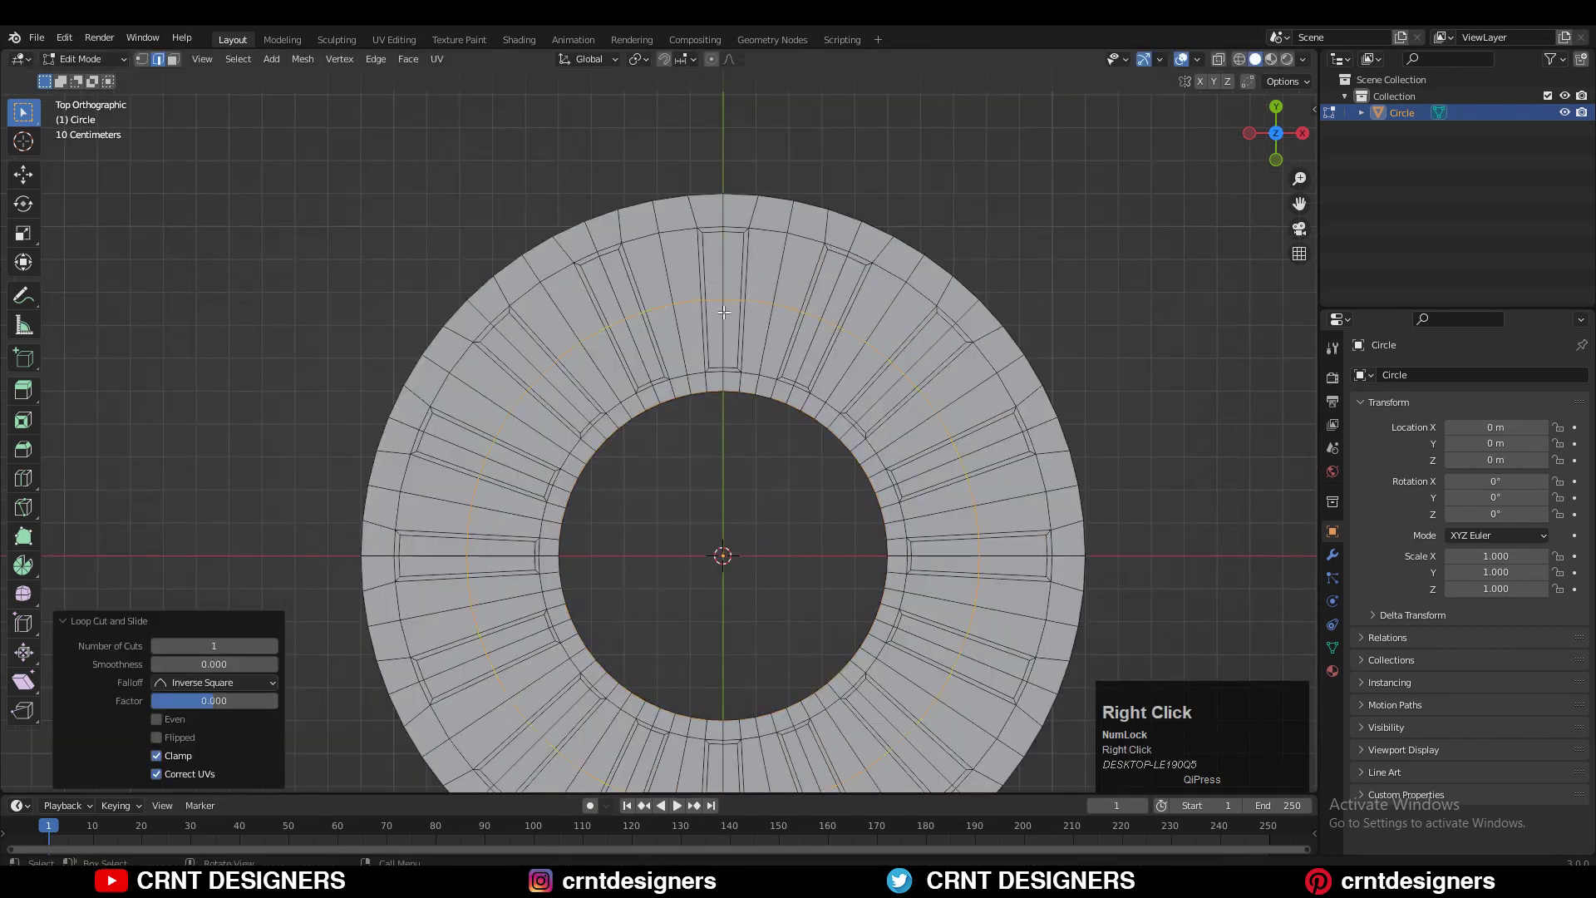
{"action": "left_click", "coordinate": [274, 646]}
{"action": "left_click", "coordinate": [273, 646]}
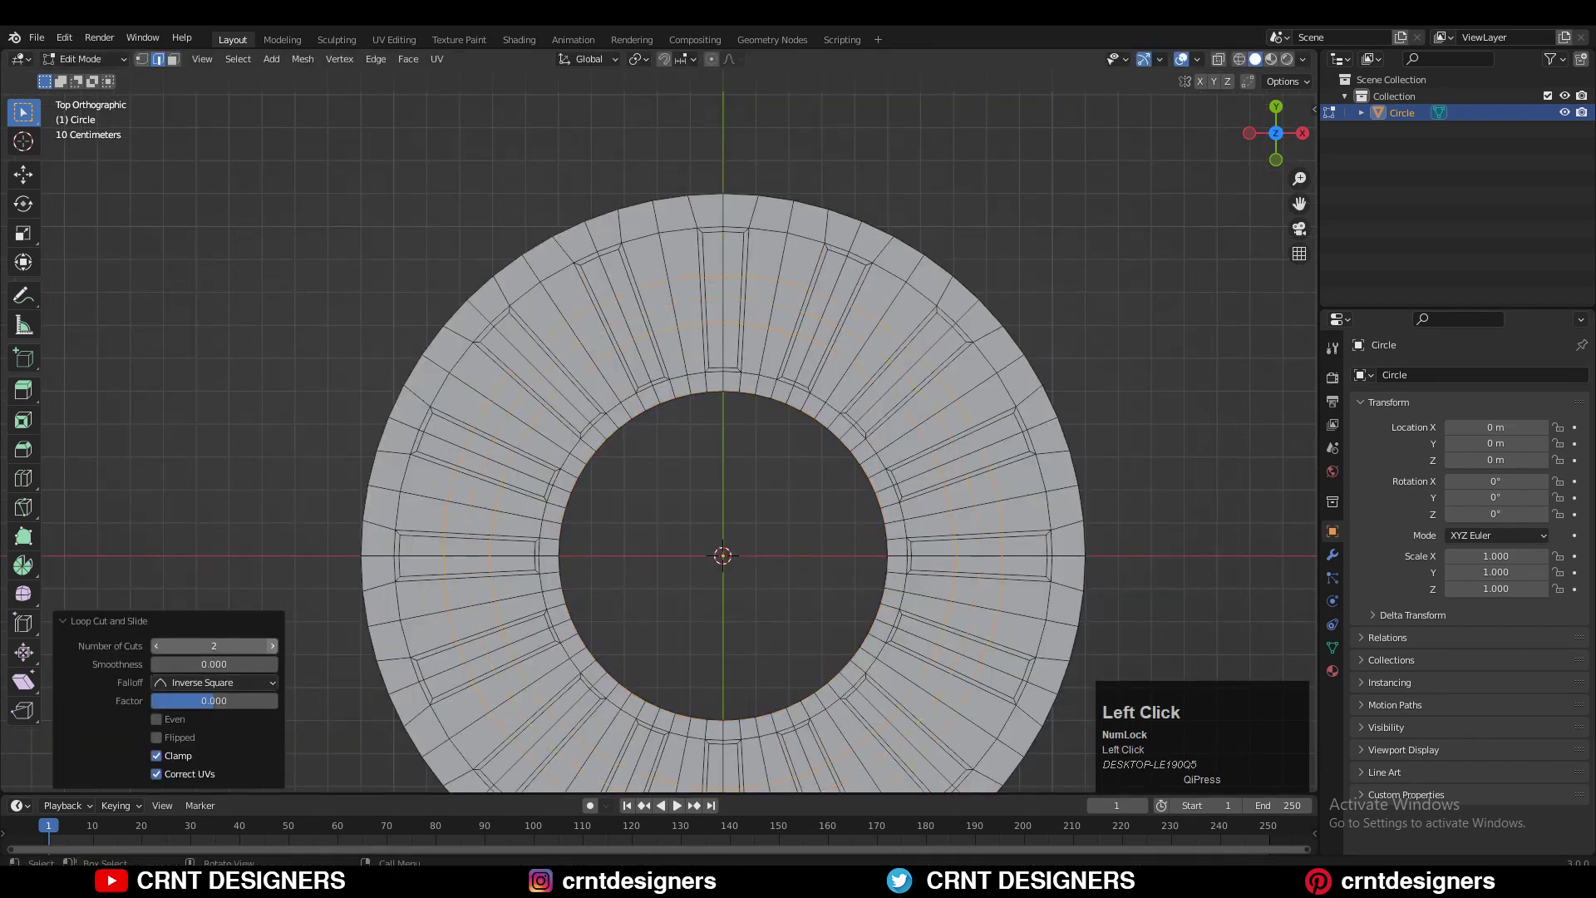
{"action": "left_click", "coordinate": [765, 303]}
Extrude the ring's outer boundary loop and scale it outward by about 1.03 to add a narrow rim
{"action": "key", "text": "3"}
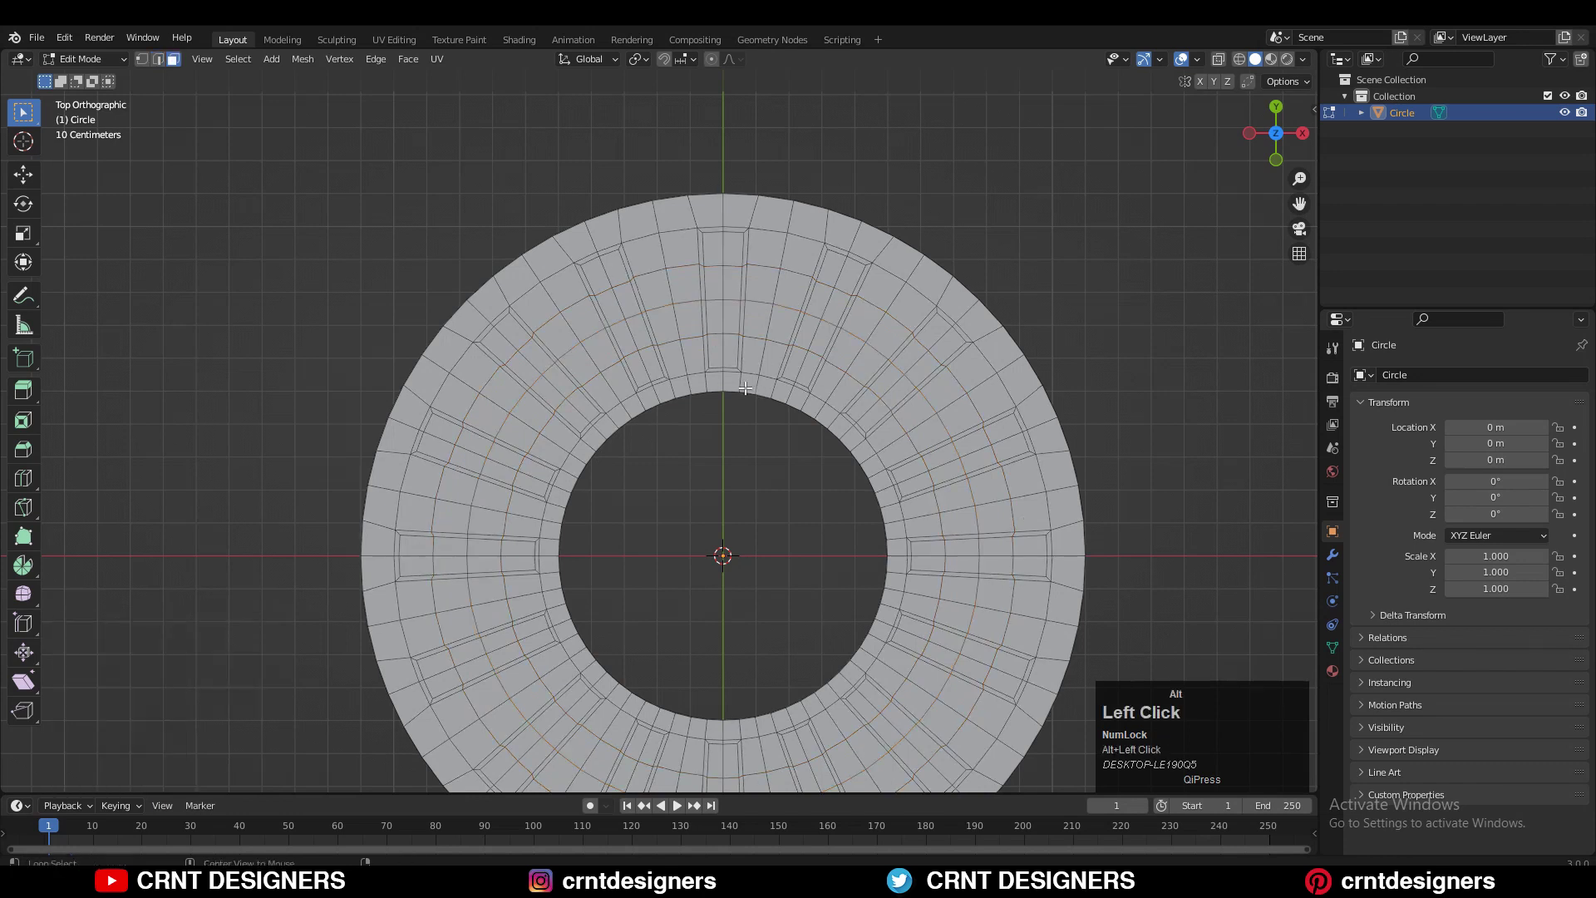
{"action": "key", "text": "e"}
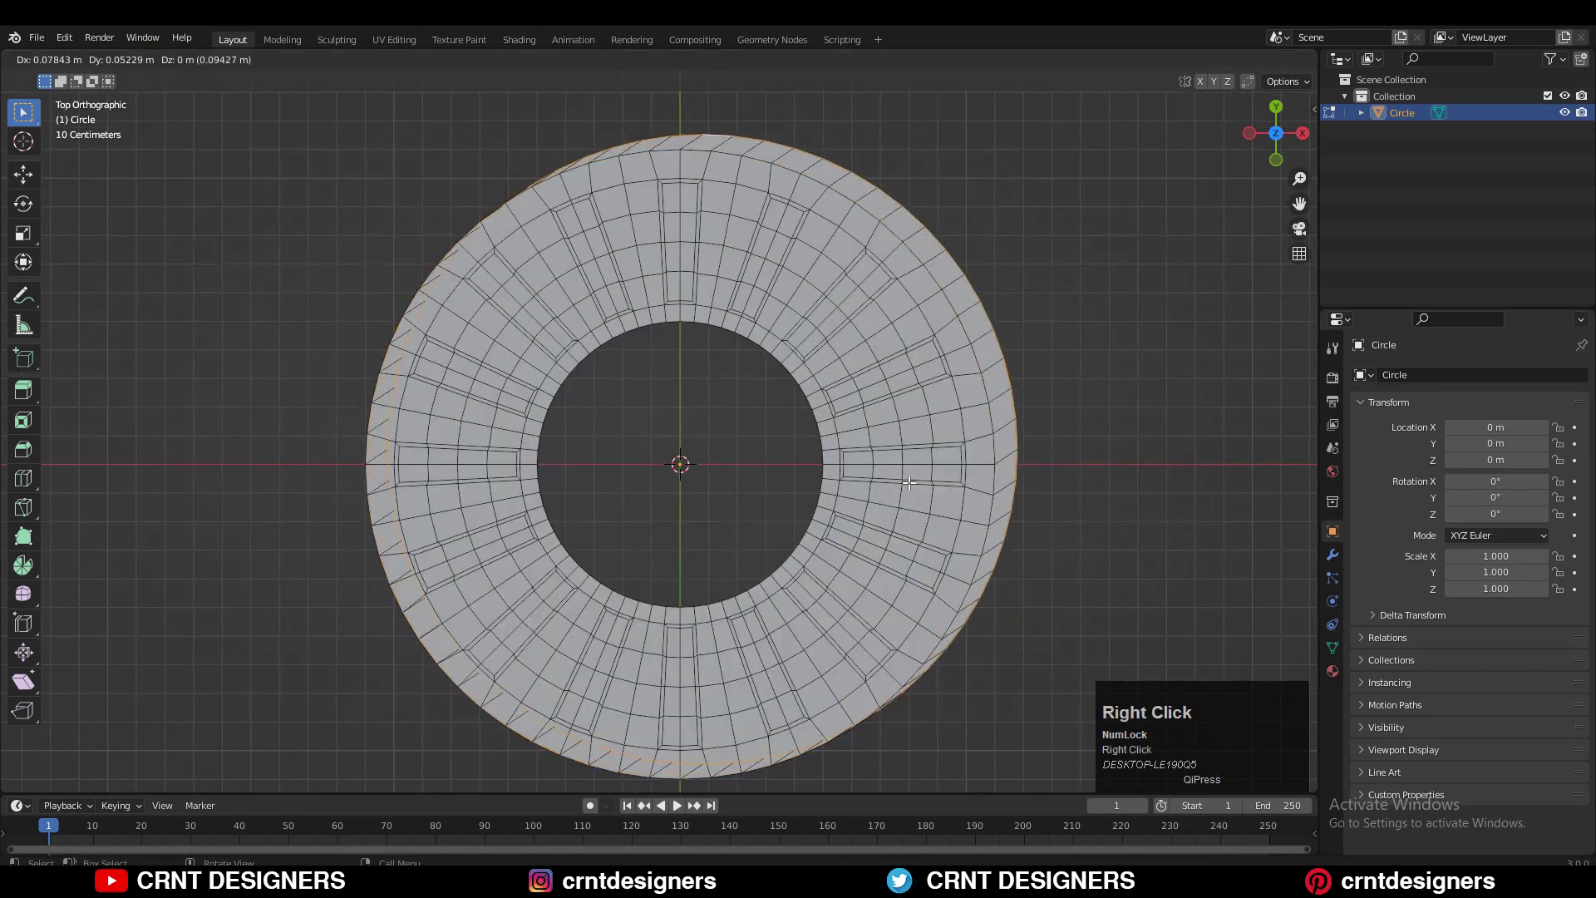
{"action": "right_click", "coordinate": [972, 433]}
{"action": "key", "text": "s"}
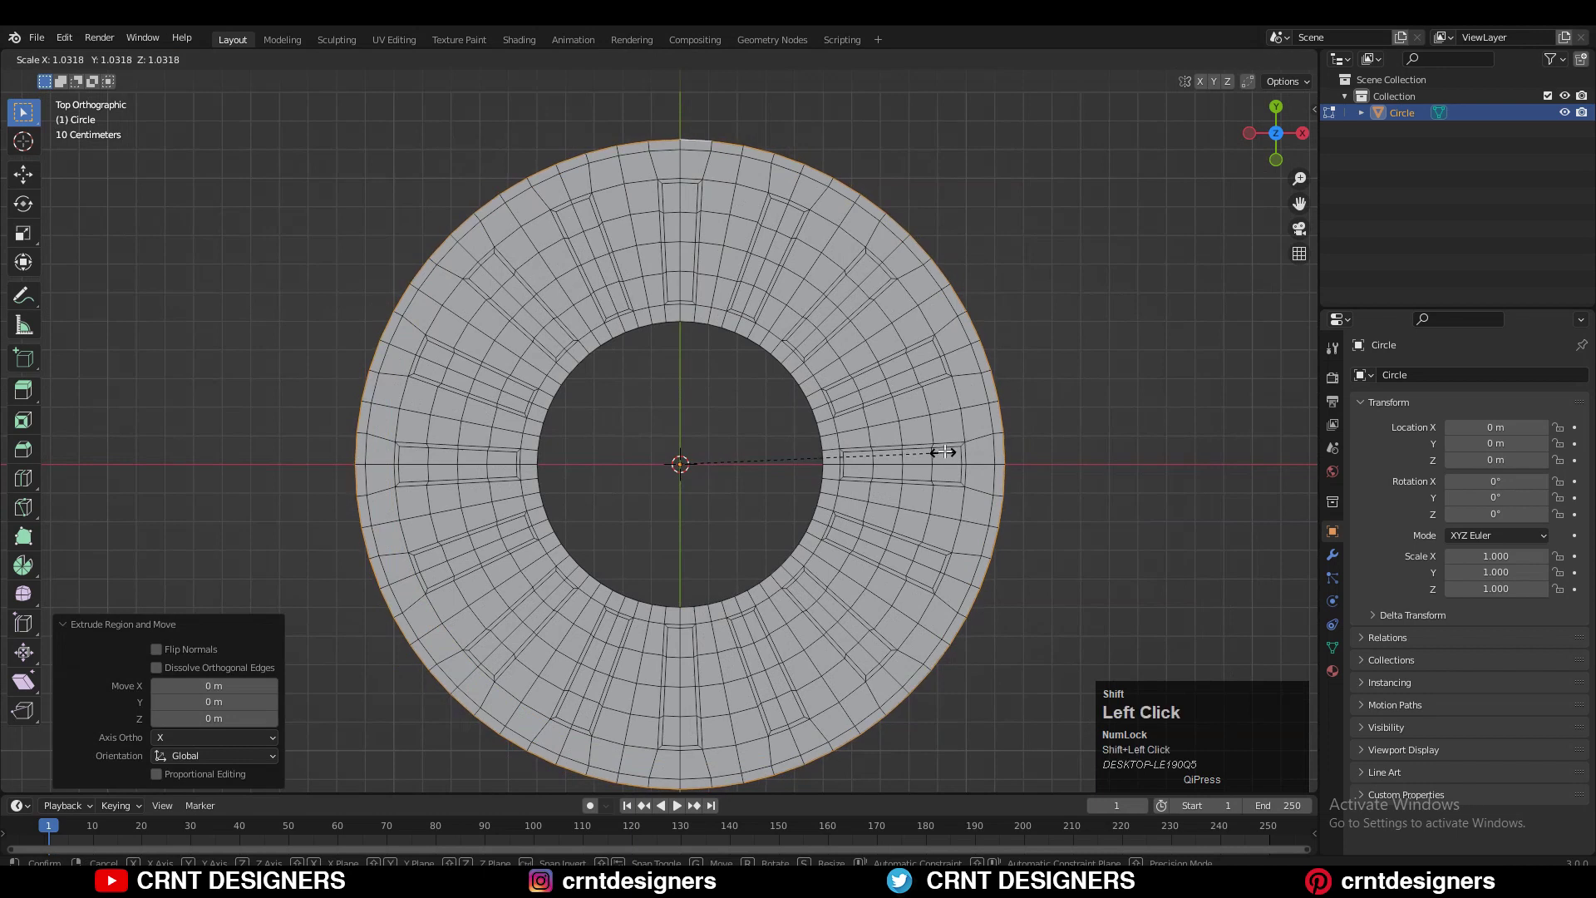
{"action": "left_click", "coordinate": [942, 453]}
{"action": "left_click", "coordinate": [1067, 332]}
Rotate the inner face loops about the centre repeatedly, growing the selection outward by one ring each time, to curve the slots
{"action": "middle_click_drag", "start_coordinate": [1067, 332], "coordinate": [1070, 488], "text": "shift"}
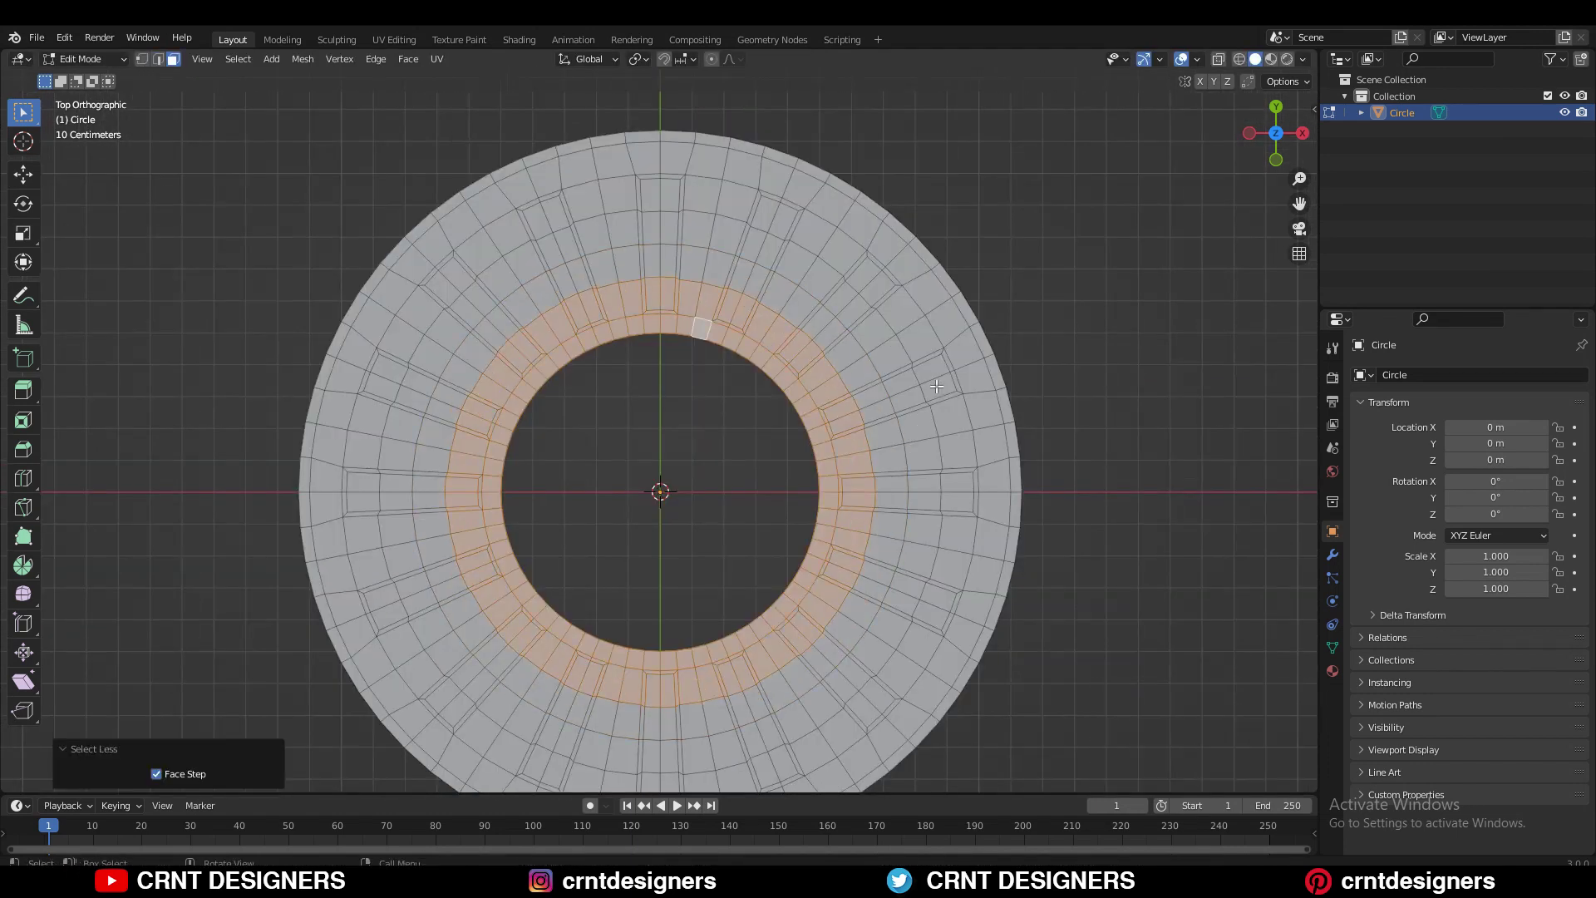
{"action": "key", "text": "r"}
{"action": "left_click", "coordinate": [1095, 352]}
{"action": "key", "text": "ctrl+KP_Add"}
{"action": "key", "text": "r"}
{"action": "left_click", "coordinate": [773, 338]}
{"action": "key", "text": "ctrl+KP_Add"}
{"action": "key", "text": "r"}
{"action": "left_click", "coordinate": [790, 356], "text": "shift"}
{"action": "key", "text": "ctrl+KP_Add"}
{"action": "key", "text": "r"}
{"action": "left_click", "coordinate": [875, 443], "text": "shift"}
Reduce the selection to the inner face loops ring by ring and rotate each selection to refine the curve of the slots
{"action": "key", "text": "3"}
{"action": "key", "text": "ctrl+KP_Subtract"}
{"action": "key", "text": "ctrl+KP_Subtract"}
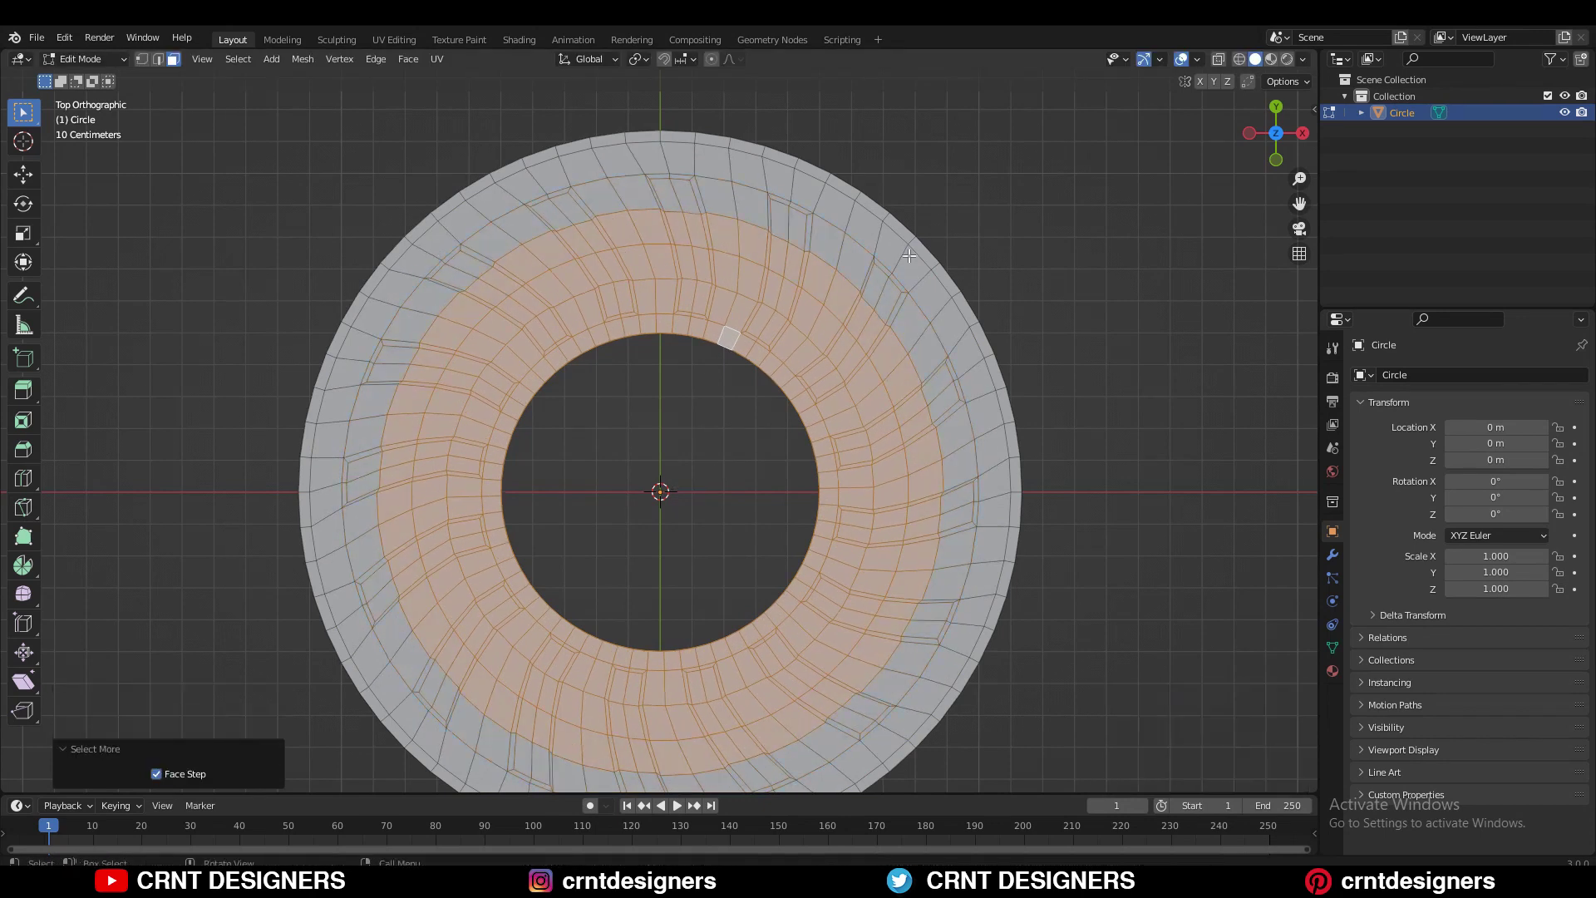
{"action": "key", "text": "r"}
{"action": "left_click", "coordinate": [969, 347]}
{"action": "key", "text": "ctrl+KP_Subtract"}
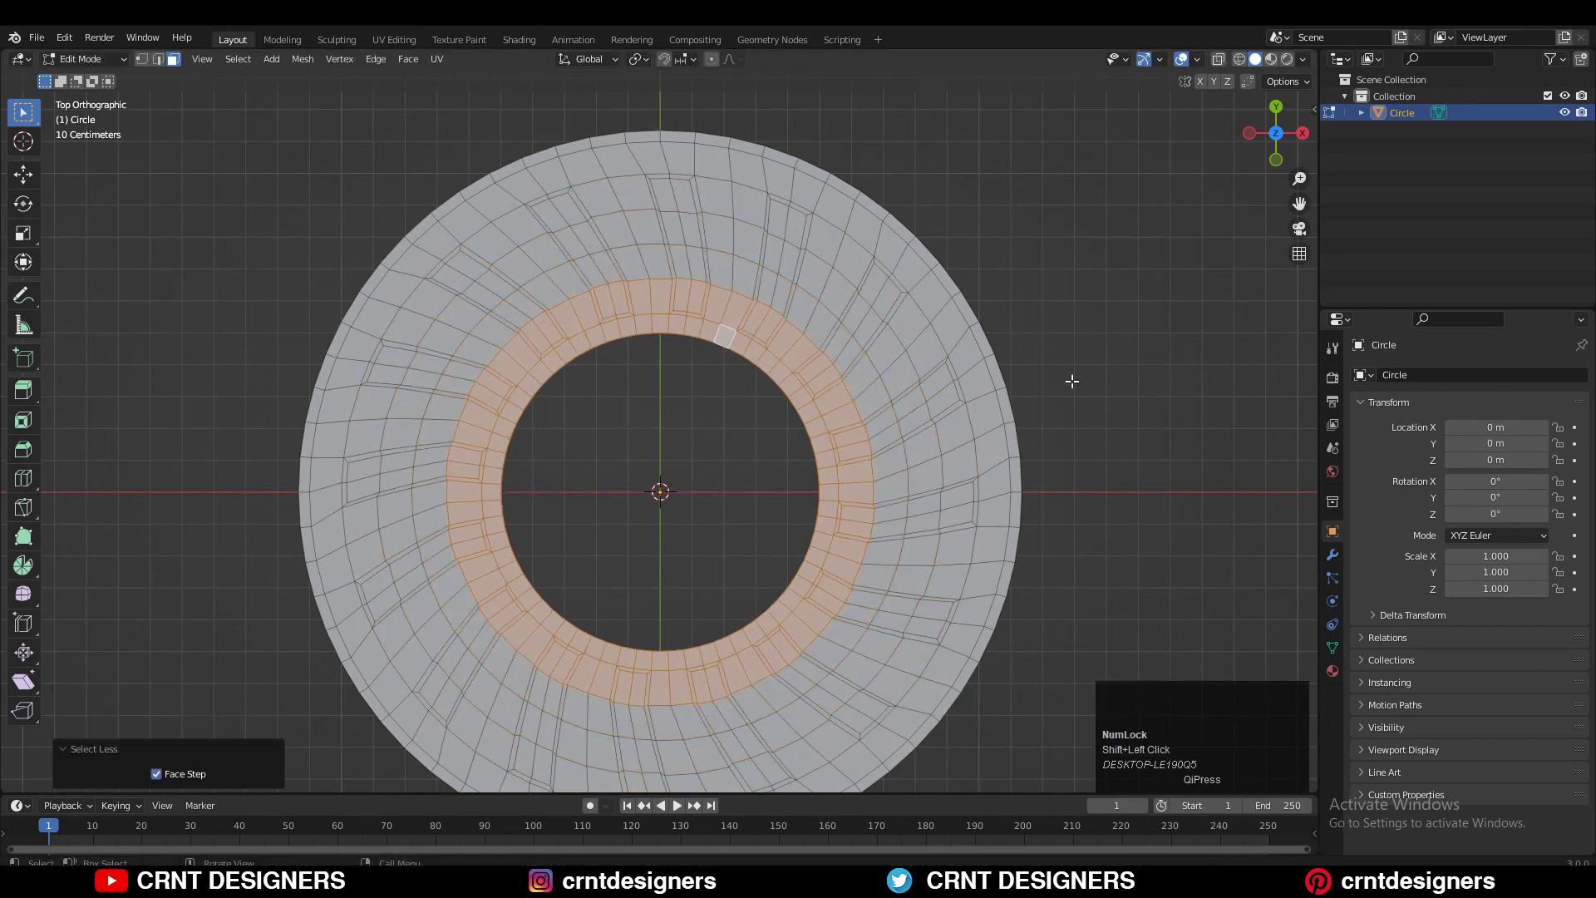
{"action": "key", "text": "r"}
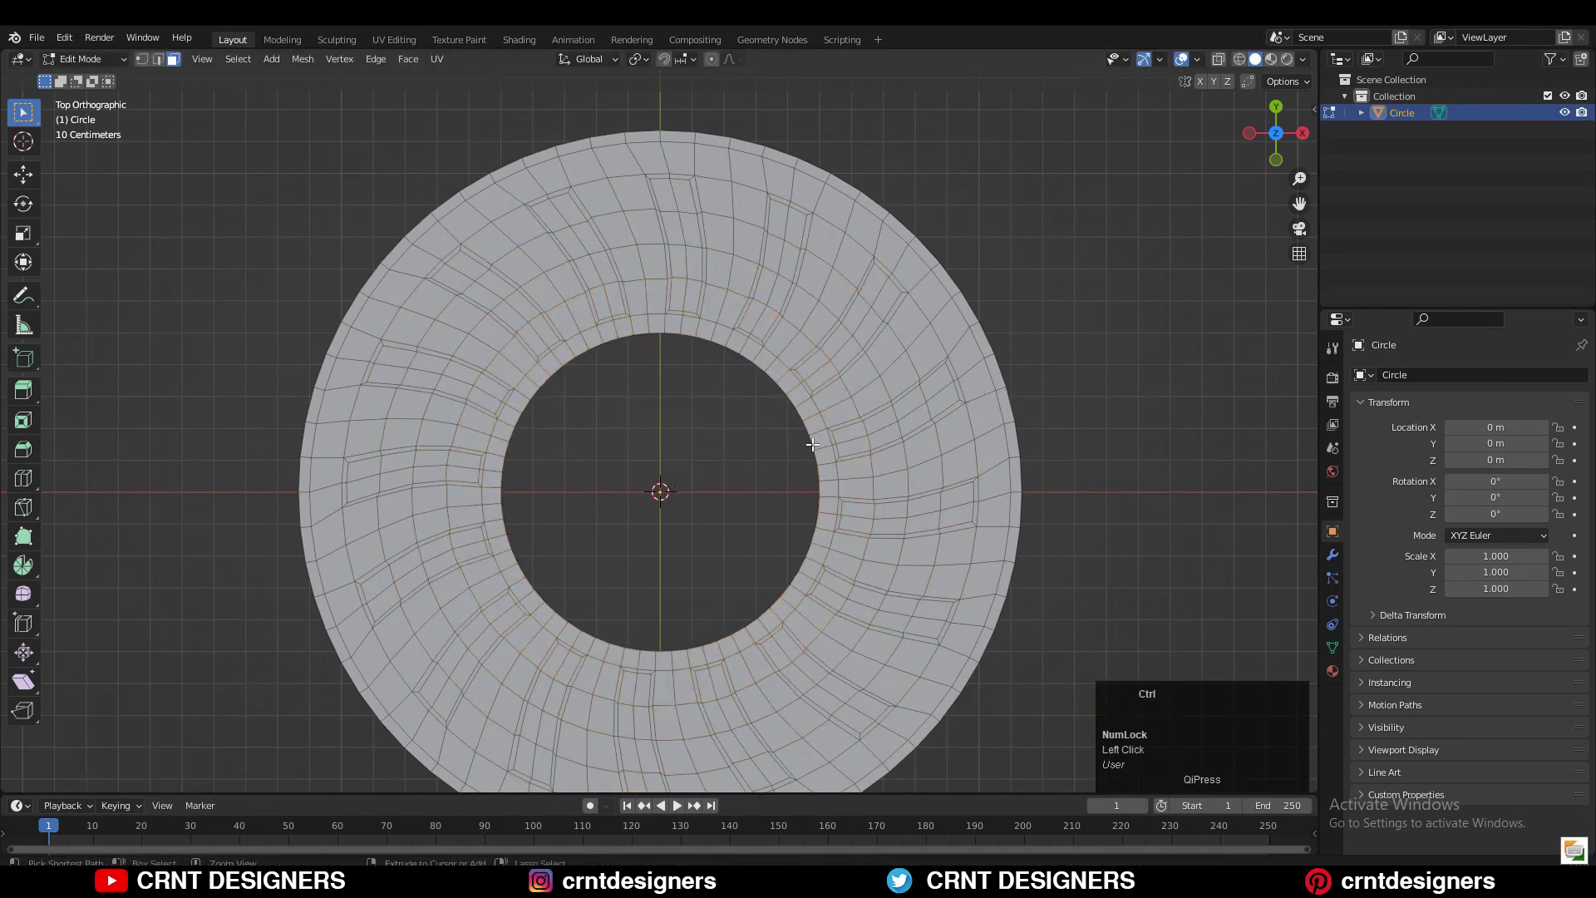
Select the radial edge loops midway between neighbouring slots all around the ring and dissolve them
{"action": "middle_click_drag", "start_coordinate": [812, 442], "coordinate": [815, 488], "text": "shift"}
{"action": "left_click", "coordinate": [665, 267], "text": "alt"}
{"action": "left_click", "coordinate": [770, 155]}
{"action": "middle_click_drag", "start_coordinate": [793, 216], "coordinate": [733, 317], "text": "shift"}
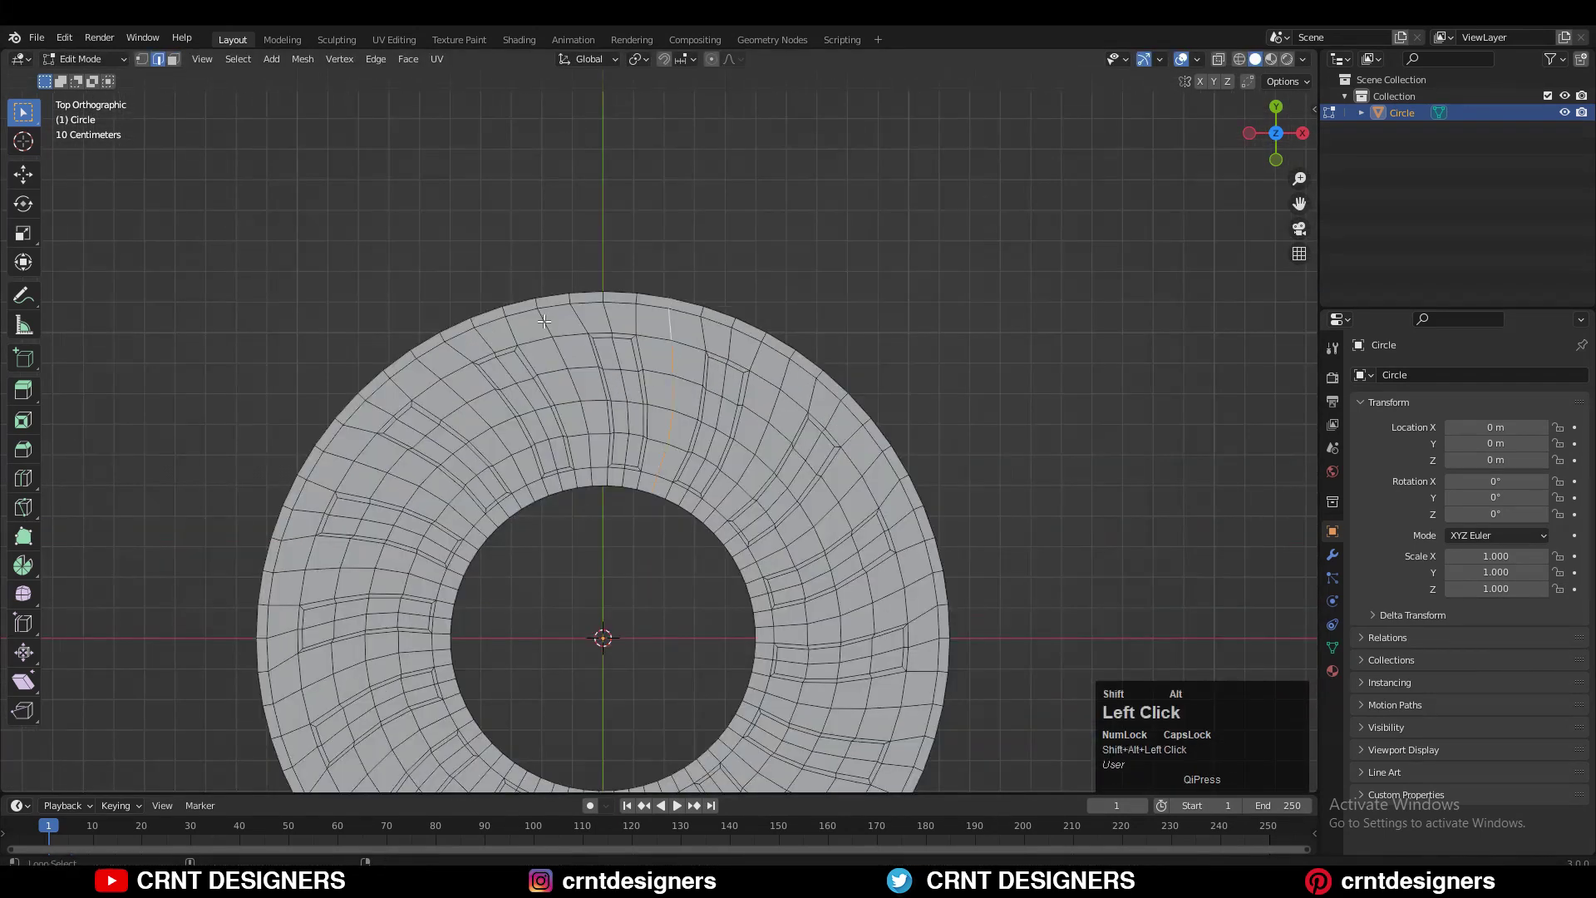
{"action": "middle_click_drag", "start_coordinate": [913, 588], "coordinate": [949, 425], "text": "shift"}
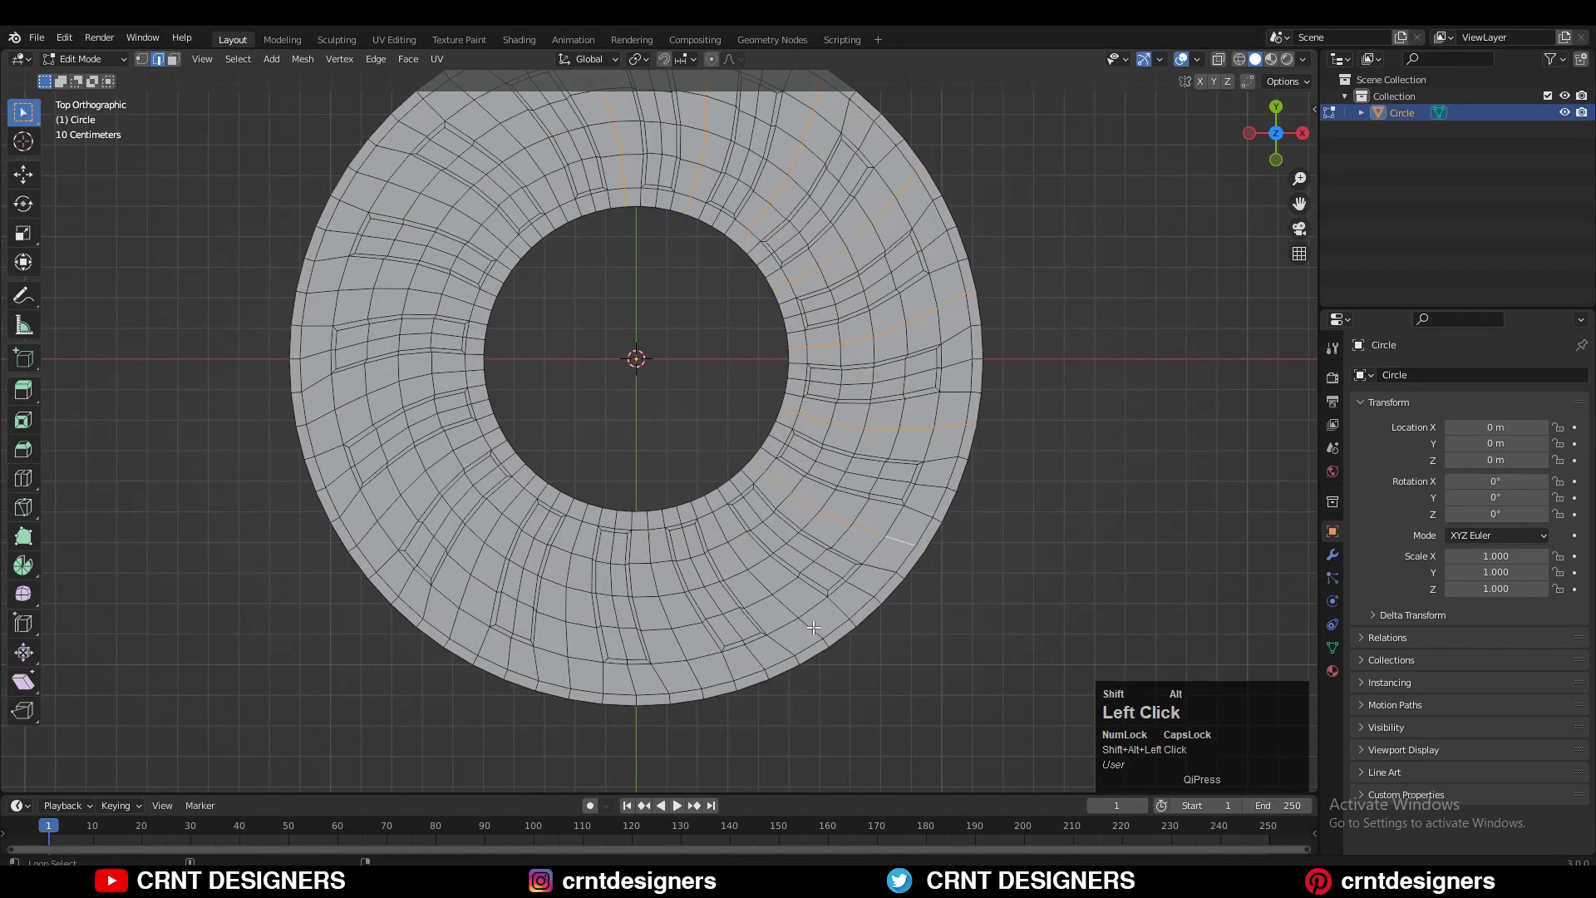
{"action": "middle_click_drag", "start_coordinate": [350, 391], "coordinate": [409, 344], "text": "shift"}
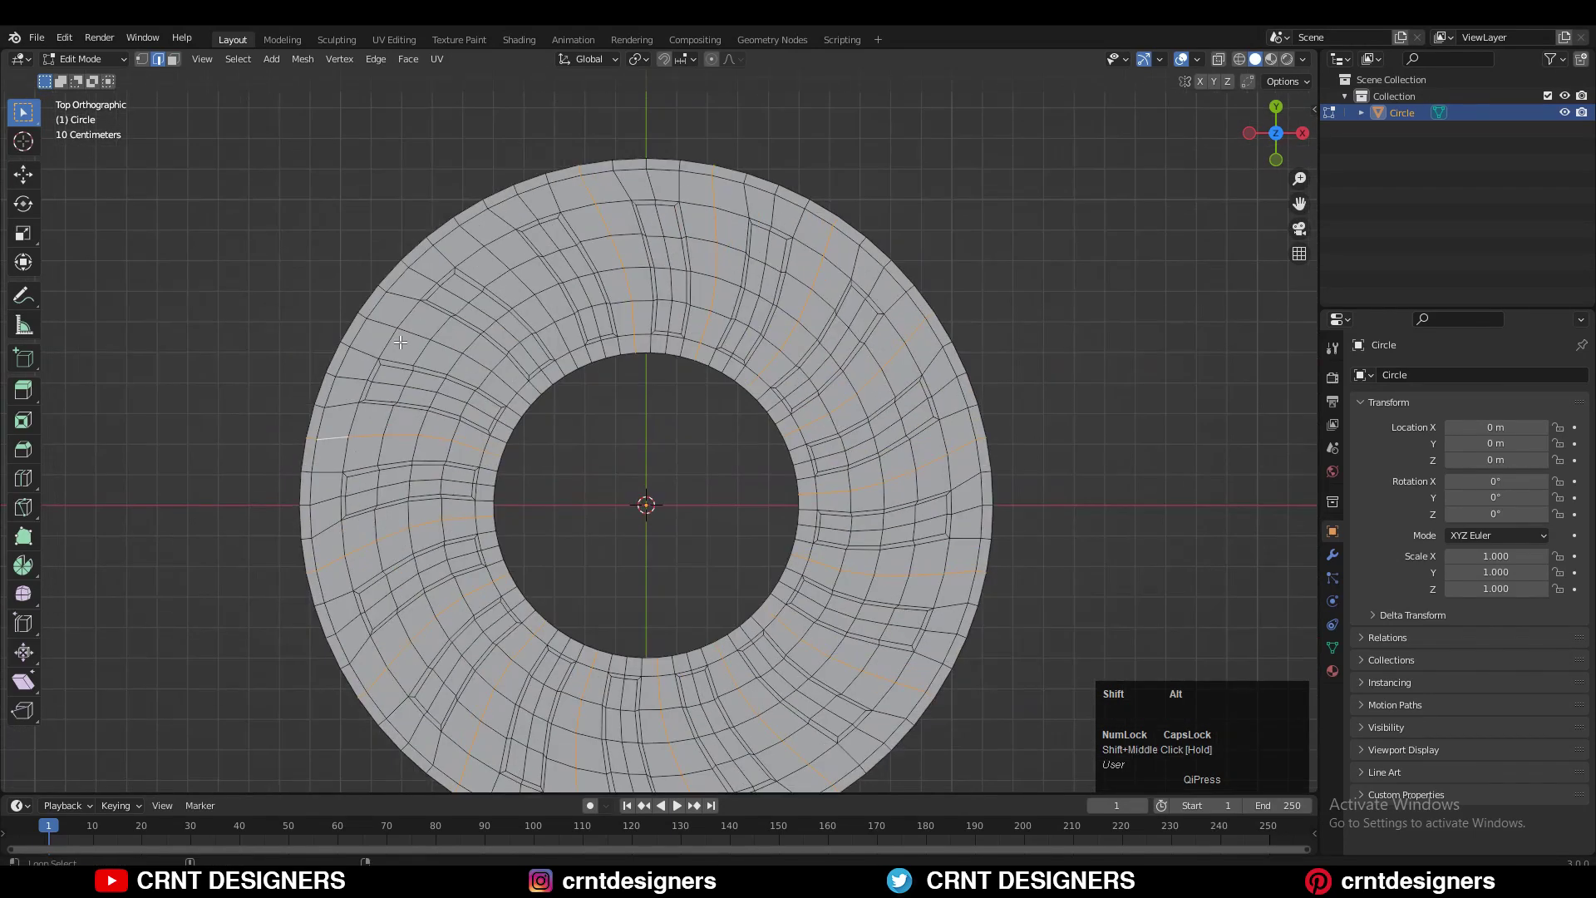
{"action": "left_click", "coordinate": [493, 240], "text": "alt+shift"}
{"action": "key", "text": "ctrl+x"}
{"action": "middle_click_drag", "start_coordinate": [665, 274], "coordinate": [676, 264]}
{"action": "left_click", "coordinate": [1276, 134]}
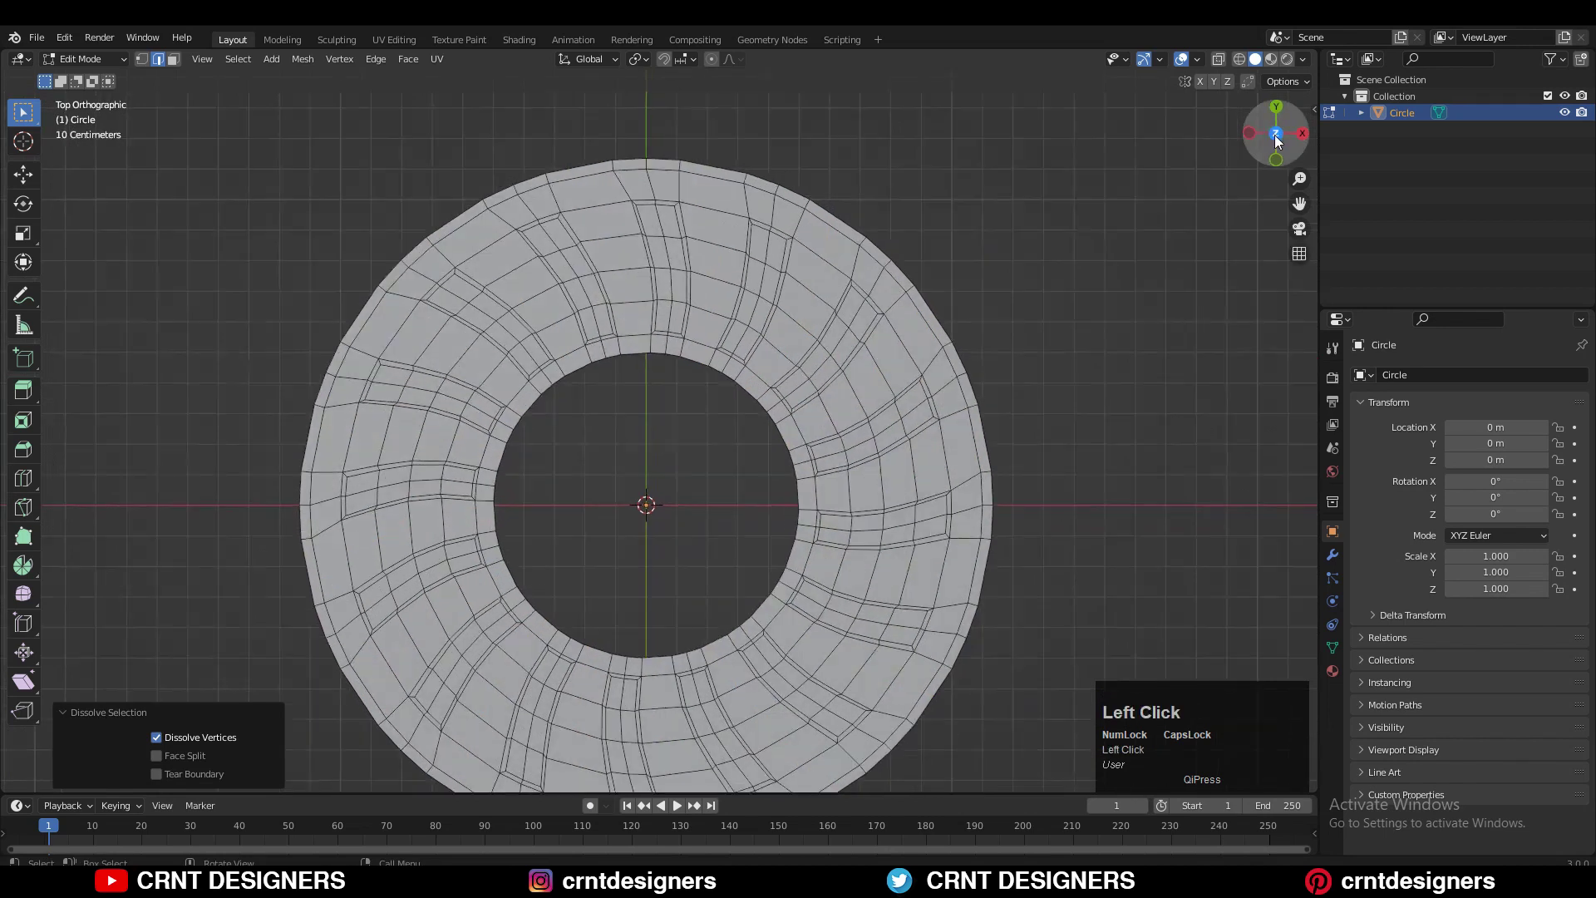
Select the face strip of the topmost slot including its narrow border, and rotate it about its own centre with angle snapping
{"action": "key", "text": "3"}
{"action": "left_click", "coordinate": [652, 222]}
{"action": "key", "text": "ctrl+KP_Subtract"}
{"action": "middle_click_drag", "start_coordinate": [680, 318], "coordinate": [657, 453], "text": "shift"}
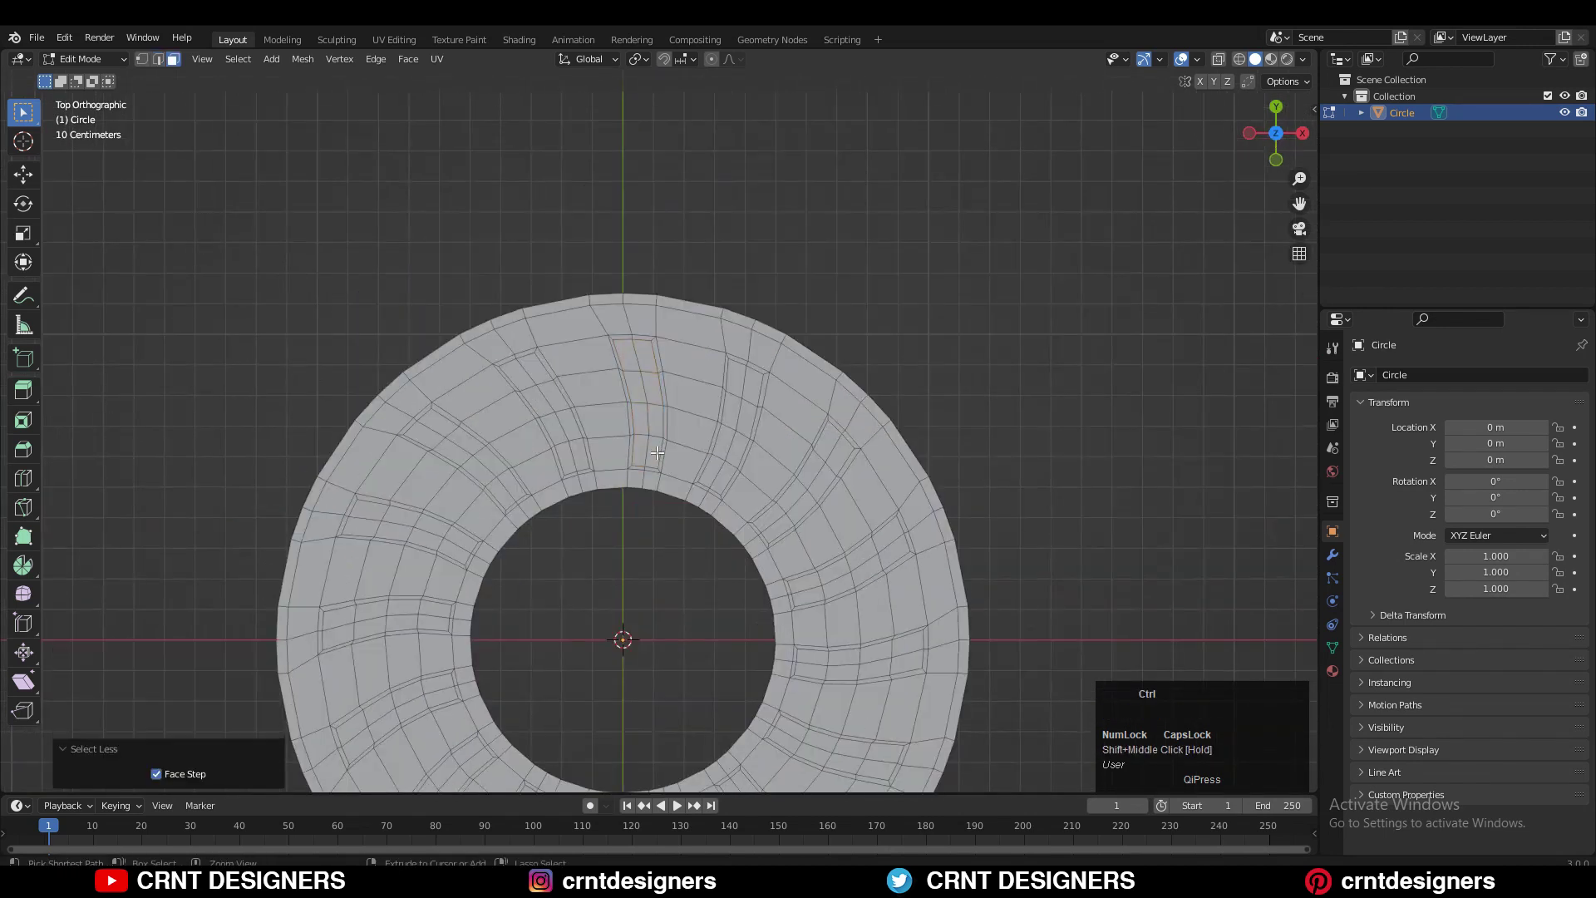
{"action": "left_click", "coordinate": [627, 355]}
{"action": "left_click", "coordinate": [653, 453], "text": "ctrl+shift"}
{"action": "key", "text": "ctrl+KP_Add"}
{"action": "key", "text": "r"}
{"action": "left_click", "coordinate": [766, 346], "text": "ctrl"}
Rotate the face strips of the next two slots clockwise from the topmost one, each about its own centre with angle snapping
{"action": "left_click", "coordinate": [737, 375]}
{"action": "left_click", "coordinate": [724, 478], "text": "ctrl+shift"}
{"action": "key", "text": "ctrl+KP_Add"}
{"action": "key", "text": "r"}
{"action": "left_click", "coordinate": [848, 399], "text": "ctrl"}
{"action": "left_click", "coordinate": [832, 436]}
{"action": "left_click", "coordinate": [778, 528], "text": "ctrl+shift"}
{"action": "key", "text": "ctrl+KP_Add"}
{"action": "key", "text": "r"}
{"action": "left_click", "coordinate": [970, 445], "text": "ctrl"}
Rotate the face strips of the two slots on the ring's right side nearest the X axis, each about its own centre
{"action": "middle_click_drag", "start_coordinate": [964, 499], "coordinate": [959, 316], "text": "shift"}
{"action": "left_click", "coordinate": [892, 346]}
{"action": "left_click", "coordinate": [803, 411], "text": "ctrl+shift"}
{"action": "key", "text": "ctrl+KP_Add"}
{"action": "key", "text": "r"}
{"action": "left_click", "coordinate": [900, 397], "text": "ctrl"}
{"action": "left_click", "coordinate": [902, 462]}
{"action": "left_click", "coordinate": [807, 489], "text": "ctrl+shift"}
{"action": "key", "text": "ctrl+KP_Add"}
{"action": "key", "text": "ctrl+KP_Add"}
{"action": "key", "text": "r"}
{"action": "left_click", "coordinate": [1034, 549], "text": "ctrl"}
Rotate the bordered face strips of two slots in the ring's lower-right quarter, each about its own centre with angle snapping
{"action": "middle_click_drag", "start_coordinate": [832, 632], "coordinate": [945, 531], "text": "shift"}
{"action": "left_click", "coordinate": [898, 542]}
{"action": "left_click", "coordinate": [809, 490], "text": "ctrl+shift"}
{"action": "key", "text": "ctrl+KP_Add"}
{"action": "key", "text": "r"}
{"action": "left_click", "coordinate": [998, 324], "text": "ctrl"}
{"action": "left_click", "coordinate": [802, 601]}
{"action": "left_click", "coordinate": [737, 516], "text": "ctrl+shift"}
{"action": "key", "text": "ctrl+KP_Add"}
{"action": "key", "text": "r"}
{"action": "left_click", "coordinate": [944, 471], "text": "ctrl"}
Rotate the face strips of the slot at the ring's bottom and the next one clockwise about their own centres, the latter by about -30 degrees
{"action": "left_click", "coordinate": [918, 627]}
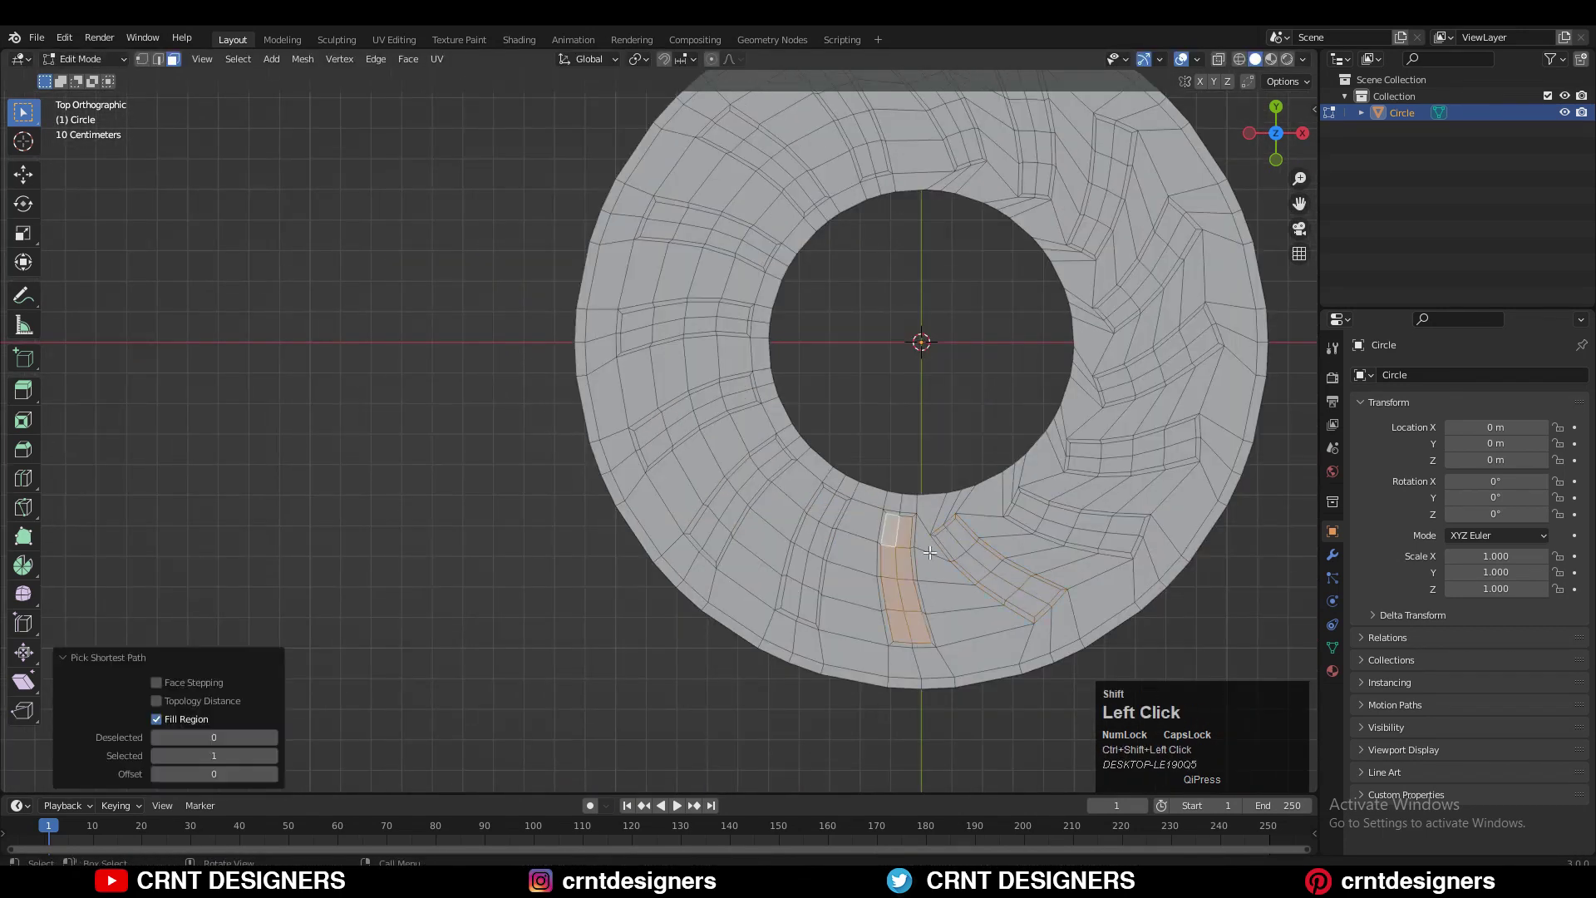
{"action": "left_click", "coordinate": [893, 529], "text": "ctrl+shift"}
{"action": "key", "text": "ctrl+KP_Add"}
{"action": "key", "text": "r"}
{"action": "left_click", "coordinate": [881, 374], "text": "ctrl"}
{"action": "middle_click_drag", "start_coordinate": [881, 373], "coordinate": [711, 362], "text": "shift"}
{"action": "left_click", "coordinate": [589, 507]}
{"action": "left_click", "coordinate": [567, 603], "text": "ctrl+shift"}
{"action": "key", "text": "ctrl+KP_Add"}
{"action": "key", "text": "r"}
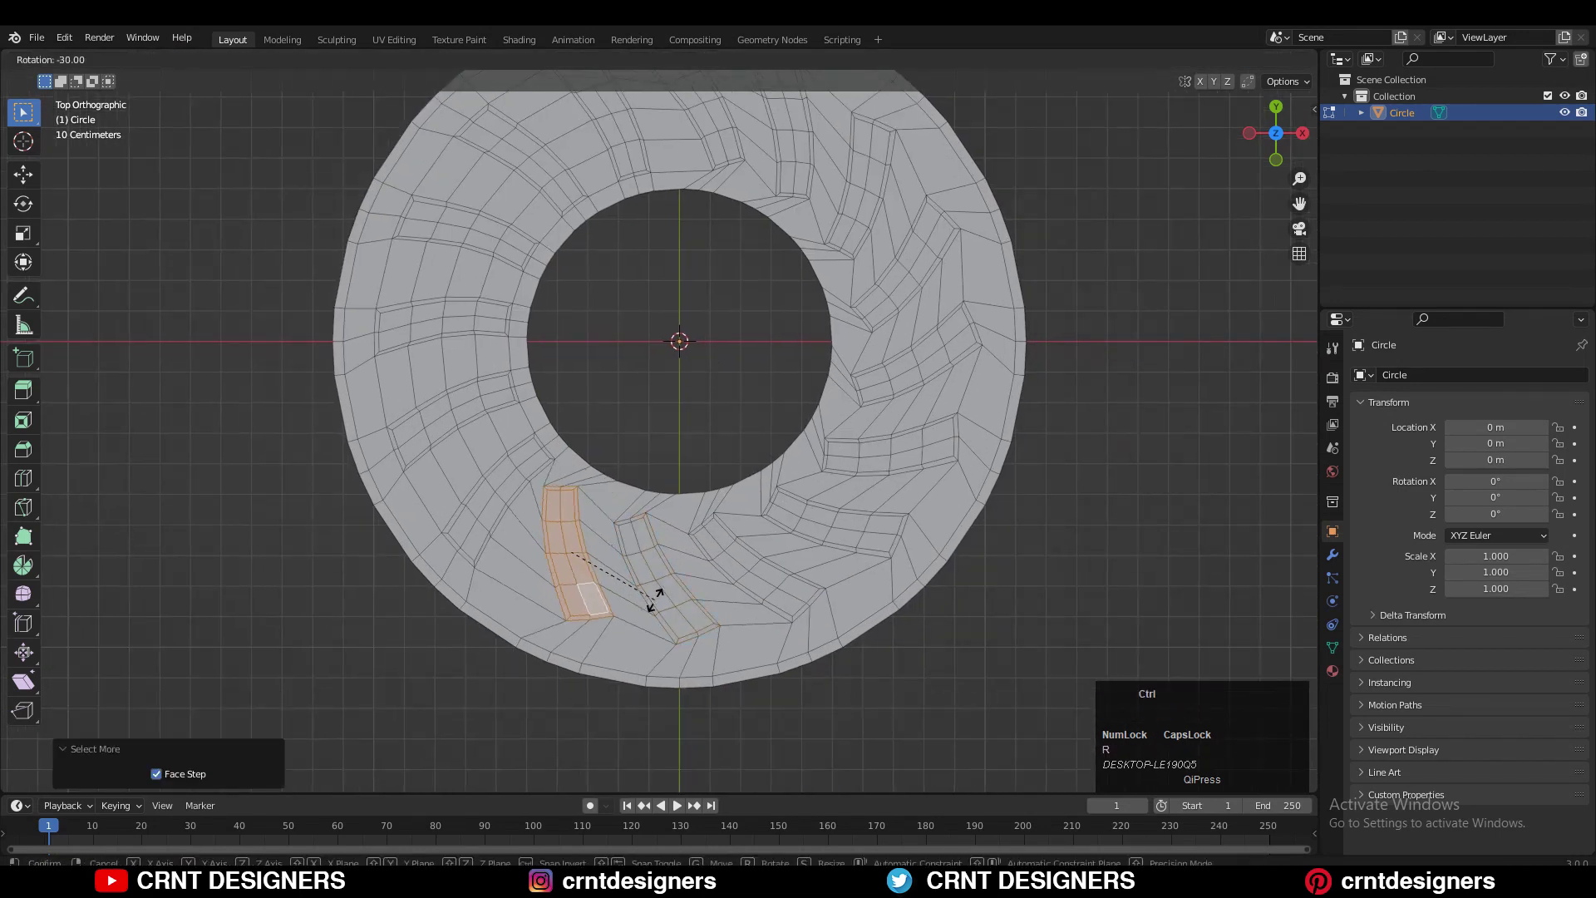
{"action": "left_click", "coordinate": [649, 607], "text": "ctrl"}
Rotate the face strips of the two slots in the ring's lower-left quarter about their own centres, the second by about -25 degrees
{"action": "middle_click_drag", "start_coordinate": [649, 603], "coordinate": [763, 694], "text": "shift"}
{"action": "left_click", "coordinate": [645, 556]}
{"action": "left_click", "coordinate": [575, 620], "text": "ctrl+shift"}
{"action": "left_click", "coordinate": [891, 428], "text": "ctrl"}
{"action": "middle_click_drag", "start_coordinate": [890, 428], "coordinate": [970, 512], "text": "shift"}
{"action": "left_click", "coordinate": [695, 574]}
{"action": "left_click", "coordinate": [612, 610], "text": "ctrl+shift"}
{"action": "key", "text": "ctrl+KP_Add"}
{"action": "key", "text": "r"}
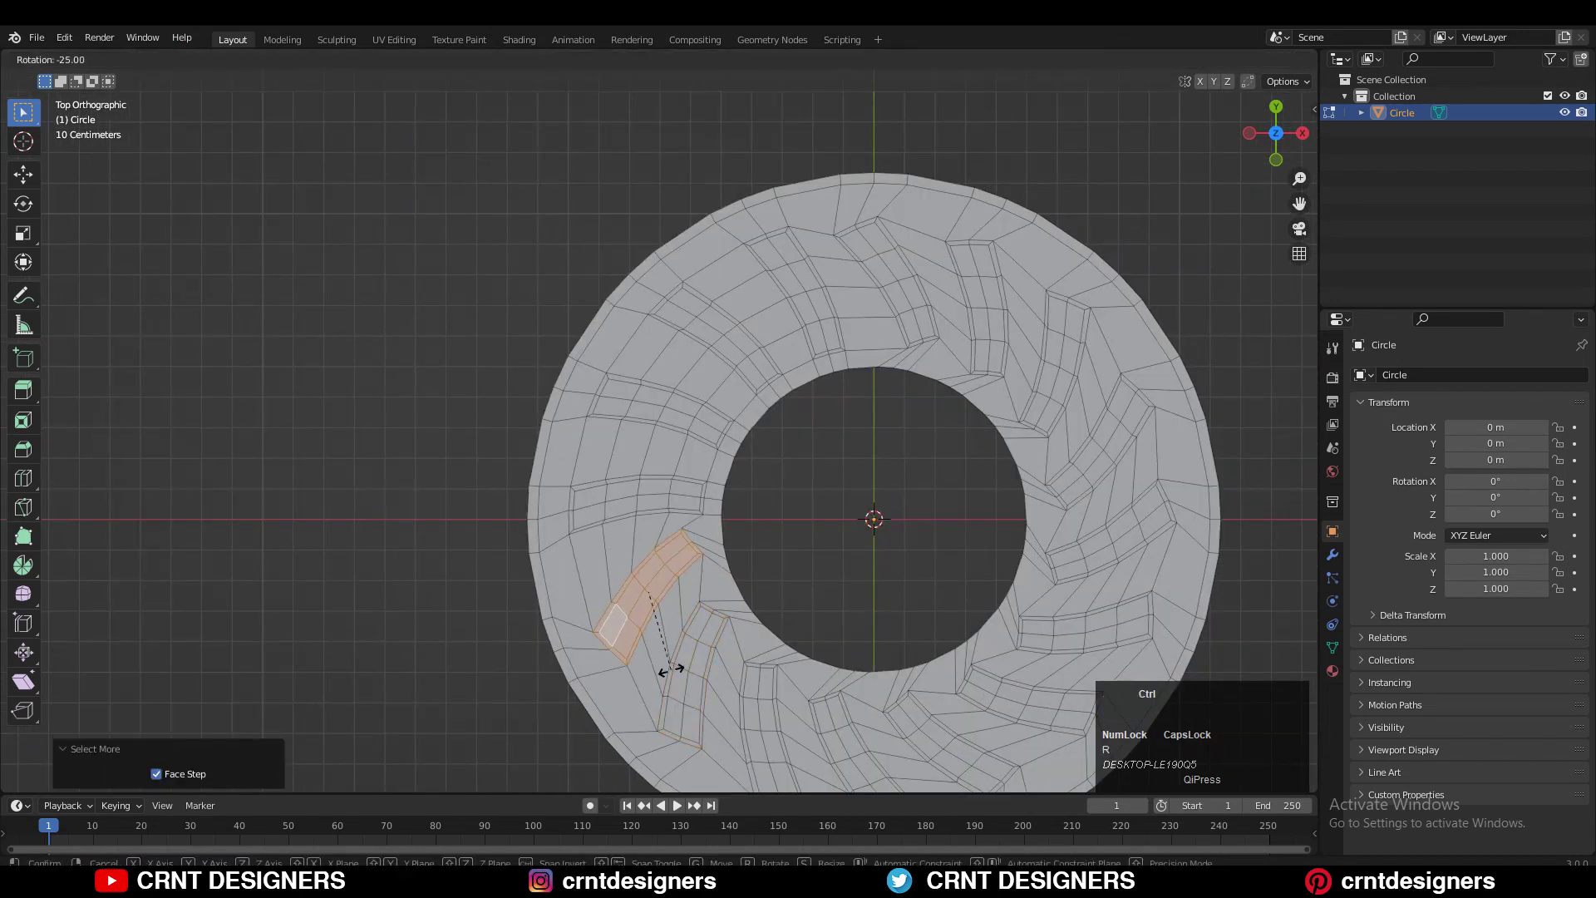
{"action": "left_click", "coordinate": [672, 664], "text": "ctrl"}
Rotate the face strips of the two slots on the ring's left side nearest the X axis, each about its own centre
{"action": "middle_click_drag", "start_coordinate": [672, 664], "coordinate": [710, 743], "text": "shift"}
{"action": "left_click", "coordinate": [625, 591]}
{"action": "key", "text": "r"}
{"action": "left_click", "coordinate": [809, 492], "text": "ctrl"}
{"action": "left_click", "coordinate": [738, 508]}
{"action": "left_click", "coordinate": [656, 467], "text": "ctrl+shift"}
{"action": "key", "text": "ctrl+KP_Add"}
{"action": "key", "text": "r"}
{"action": "left_click", "coordinate": [769, 416], "text": "ctrl"}
Rotate the face strips of the last two unturned slots in the ring's upper-left quarter, each about its own centre
{"action": "middle_click_drag", "start_coordinate": [770, 416], "coordinate": [634, 478], "text": "shift"}
{"action": "left_click", "coordinate": [657, 512]}
{"action": "key", "text": "ctrl+KP_Add"}
{"action": "key", "text": "r"}
{"action": "left_click", "coordinate": [777, 444], "text": "ctrl"}
{"action": "left_click", "coordinate": [723, 478]}
{"action": "left_click", "coordinate": [688, 380], "text": "ctrl+shift"}
{"action": "key", "text": "ctrl+KP_Add"}
{"action": "key", "text": "r"}
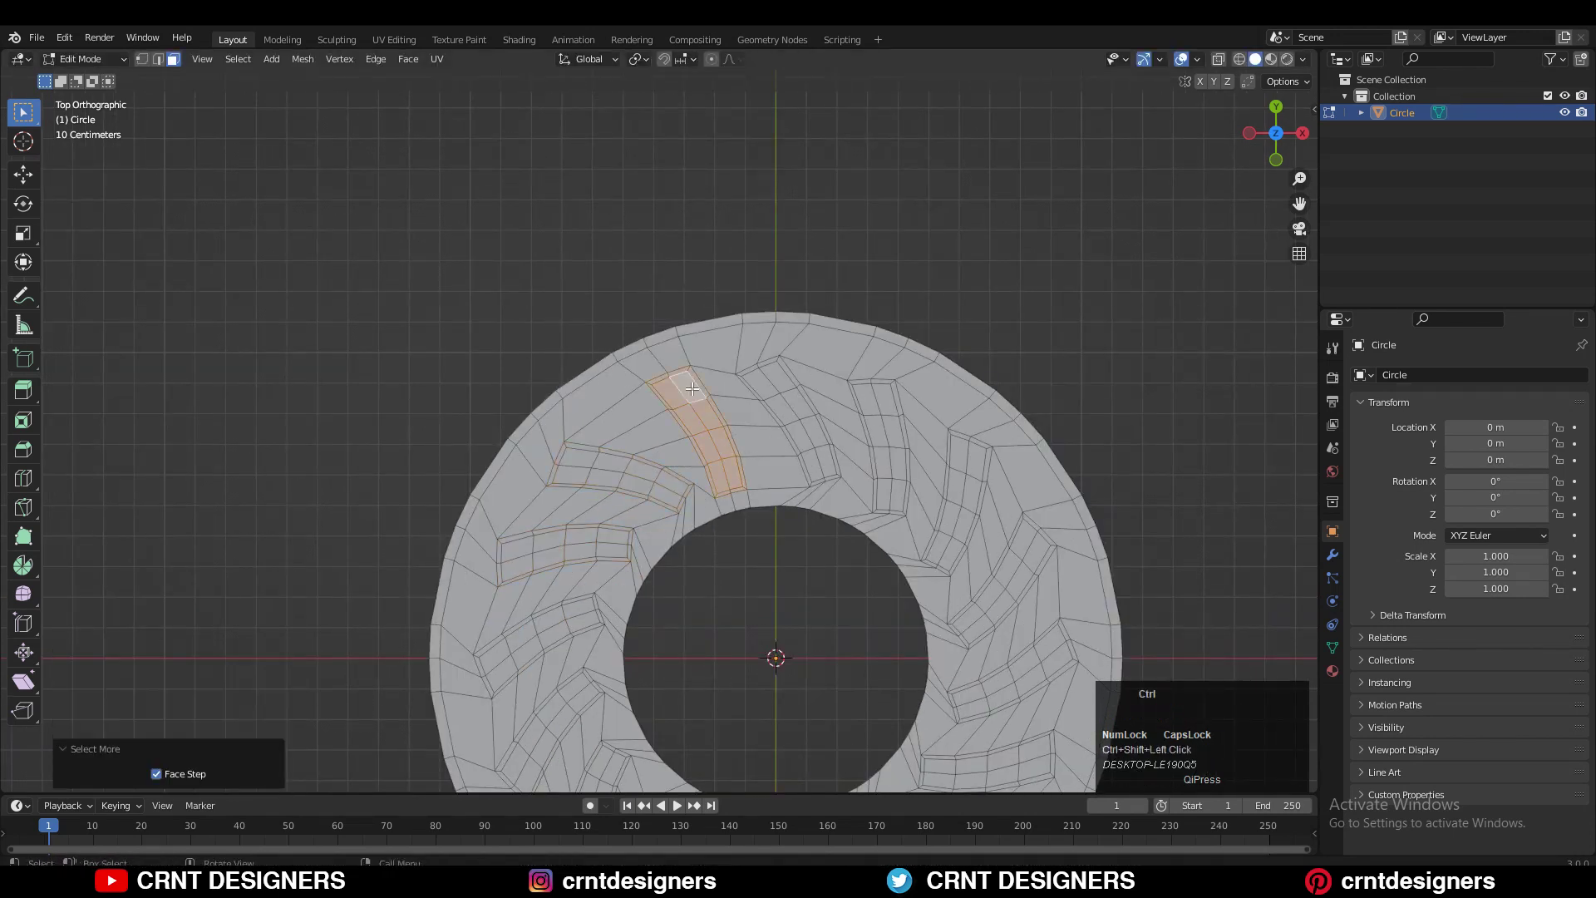
{"action": "left_click", "coordinate": [821, 392], "text": "ctrl"}
Select the inner faces of every slot around the ring, leaving out their narrow borders, and delete them to open the slots
{"action": "middle_click_drag", "start_coordinate": [821, 392], "coordinate": [764, 269], "text": "shift"}
{"action": "left_click", "coordinate": [680, 339], "text": "ctrl+shift"}
{"action": "left_click", "coordinate": [722, 254], "text": "shift"}
{"action": "left_click", "coordinate": [757, 341], "text": "ctrl+shift"}
{"action": "left_click", "coordinate": [828, 275], "text": "shift"}
{"action": "left_click", "coordinate": [826, 374], "text": "ctrl+shift"}
{"action": "left_click", "coordinate": [918, 333], "text": "shift"}
{"action": "left_click", "coordinate": [878, 424], "text": "ctrl+shift"}
{"action": "left_click", "coordinate": [981, 428], "text": "shift"}
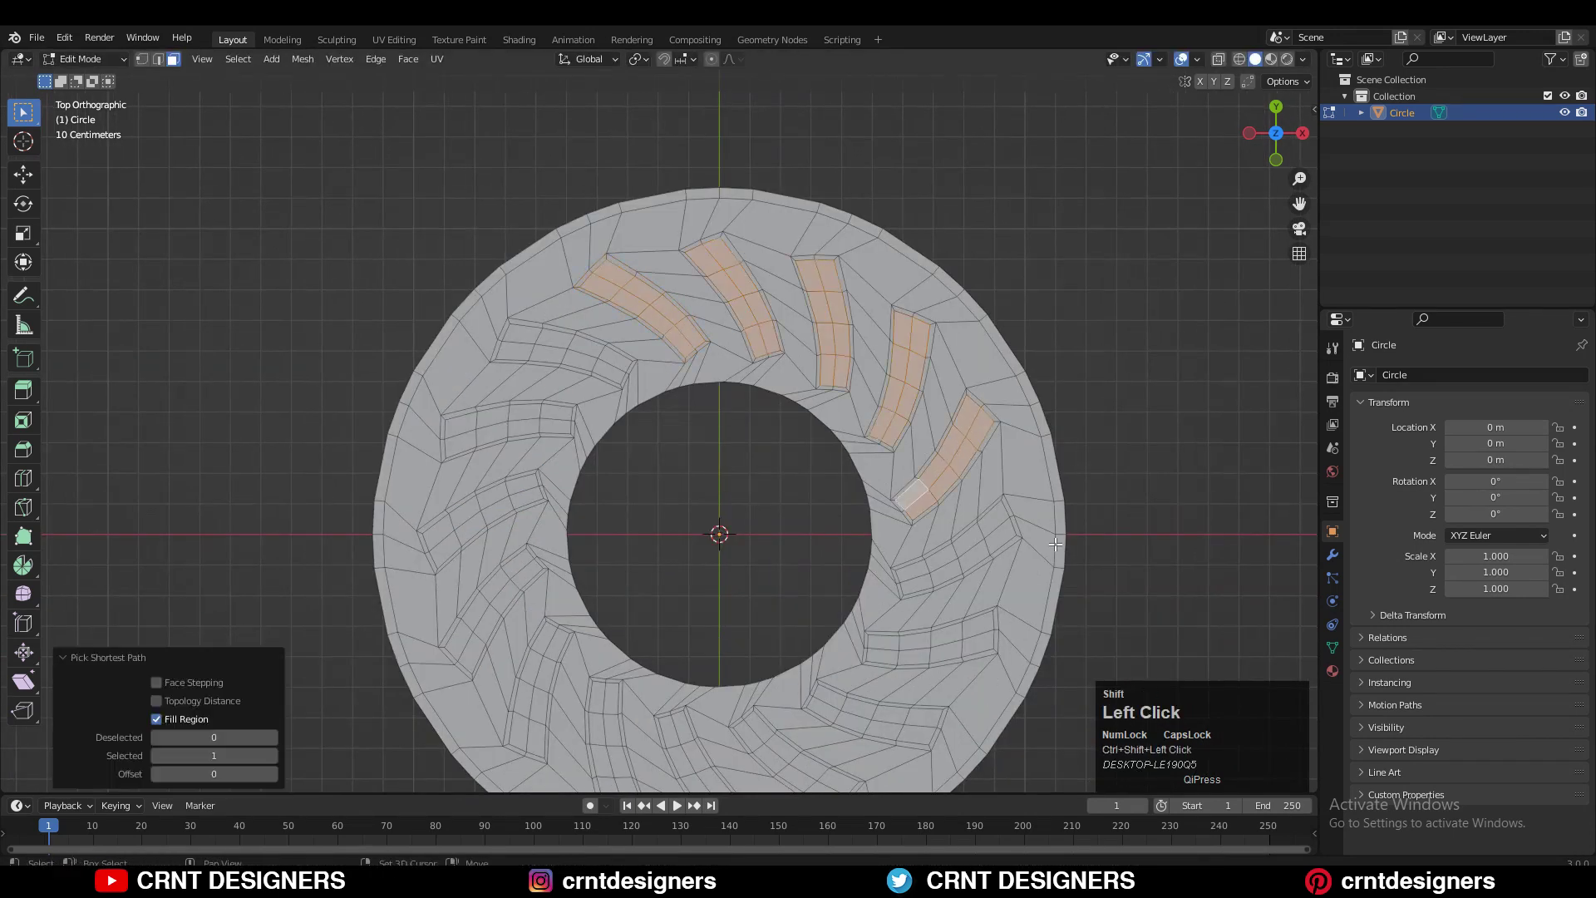
{"action": "left_click", "coordinate": [908, 495], "text": "ctrl+shift"}
{"action": "left_click", "coordinate": [584, 519], "text": "ctrl+shift"}
{"action": "left_click", "coordinate": [523, 568], "text": "shift"}
{"action": "left_click", "coordinate": [530, 463], "text": "ctrl+shift"}
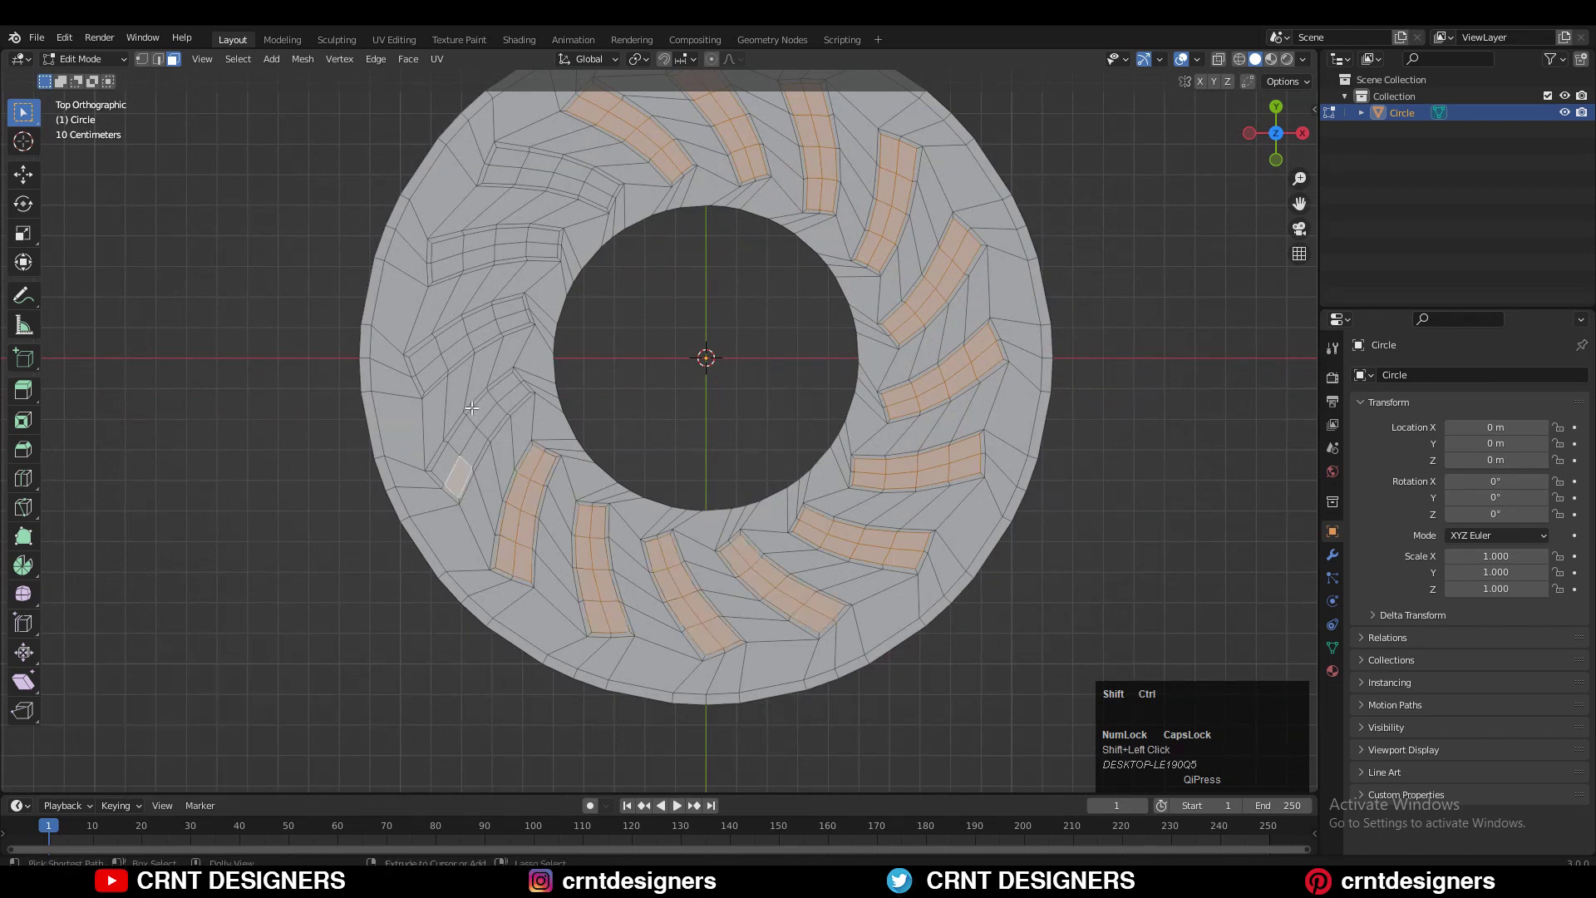
{"action": "middle_click_drag", "start_coordinate": [735, 247], "coordinate": [753, 368], "text": "shift"}
{"action": "key", "text": "z"}
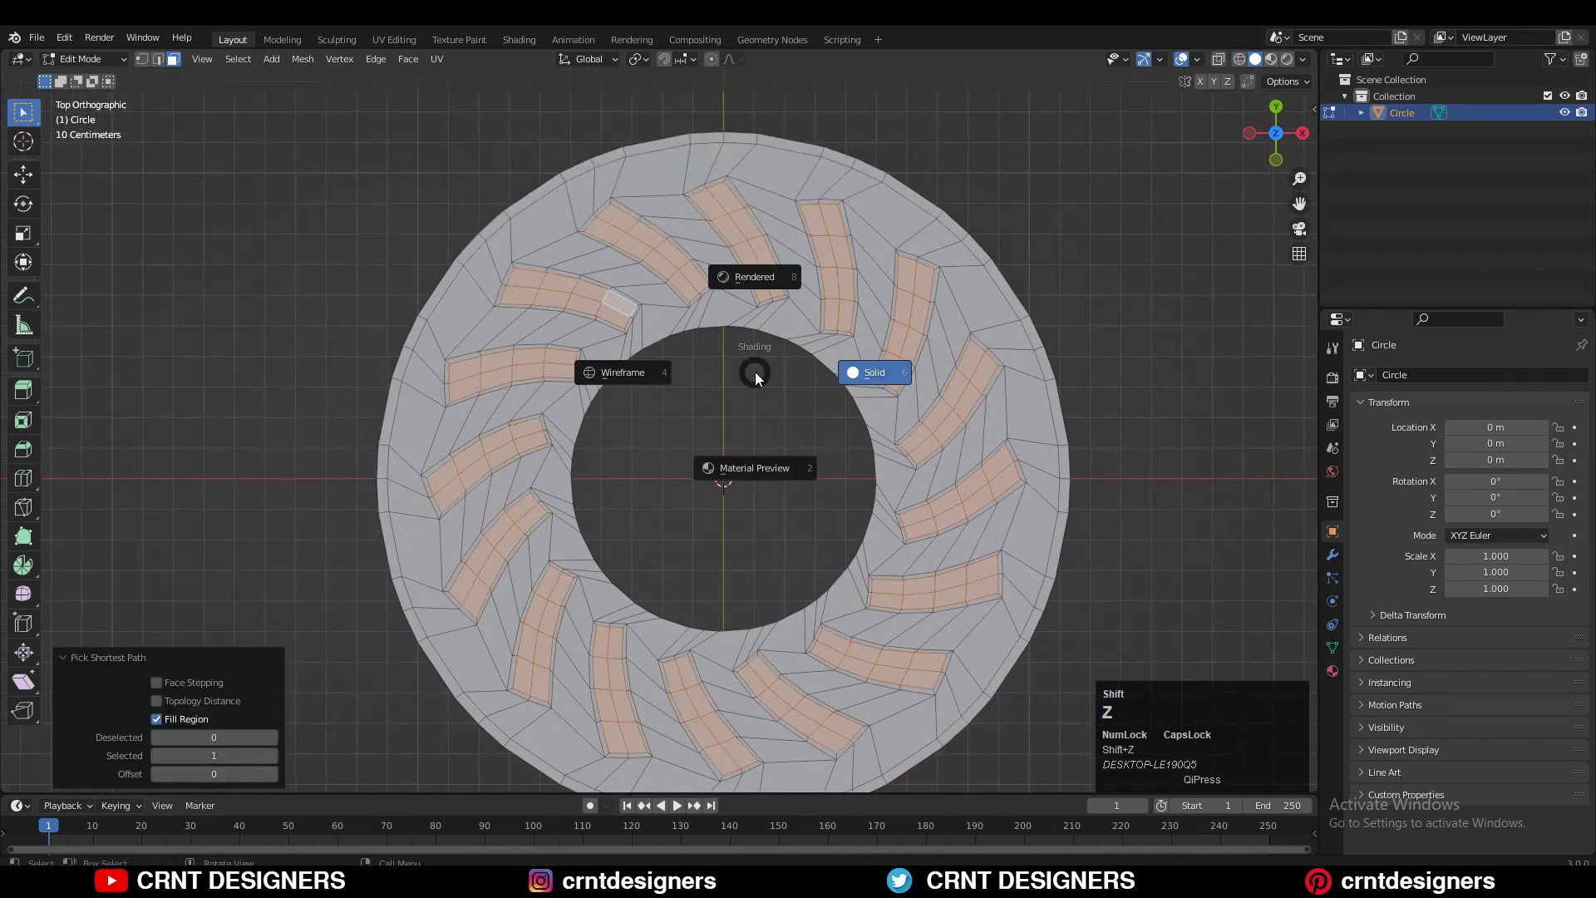
{"action": "key", "text": "x"}
{"action": "left_click", "coordinate": [760, 370]}
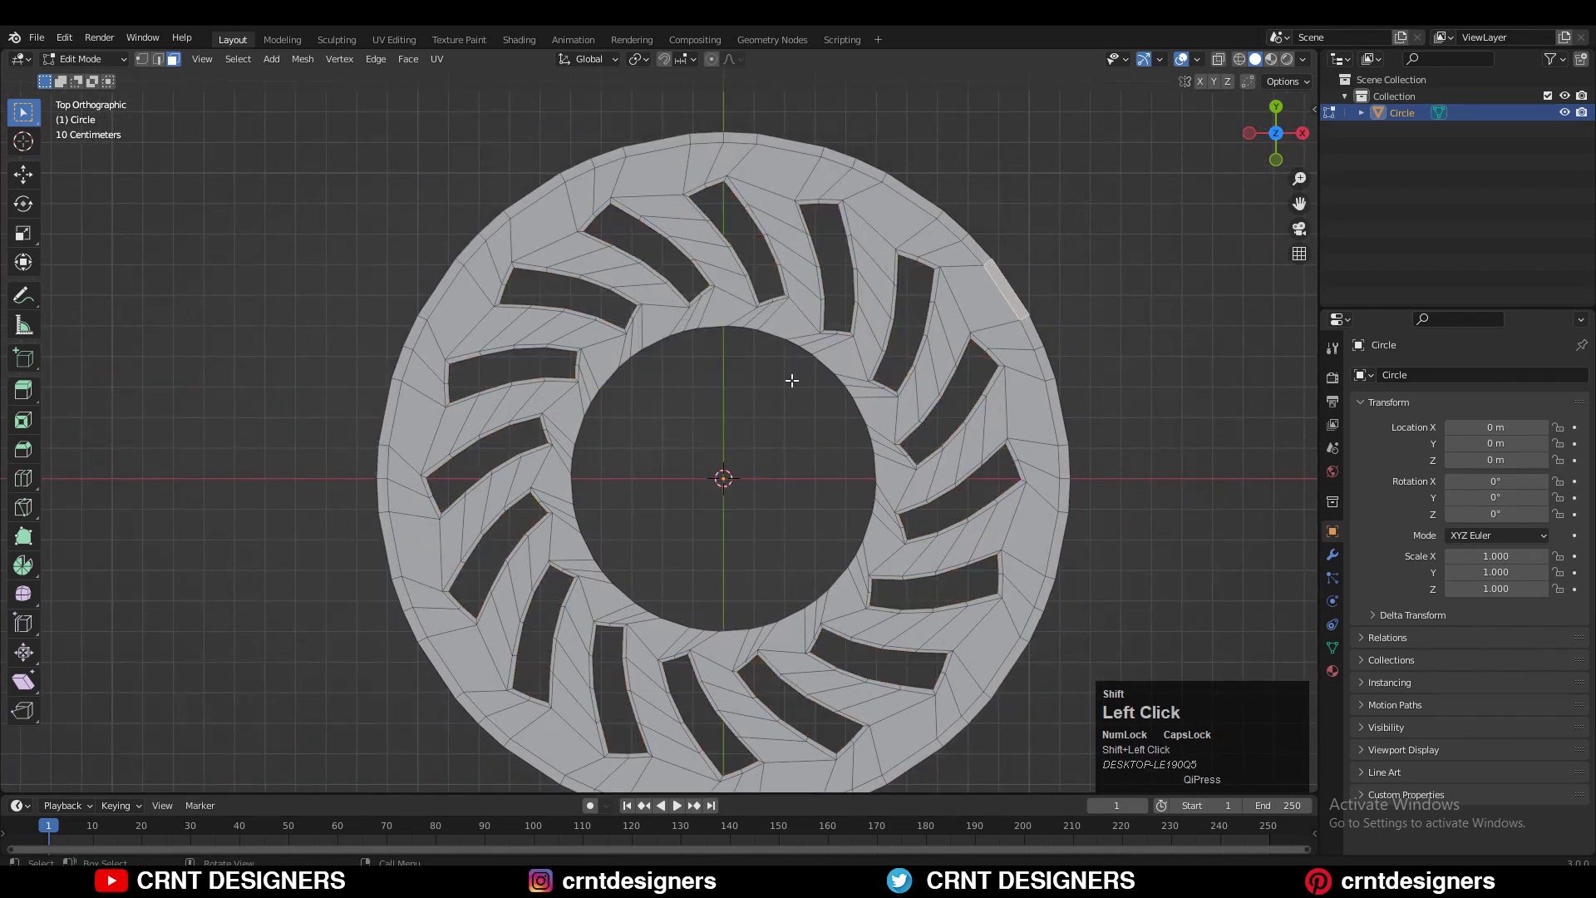
Select the edge loop around the ring's central hole and make it perfectly round with LoopTools Circle
{"action": "key", "text": "1"}
{"action": "key", "text": "2"}
{"action": "left_click", "coordinate": [716, 328], "text": "alt"}
{"action": "right_click", "coordinate": [980, 397]}
{"action": "left_click", "coordinate": [1134, 292]}
{"action": "left_click", "coordinate": [1133, 301]}
Apply LoopTools Circle to the ring's outer boundary loop and to the edge loop just inside the rim
{"action": "left_click", "coordinate": [791, 146], "text": "alt"}
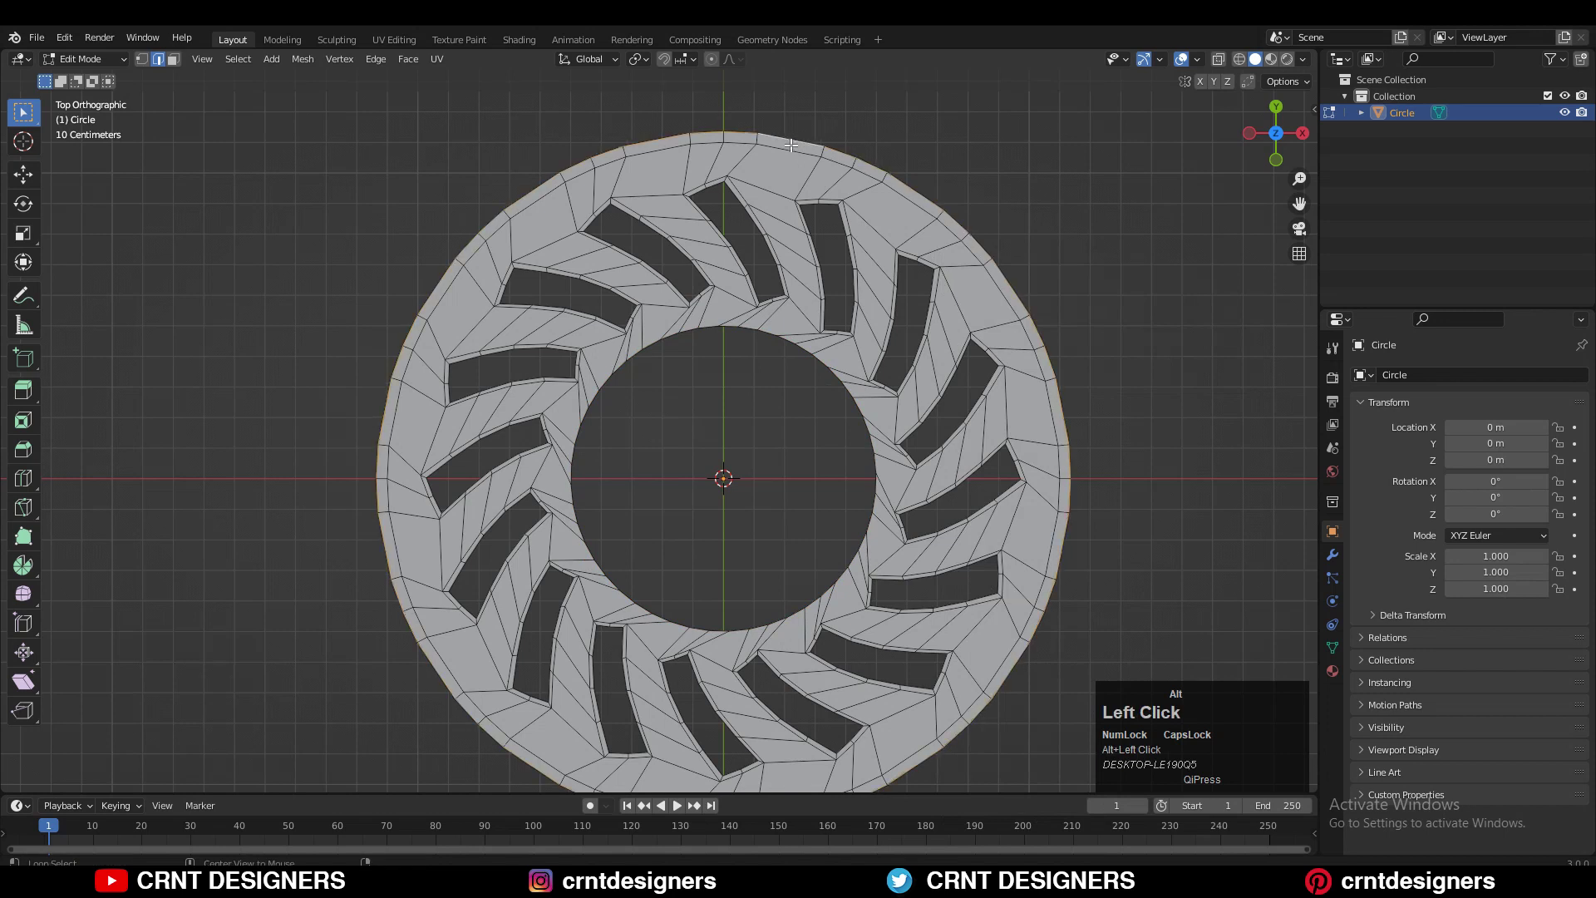
{"action": "right_click", "coordinate": [1198, 243]}
{"action": "mouse_move", "coordinate": [1214, 246]}
{"action": "left_click", "coordinate": [1280, 259]}
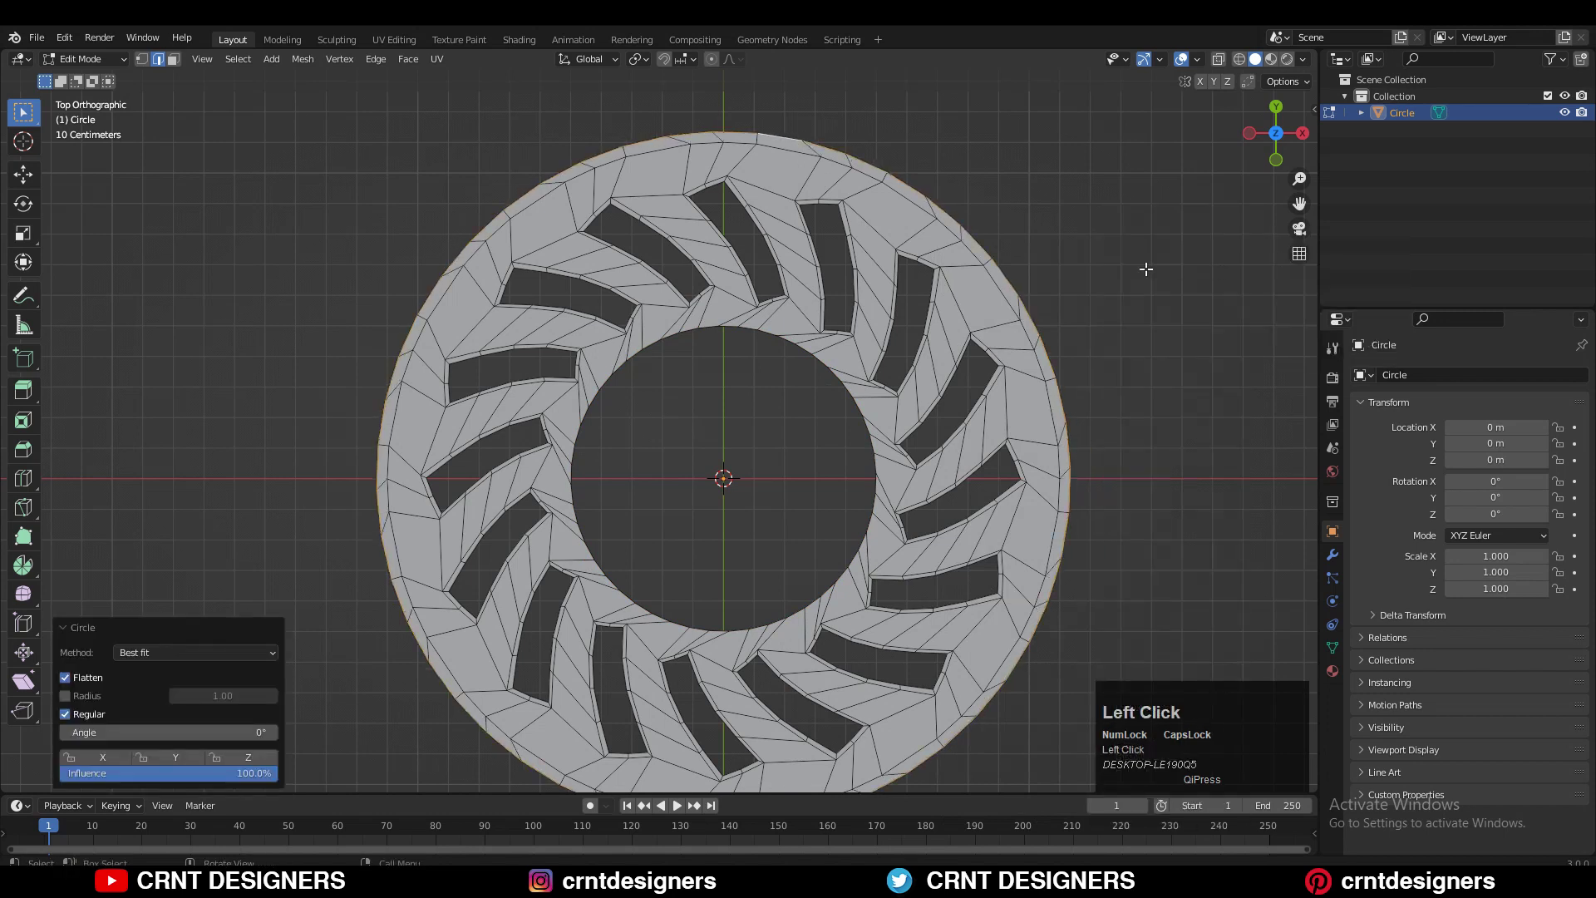
{"action": "left_click", "coordinate": [671, 159], "text": "alt"}
{"action": "right_click", "coordinate": [1128, 185]}
{"action": "mouse_move", "coordinate": [1146, 194]}
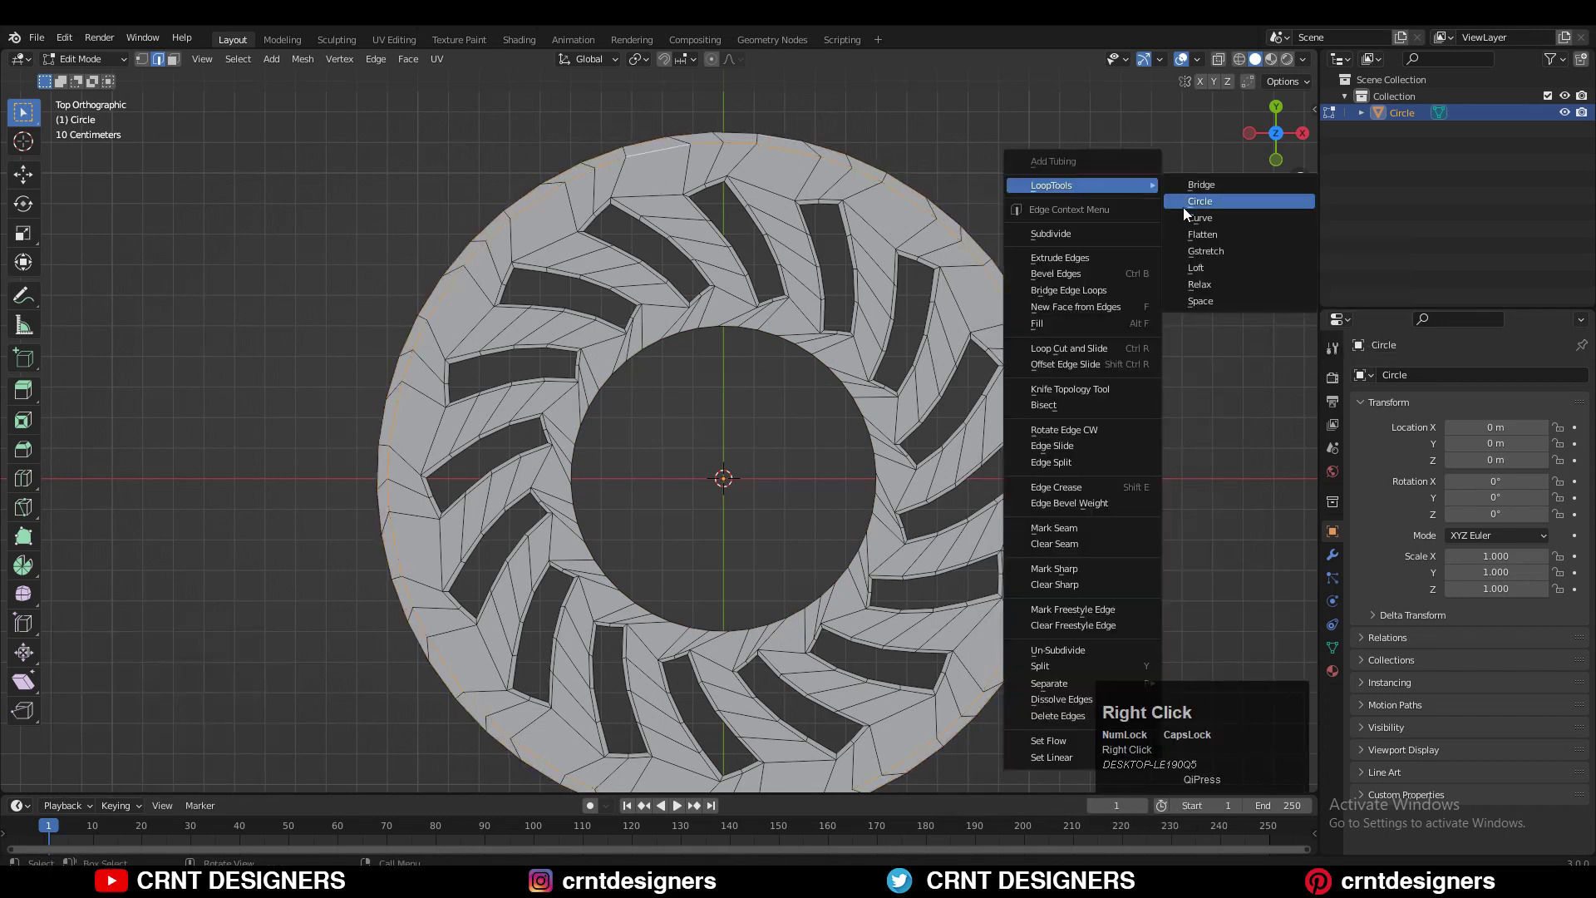
{"action": "left_click", "coordinate": [1215, 208]}
Extrude the central hole's edge loop in place and scale it inward by about 0.915 to add a narrow inner band
{"action": "middle_click_drag", "start_coordinate": [1214, 208], "coordinate": [1153, 296], "text": "ctrl"}
{"action": "left_click", "coordinate": [719, 336], "text": "alt"}
{"action": "middle_click_drag", "start_coordinate": [1073, 392], "coordinate": [1004, 372], "text": "ctrl"}
{"action": "key", "text": "e"}
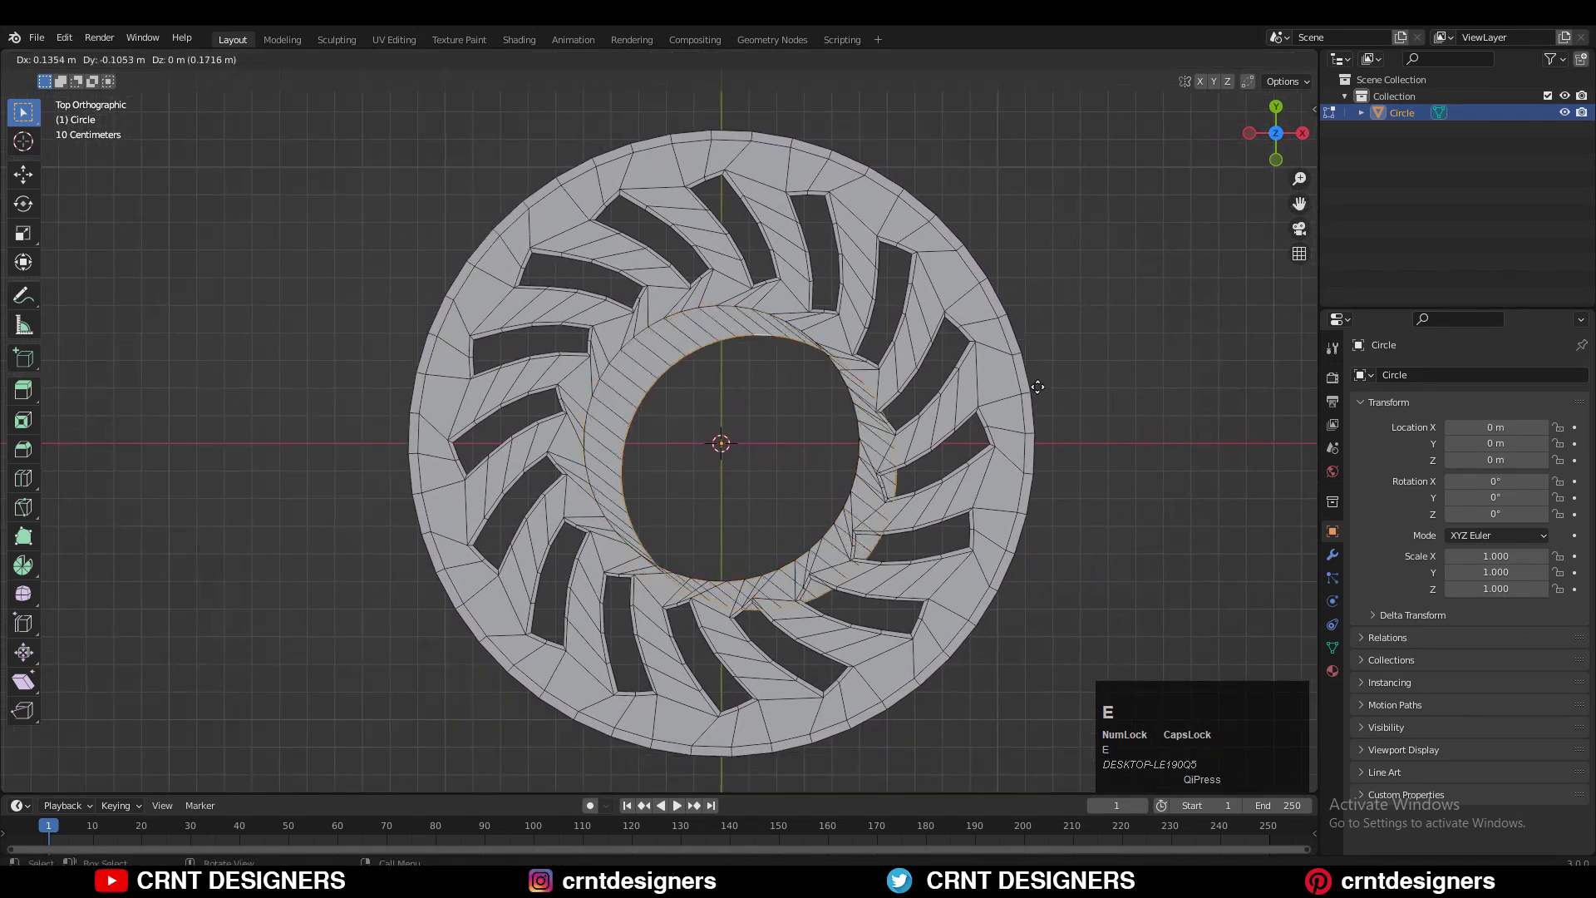
{"action": "right_click", "coordinate": [1098, 357]}
{"action": "key", "text": "s"}
{"action": "left_click", "coordinate": [1034, 366], "text": "shift"}
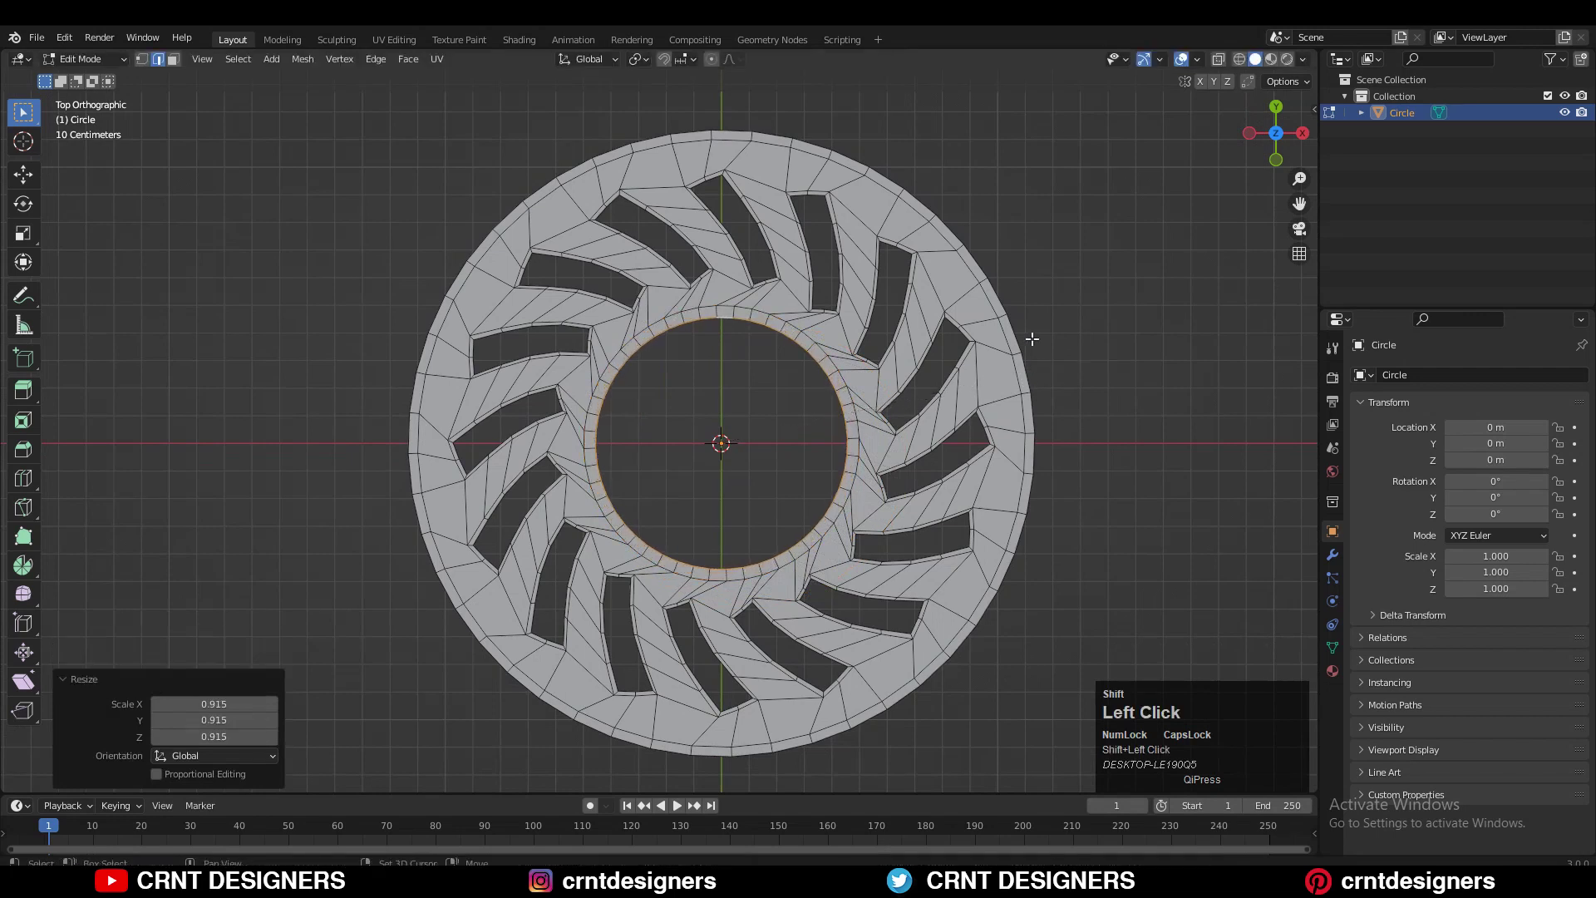
{"action": "left_click", "coordinate": [1087, 367]}
Return to Object Mode and add a Subdivision Surface modifier to the ring
{"action": "key", "text": "Tab"}
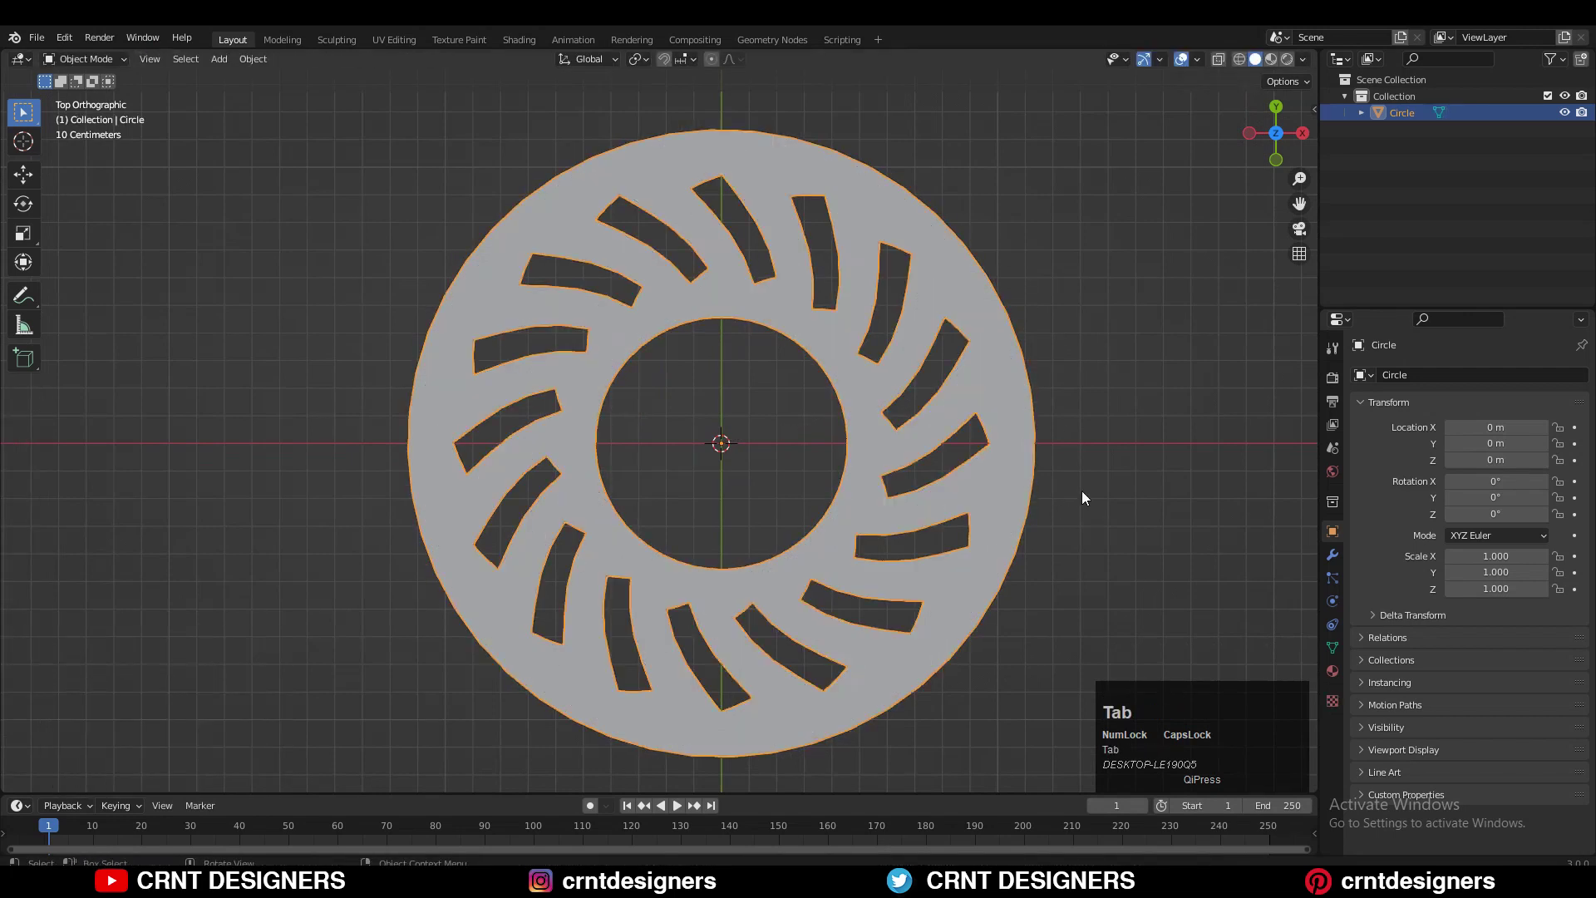
{"action": "left_click", "coordinate": [1334, 555]}
{"action": "left_click", "coordinate": [1410, 376]}
{"action": "left_click", "coordinate": [1226, 670]}
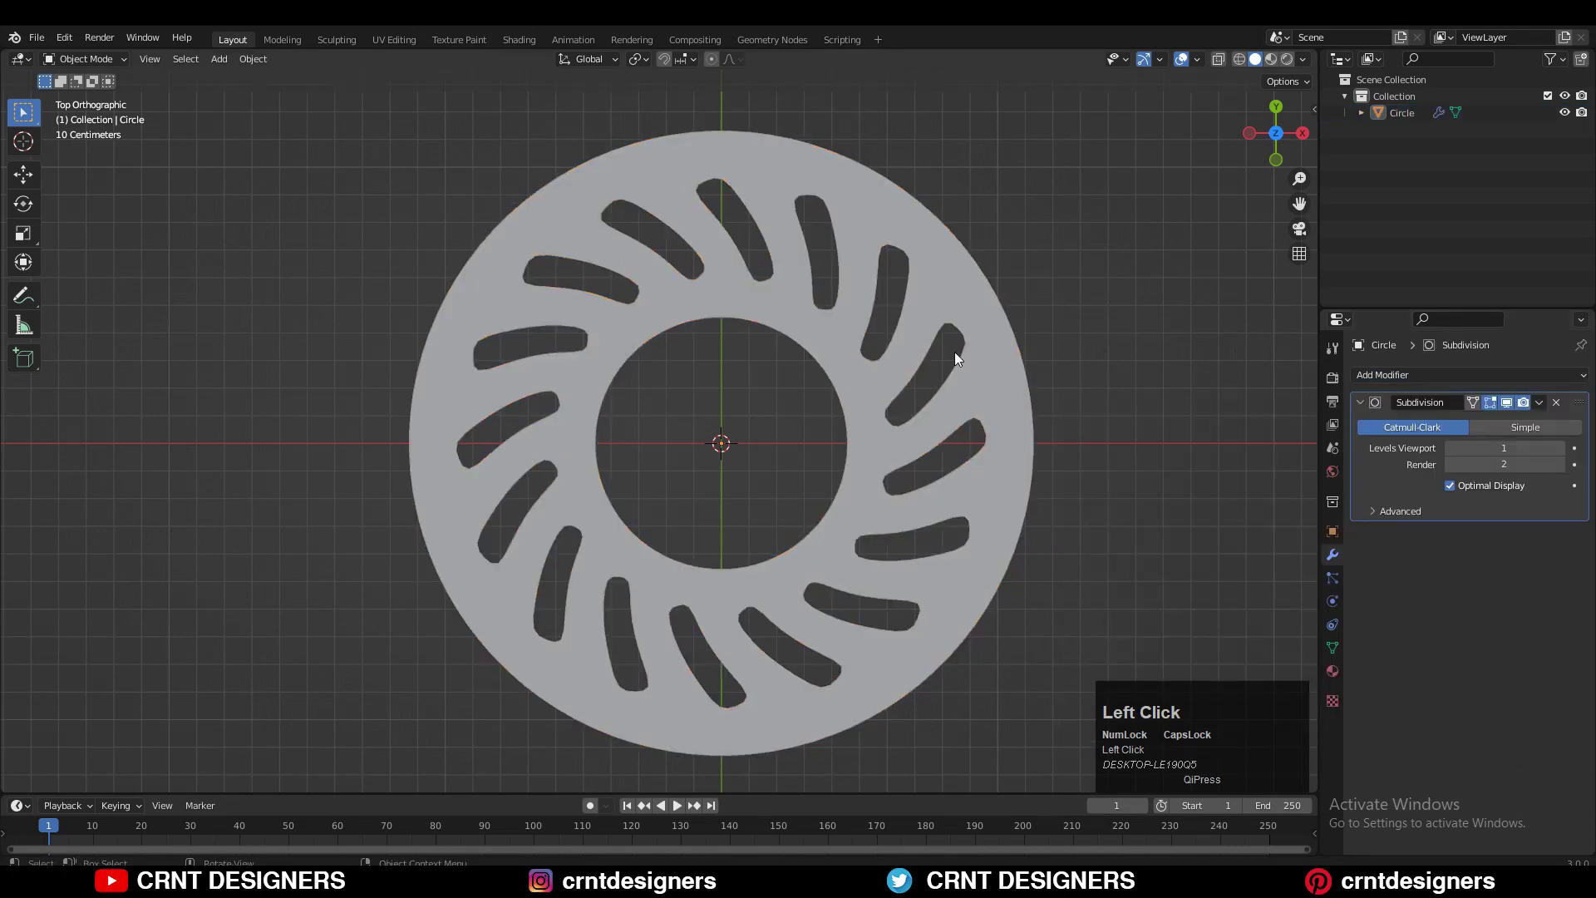
{"action": "left_click", "coordinate": [1561, 449]}
In Edit Mode, dissolve the edge loop between the central hole and the slots, and insert three evenly spaced loop cuts there
{"action": "middle_click_drag", "start_coordinate": [880, 376], "coordinate": [860, 429], "text": "shift"}
{"action": "left_click", "coordinate": [814, 307]}
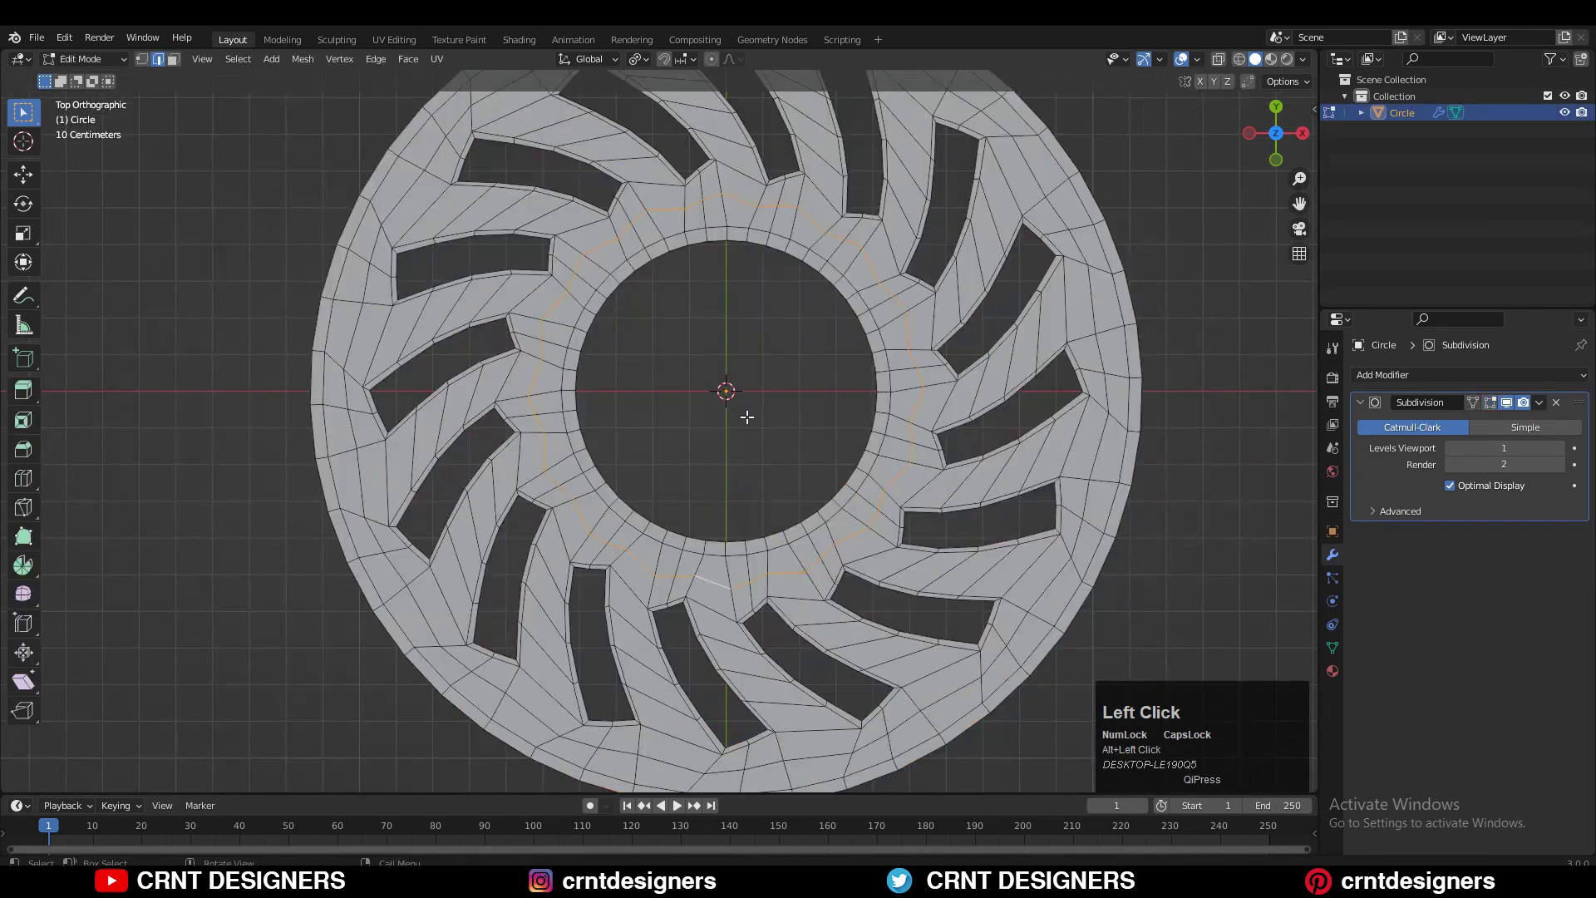
{"action": "key", "text": "ctrl+x"}
{"action": "key", "text": "ctrl+r"}
{"action": "scroll", "coordinate": [603, 287], "scroll_direction": "up", "scroll_amount": 2}
{"action": "right_click", "coordinate": [599, 279]}
Select the four-face patch near the inner end of every slot, all the way around the central hole
{"action": "middle_click_drag", "start_coordinate": [762, 359], "coordinate": [733, 616], "text": "shift"}
{"action": "scroll", "coordinate": [733, 615], "scroll_direction": "up", "scroll_amount": 2}
{"action": "key", "text": "3"}
{"action": "left_click", "coordinate": [649, 406]}
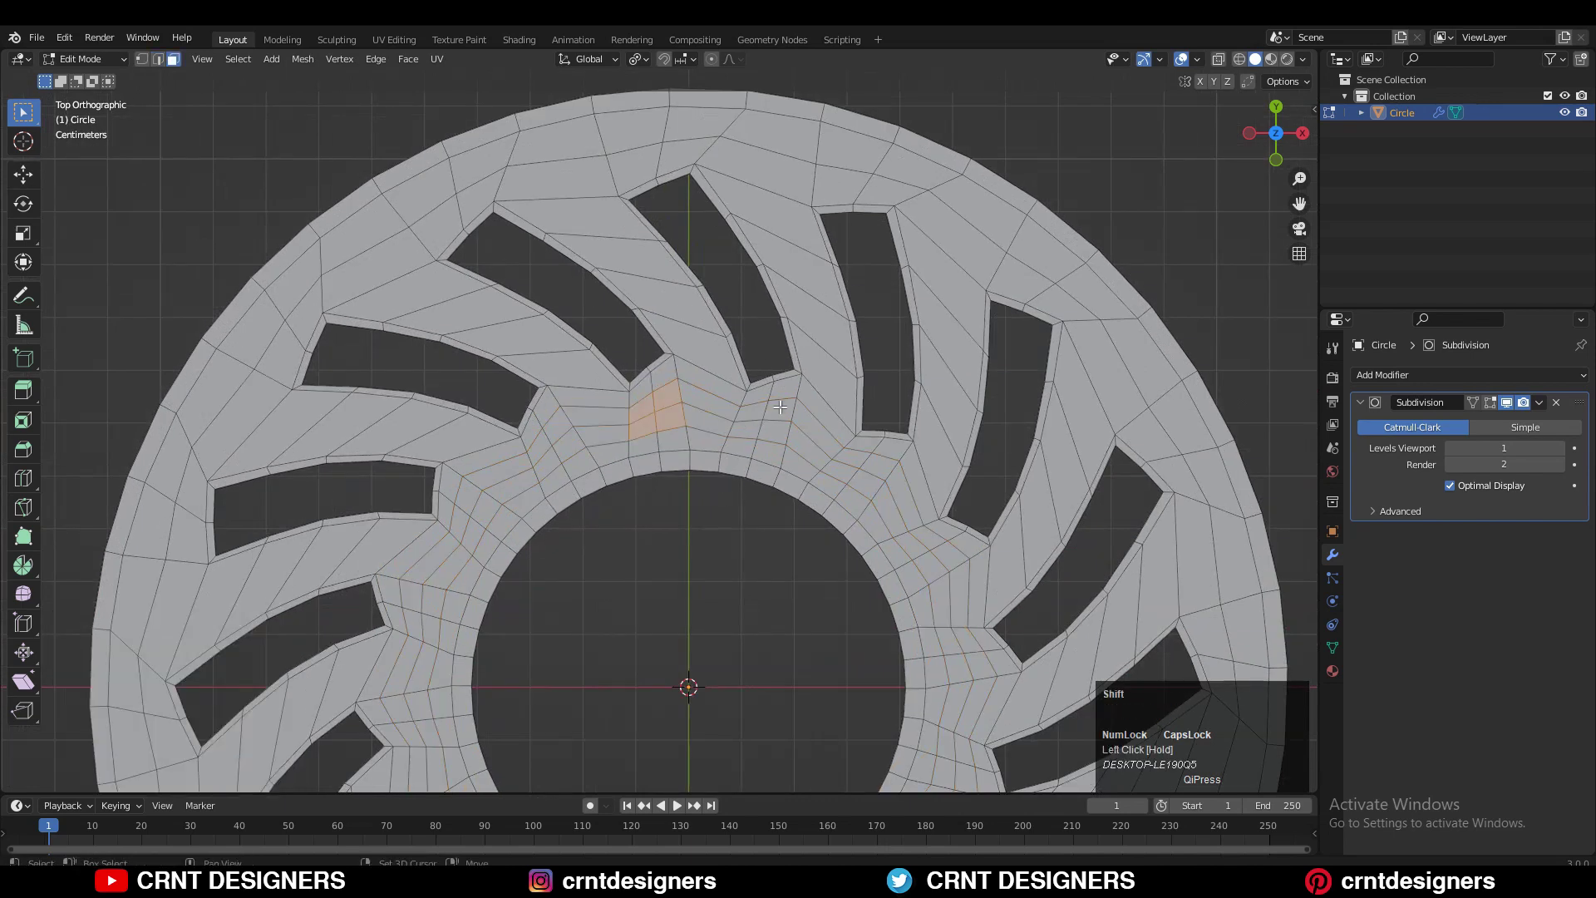
{"action": "left_click", "coordinate": [853, 466], "text": "shift"}
{"action": "left_click", "coordinate": [872, 476], "text": "shift"}
{"action": "middle_click_drag", "start_coordinate": [868, 473], "coordinate": [820, 385], "text": "shift"}
{"action": "left_click", "coordinate": [871, 461], "text": "shift"}
{"action": "left_click", "coordinate": [885, 471], "text": "shift"}
{"action": "left_click", "coordinate": [848, 483], "text": "shift"}
{"action": "left_click", "coordinate": [846, 596], "text": "shift"}
{"action": "middle_click_drag", "start_coordinate": [792, 646], "coordinate": [867, 433], "text": "shift"}
{"action": "left_click", "coordinate": [780, 542], "text": "shift"}
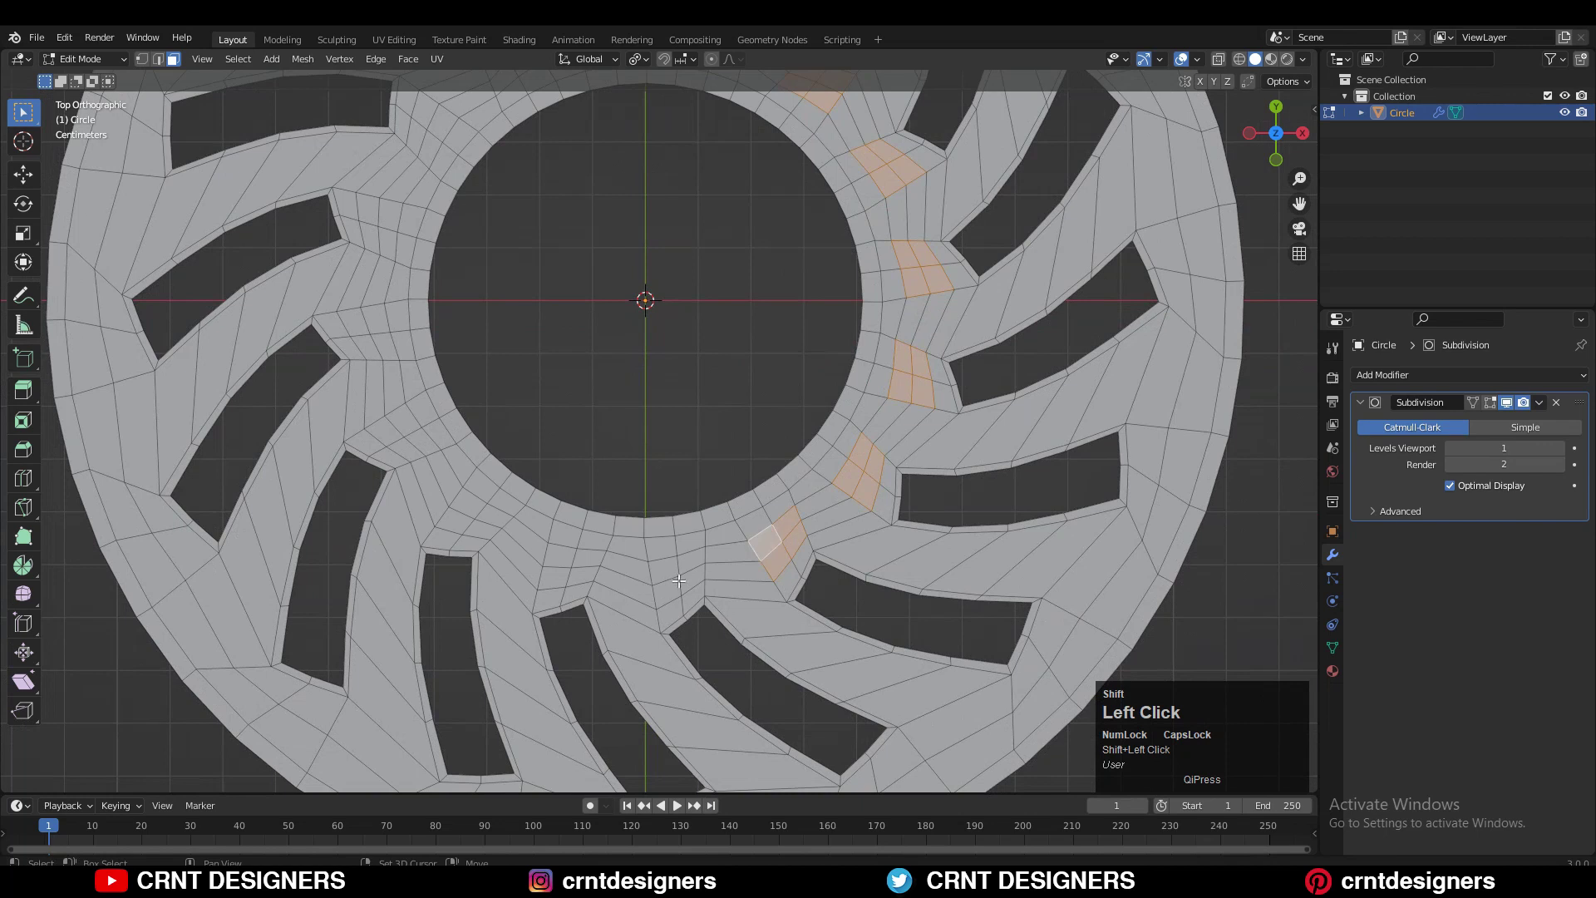
{"action": "left_click", "coordinate": [395, 445], "text": "shift"}
{"action": "middle_click_drag", "start_coordinate": [395, 445], "coordinate": [664, 606], "text": "shift"}
{"action": "left_click", "coordinate": [616, 513], "text": "shift"}
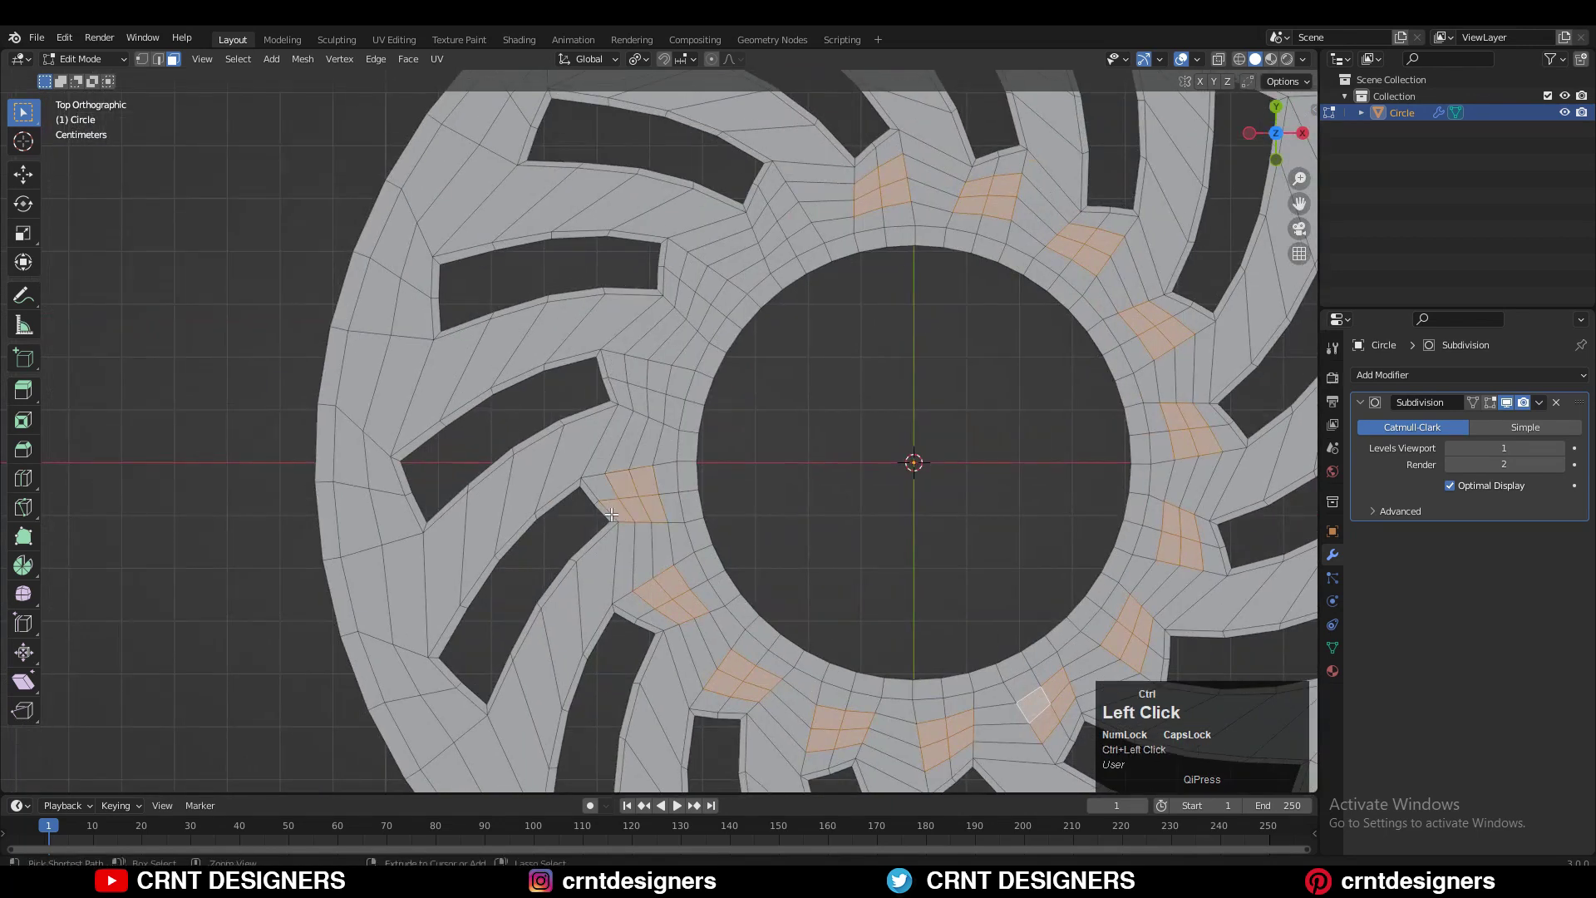
{"action": "middle_click_drag", "start_coordinate": [706, 363], "coordinate": [657, 536], "text": "shift"}
{"action": "left_click", "coordinate": [666, 469], "text": "shift"}
{"action": "left_click", "coordinate": [735, 380], "text": "shift"}
{"action": "middle_click_drag", "start_coordinate": [735, 380], "coordinate": [535, 261], "text": "shift"}
{"action": "scroll", "coordinate": [535, 261], "scroll_direction": "down", "scroll_amount": 1}
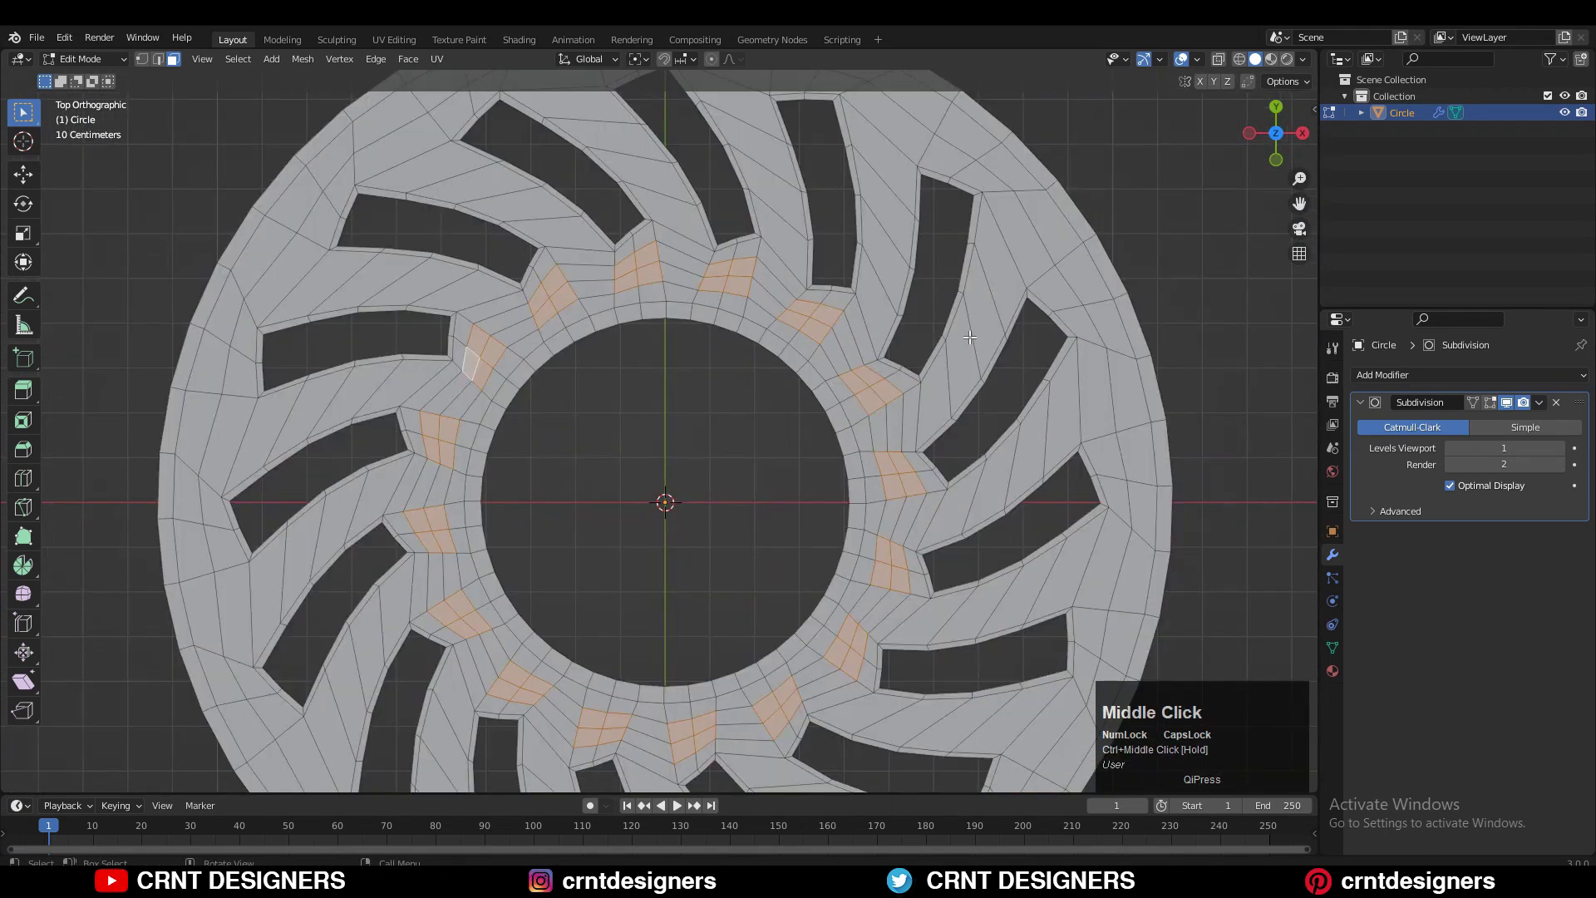
Rotate the selected face patches about 2.3° around the ring's centre, then fine-tune their rotation slightly
{"action": "key", "text": "r"}
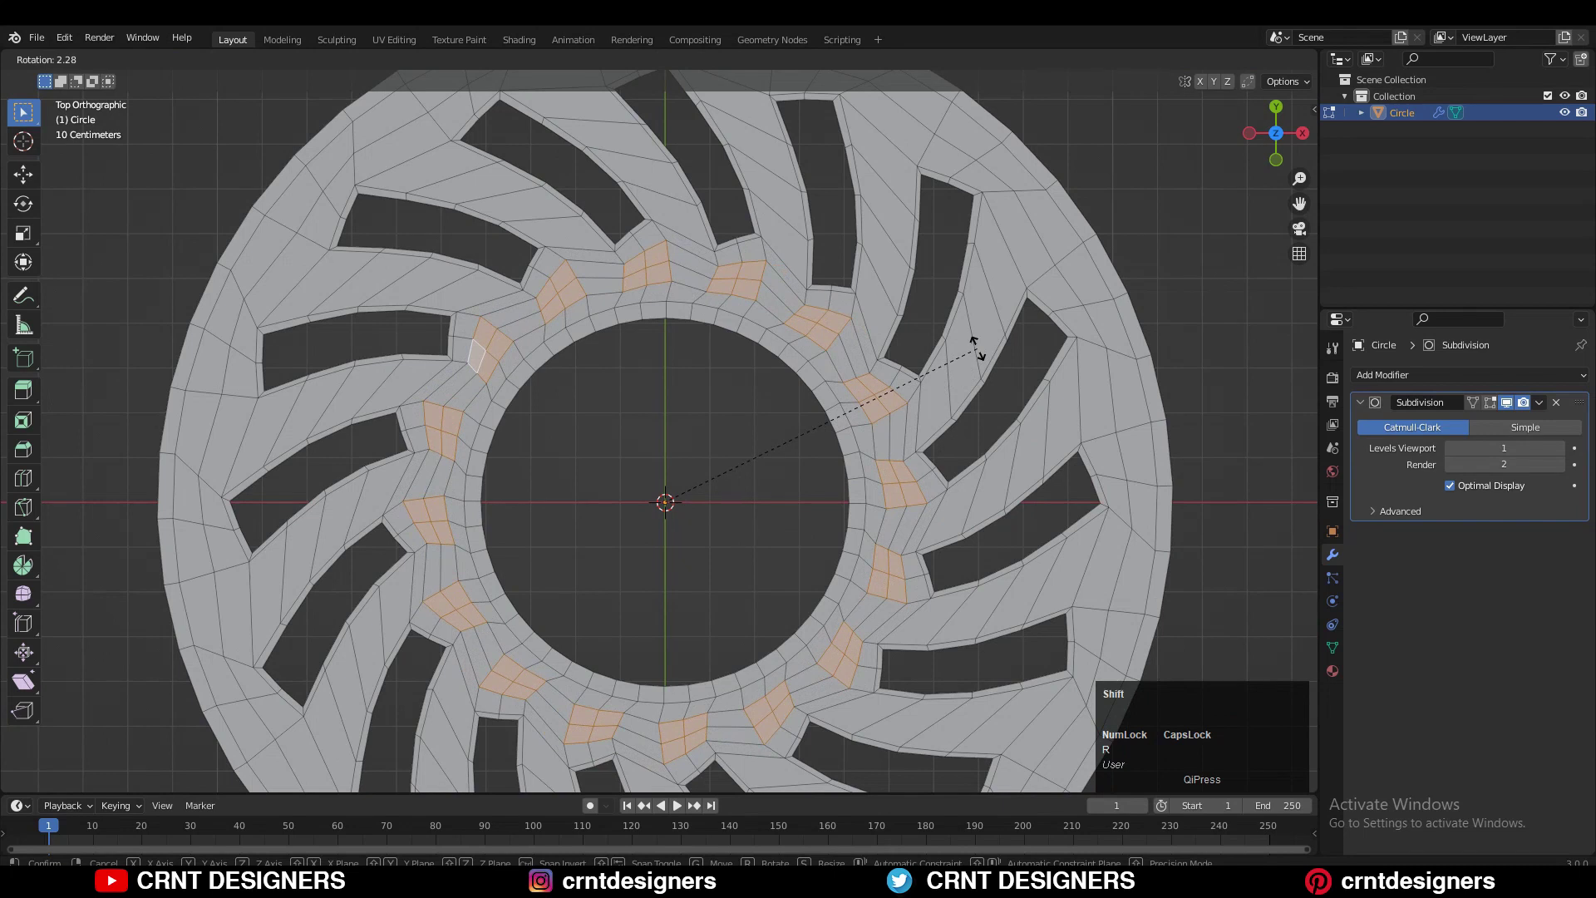
{"action": "left_click", "coordinate": [973, 348]}
{"action": "key", "text": "r"}
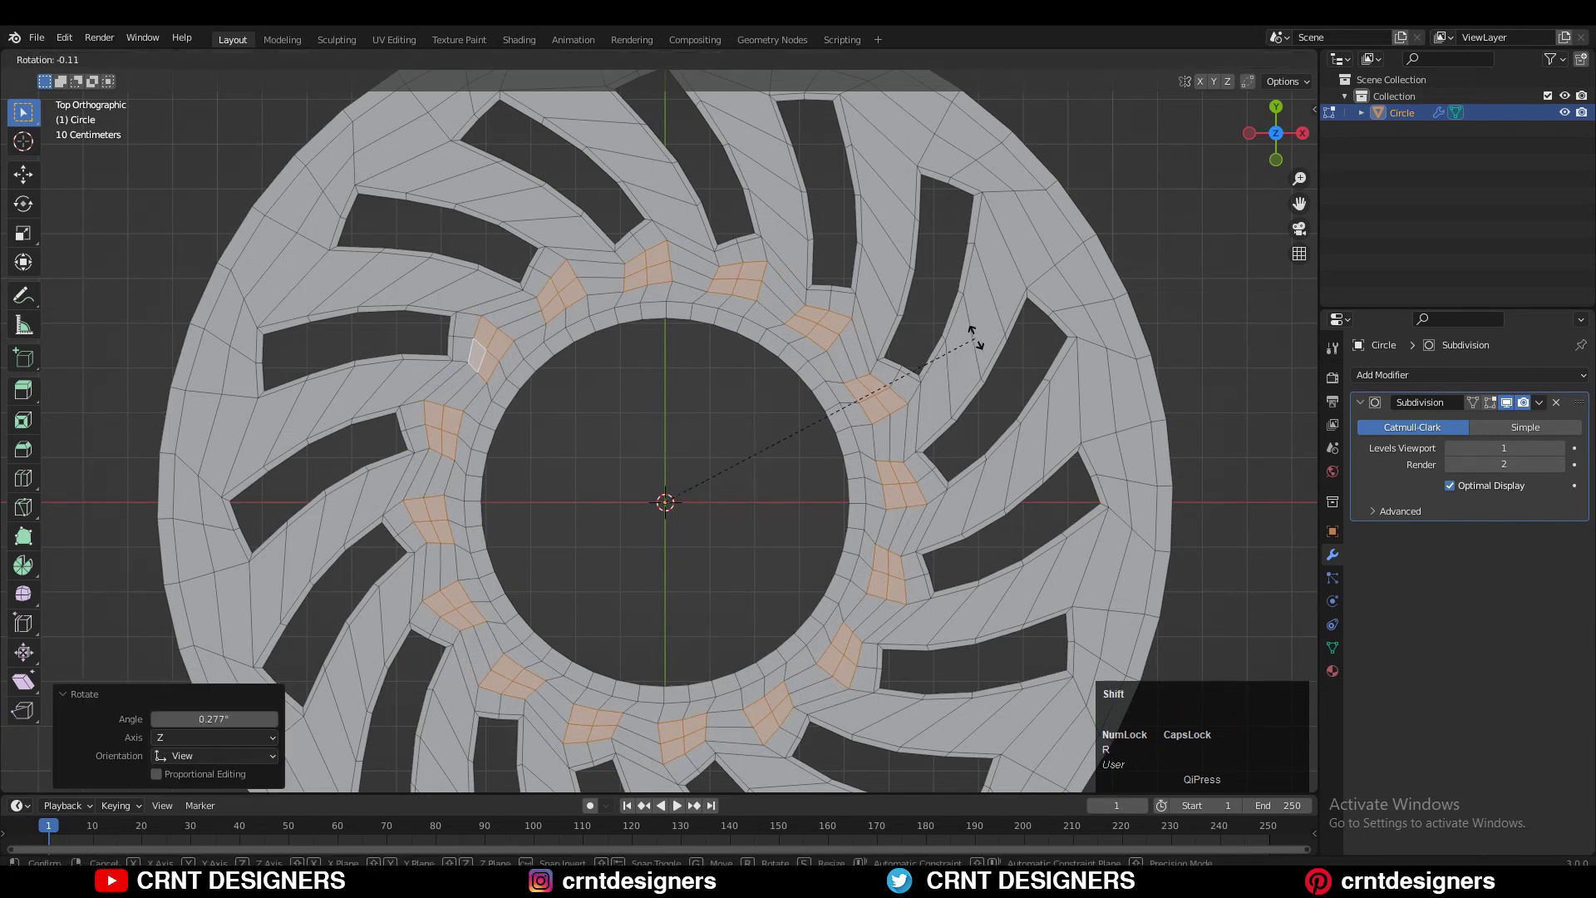
{"action": "left_click", "coordinate": [990, 309]}
Inset the selected face patches by about 0.0137 m and turn each one into a circle with LoopTools
{"action": "middle_click_drag", "start_coordinate": [1002, 395], "coordinate": [978, 414], "text": "shift"}
{"action": "key", "text": "i"}
{"action": "left_click", "coordinate": [969, 413]}
{"action": "right_click", "coordinate": [965, 371]}
{"action": "mouse_move", "coordinate": [965, 372]}
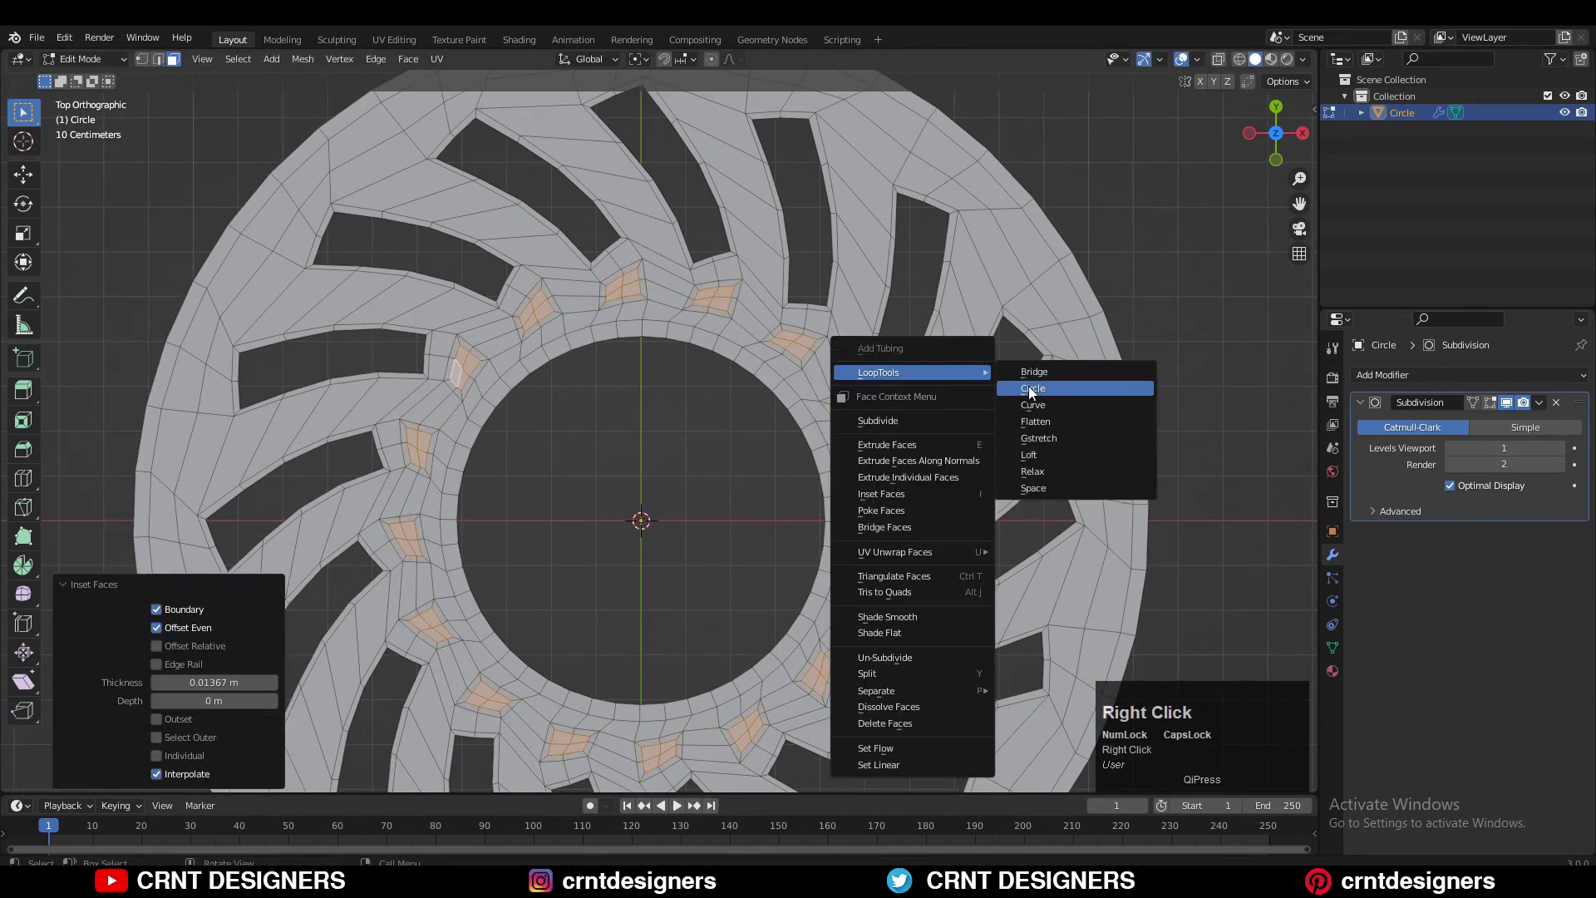
{"action": "left_click", "coordinate": [1025, 387]}
Set the pivot point to Individual Origins and scale the circular patches to 0.7
{"action": "key", "text": "s"}
{"action": "right_click", "coordinate": [988, 377]}
{"action": "left_click", "coordinate": [639, 59]}
{"action": "left_click", "coordinate": [667, 114]}
{"action": "key", "text": "s"}
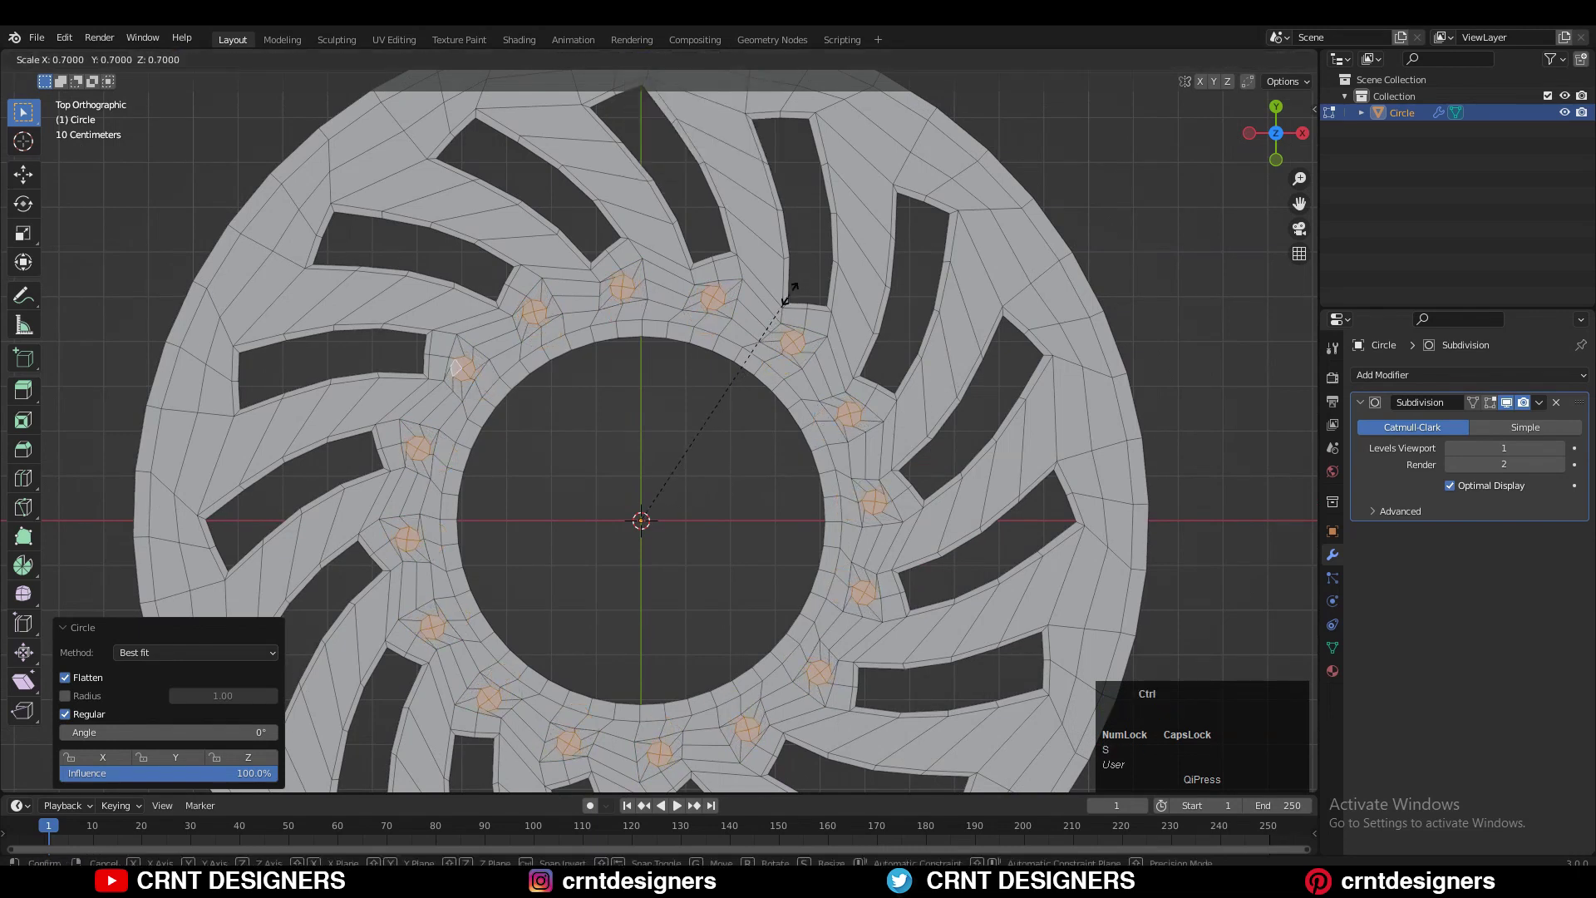
{"action": "left_click", "coordinate": [786, 301]}
Rotate each circular patch around its own origin to align it with the surrounding edges, and adjust their scale
{"action": "key", "text": "r"}
{"action": "left_click", "coordinate": [910, 349]}
{"action": "middle_click_drag", "start_coordinate": [914, 349], "coordinate": [915, 463], "text": "shift"}
{"action": "key", "text": "s"}
{"action": "left_click", "coordinate": [998, 332]}
Inset the circular patches slightly and delete their inner faces to cut a small round hole beside each slot
{"action": "key", "text": "i"}
{"action": "left_click", "coordinate": [977, 334]}
{"action": "scroll", "coordinate": [865, 342], "scroll_direction": "up", "scroll_amount": 3}
{"action": "scroll", "coordinate": [865, 343], "scroll_direction": "up", "scroll_amount": 1}
{"action": "key", "text": "x"}
{"action": "left_click", "coordinate": [923, 453]}
{"action": "scroll", "coordinate": [949, 366], "scroll_direction": "down", "scroll_amount": 6}
{"action": "key", "text": "Tab"}
{"action": "middle_click_drag", "start_coordinate": [798, 413], "coordinate": [837, 272], "text": "shift"}
{"action": "key", "text": "Tab"}
{"action": "left_click", "coordinate": [745, 304], "text": "alt"}
{"action": "middle_click_drag", "start_coordinate": [746, 303], "coordinate": [720, 391], "text": "shift"}
{"action": "key", "text": "r"}
{"action": "right_click", "coordinate": [844, 322]}
Adjust the spacing of the edge loops bordering the central hole with edge slides and a slight scale
{"action": "scroll", "coordinate": [691, 356], "scroll_direction": "up", "scroll_amount": 2}
{"action": "key", "text": "3"}
{"action": "key", "text": "2"}
{"action": "left_click", "coordinate": [725, 387], "text": "alt"}
{"action": "key", "text": "g"}
{"action": "key", "text": "g"}
{"action": "left_click", "coordinate": [739, 379]}
{"action": "left_click", "coordinate": [737, 378], "text": "alt"}
{"action": "key", "text": "s"}
{"action": "left_click", "coordinate": [849, 320]}
{"action": "left_click", "coordinate": [744, 391], "text": "alt"}
{"action": "key", "text": "g"}
{"action": "key", "text": "g"}
{"action": "left_click", "coordinate": [798, 341]}
Select the whole ring mesh and extrude it 0.05 m along its normal to give it thickness
{"action": "key", "text": "Tab"}
{"action": "middle_click_drag", "start_coordinate": [711, 427], "coordinate": [698, 335]}
{"action": "key", "text": "Tab"}
{"action": "key", "text": "a"}
{"action": "scroll", "coordinate": [699, 335], "scroll_direction": "up", "scroll_amount": 3}
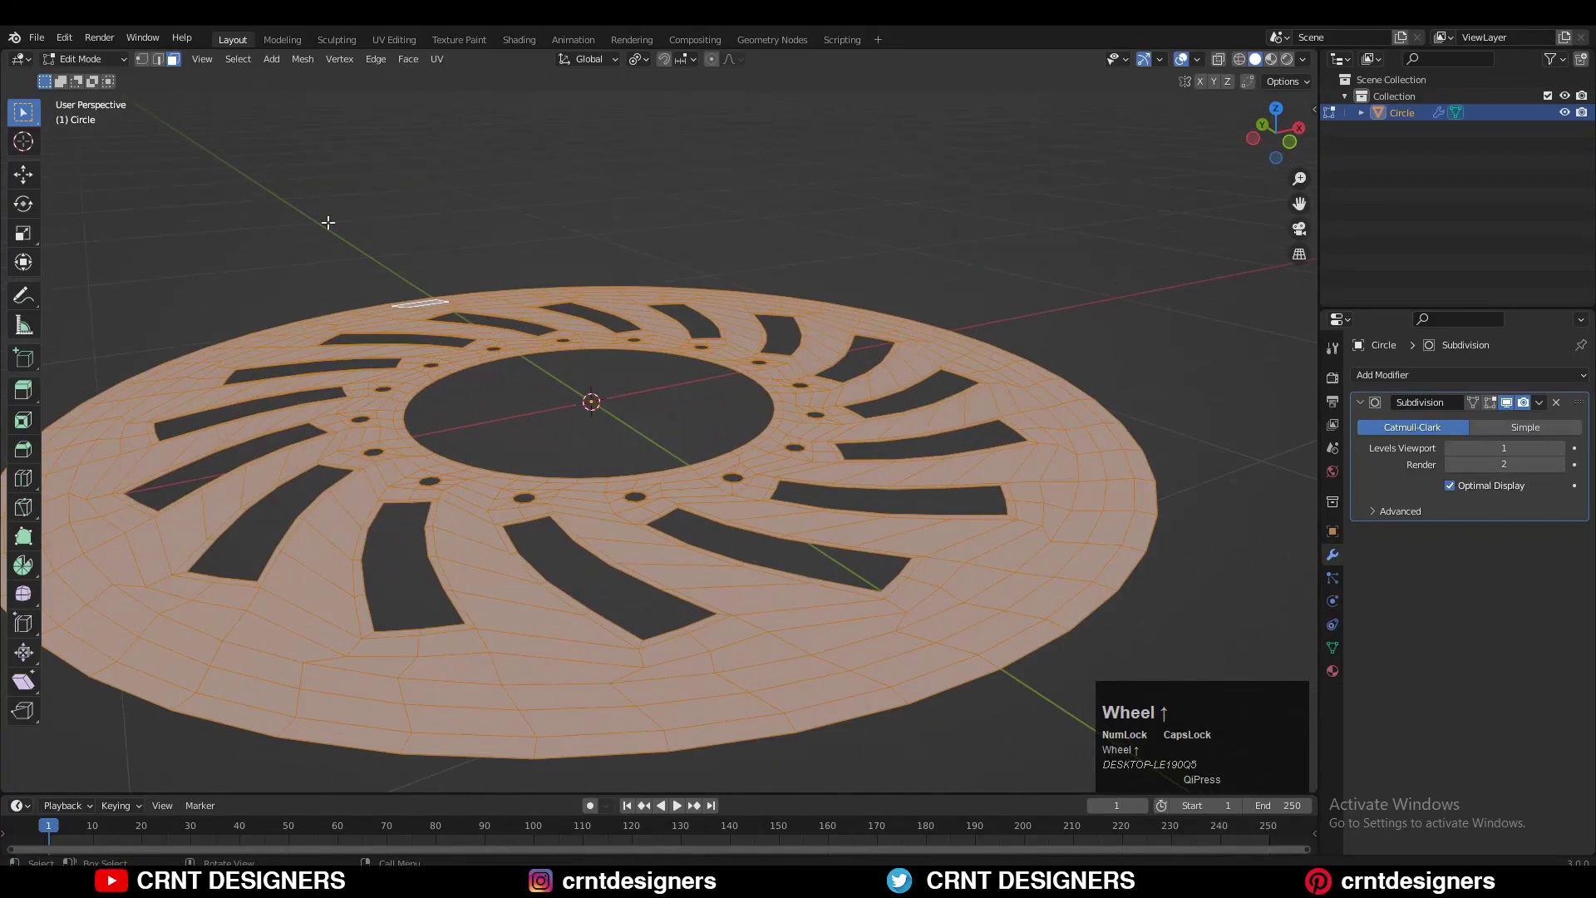
{"action": "left_click", "coordinate": [23, 173]}
{"action": "left_click", "coordinate": [1290, 141]}
{"action": "key", "text": "e"}
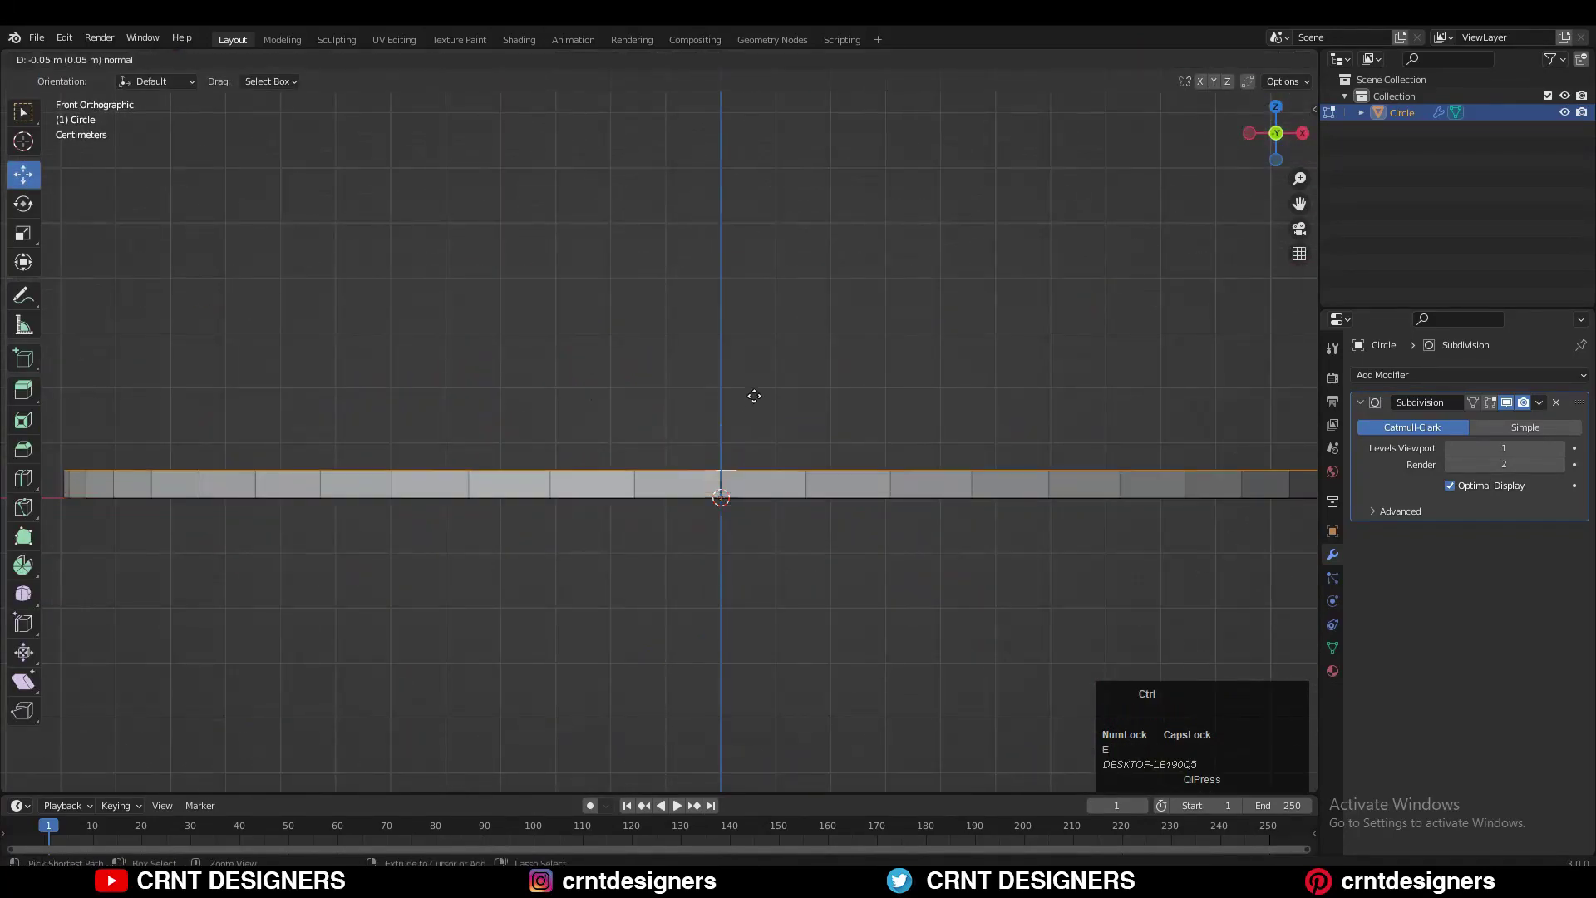
{"action": "left_click", "coordinate": [755, 404]}
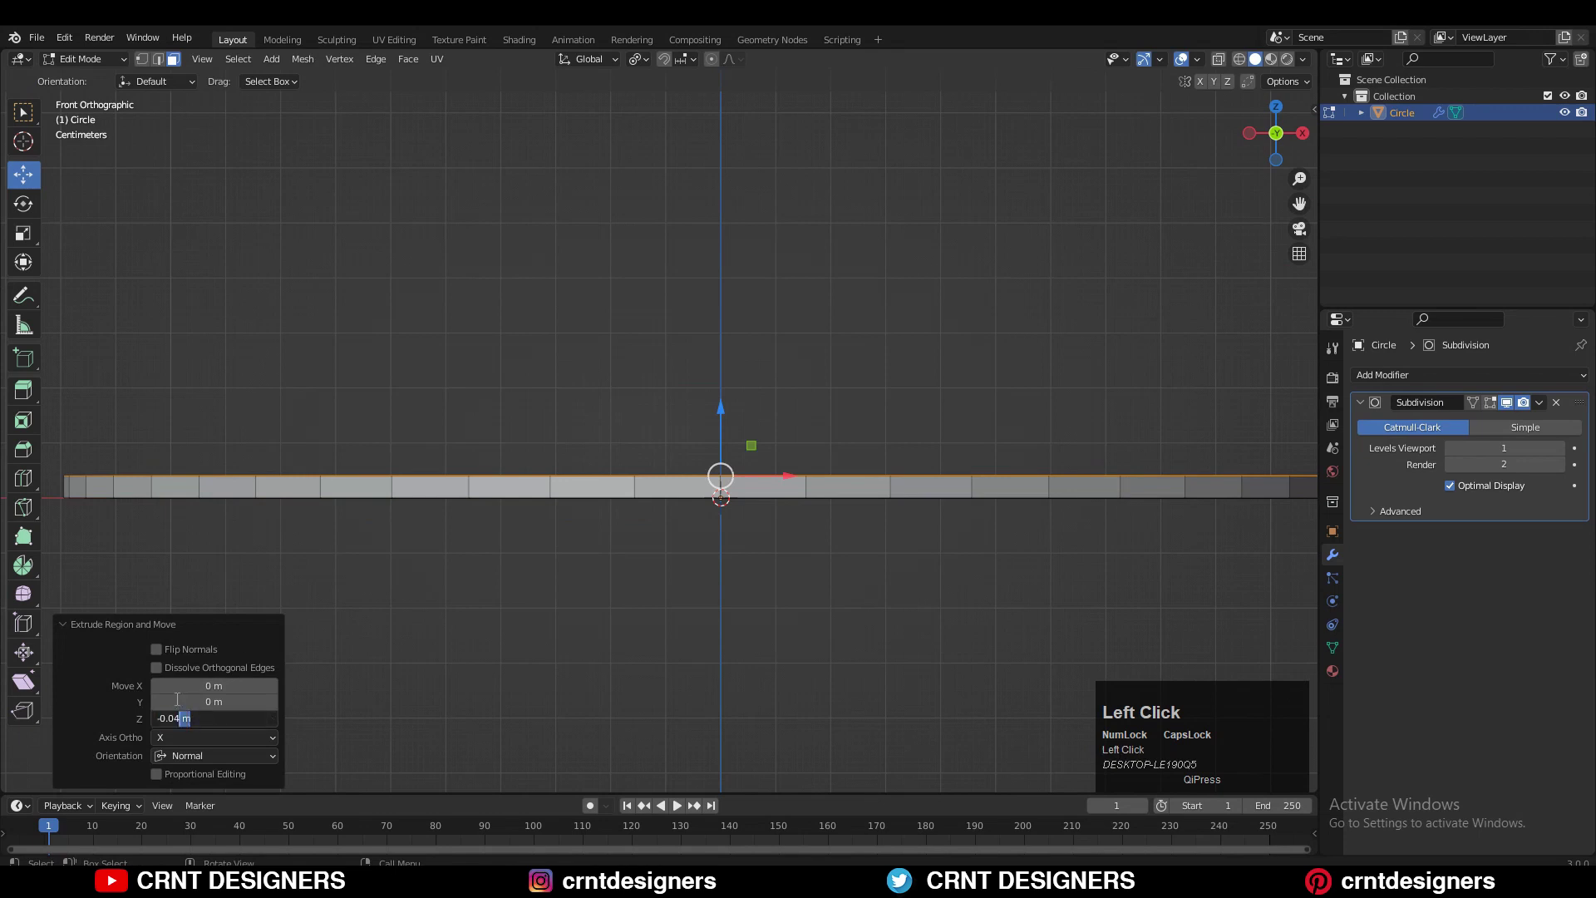
{"action": "type", "text": "5"}
{"action": "left_click", "coordinate": [132, 706]}
Examine the thickened, subdivided ring in Object Mode from several distances
{"action": "middle_click_drag", "start_coordinate": [649, 308], "coordinate": [540, 507]}
{"action": "key", "text": "Tab"}
{"action": "scroll", "coordinate": [805, 352], "scroll_direction": "down", "scroll_amount": 6}
{"action": "scroll", "coordinate": [715, 478], "scroll_direction": "up", "scroll_amount": 4}
{"action": "scroll", "coordinate": [732, 527], "scroll_direction": "up", "scroll_amount": 5}
{"action": "key", "text": "Tab"}
Move the extruded top faces by -0.025 m in Z to make the ring thinner
{"action": "middle_click_drag", "start_coordinate": [761, 500], "coordinate": [919, 311]}
{"action": "scroll", "coordinate": [919, 312], "scroll_direction": "down", "scroll_amount": 4}
{"action": "left_click", "coordinate": [1279, 134]}
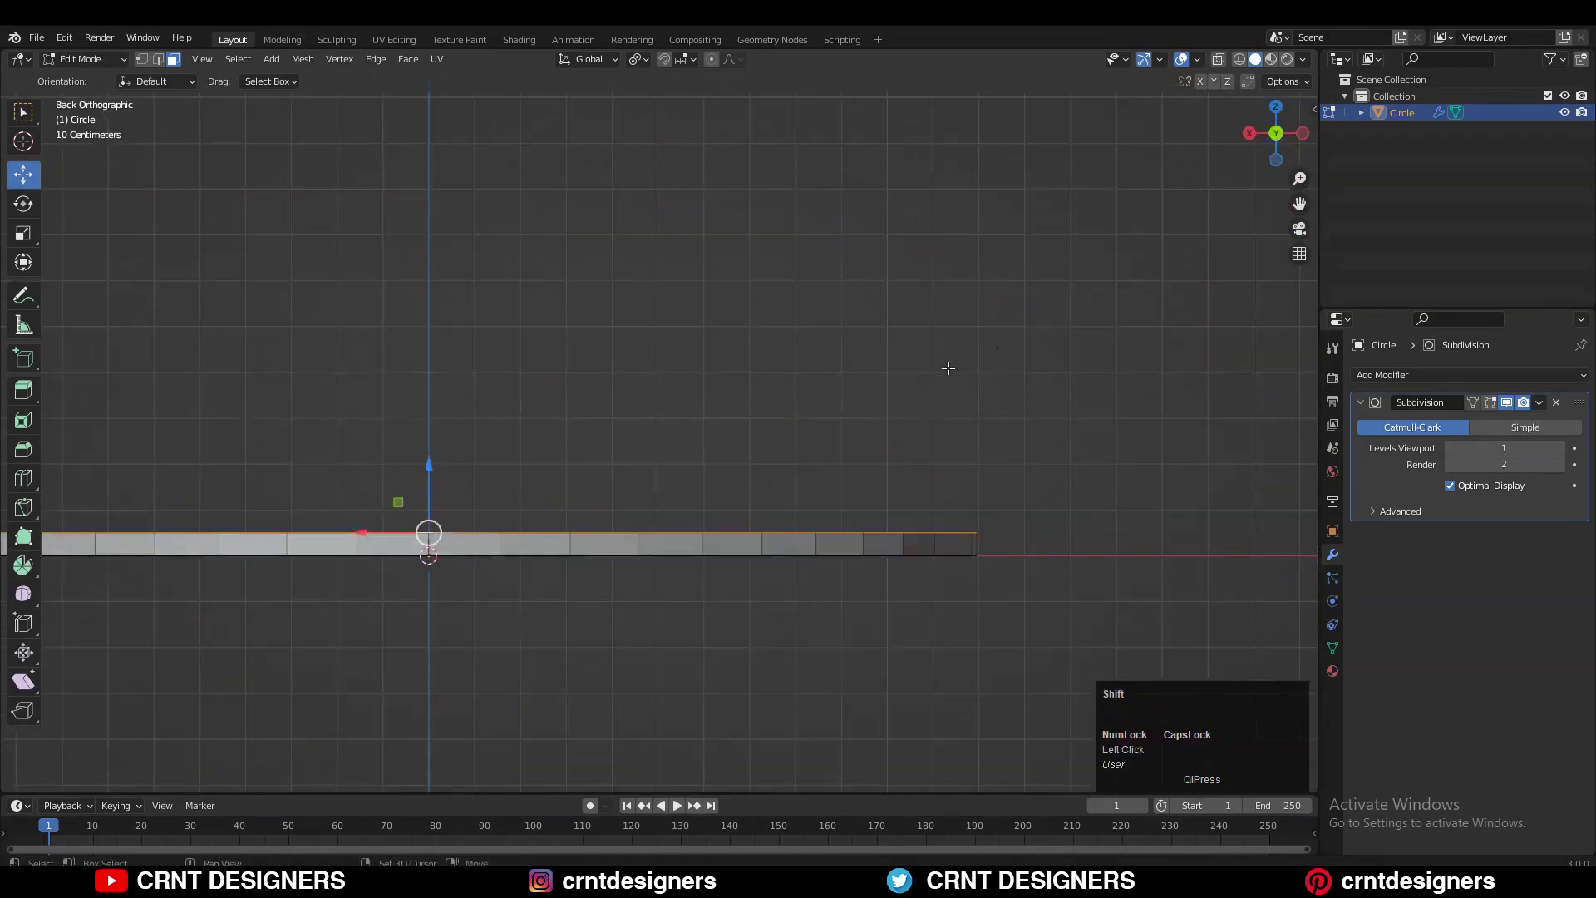
{"action": "middle_click_drag", "start_coordinate": [483, 477], "coordinate": [743, 424], "text": "shift"}
{"action": "left_click_drag", "start_coordinate": [687, 412], "coordinate": [688, 428]}
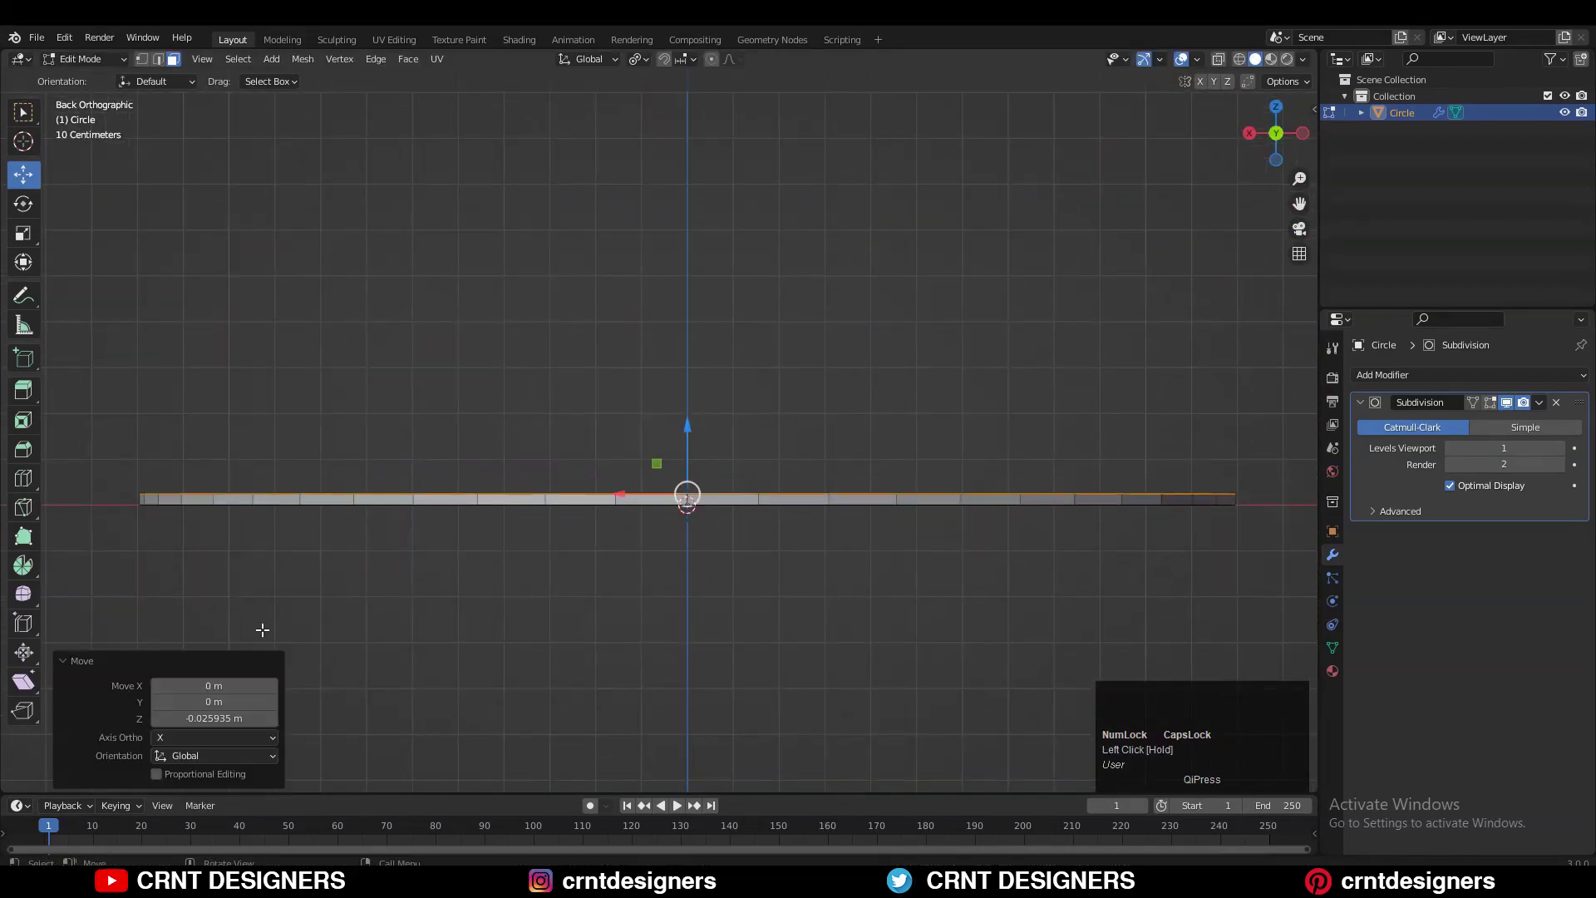
{"action": "key", "text": "BackSpace"}
{"action": "left_click", "coordinate": [520, 428]}
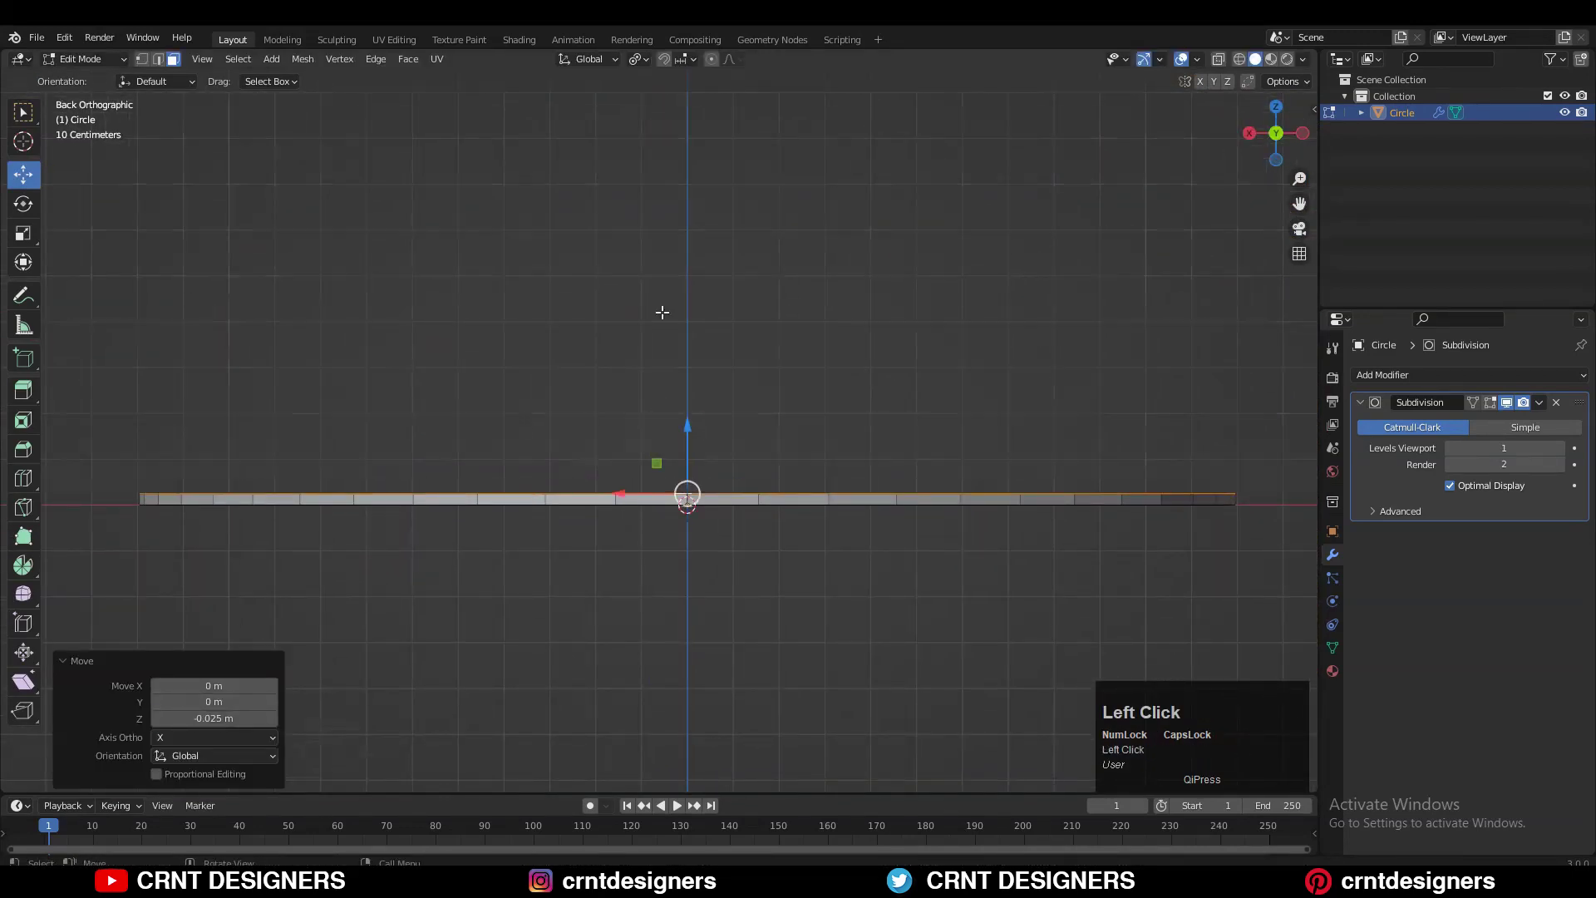
Select the inner wall face loops of the slots all around the ring and inset them to add supporting edges
{"action": "middle_click_drag", "start_coordinate": [611, 400], "coordinate": [641, 521]}
{"action": "left_click", "coordinate": [643, 519]}
{"action": "middle_click_drag", "start_coordinate": [724, 391], "coordinate": [783, 232], "text": "shift"}
{"action": "left_click", "coordinate": [702, 345], "text": "alt+shift"}
{"action": "left_click", "coordinate": [895, 261], "text": "alt+shift"}
{"action": "middle_click_drag", "start_coordinate": [632, 432], "coordinate": [599, 499]}
{"action": "scroll", "coordinate": [1257, 435], "scroll_direction": "down", "scroll_amount": 5}
{"action": "middle_click_drag", "start_coordinate": [1258, 435], "coordinate": [649, 640]}
{"action": "scroll", "coordinate": [799, 532], "scroll_direction": "up", "scroll_amount": 5}
{"action": "left_click", "coordinate": [844, 653], "text": "alt+shift"}
{"action": "left_click", "coordinate": [919, 561], "text": "alt+shift"}
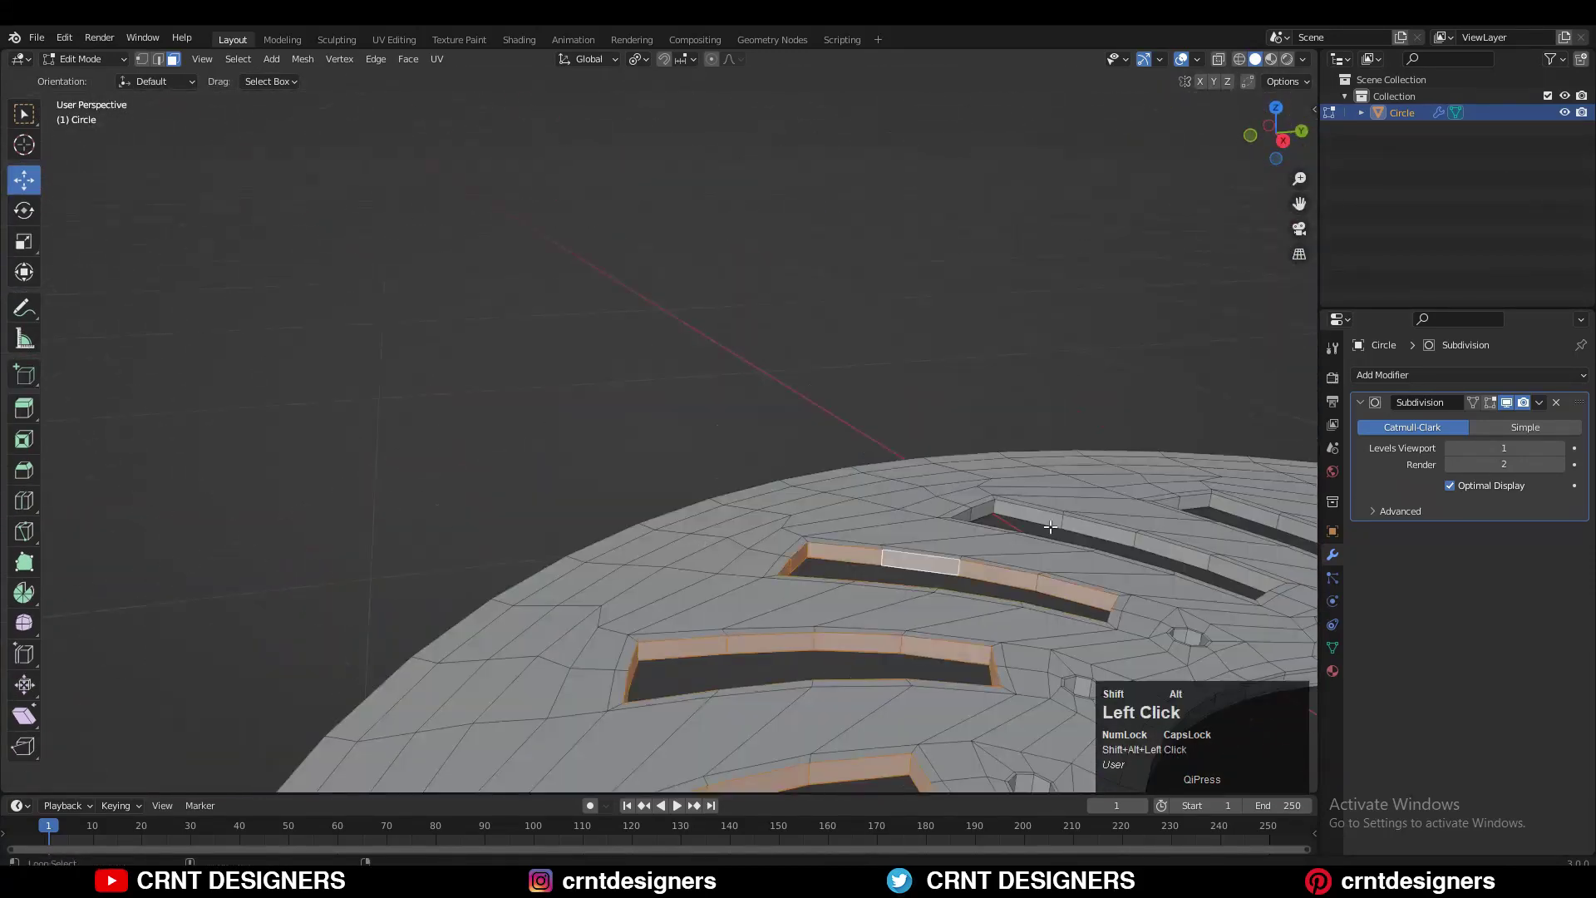
{"action": "middle_click_drag", "start_coordinate": [920, 562], "coordinate": [249, 446]}
{"action": "left_click", "coordinate": [503, 547], "text": "alt+shift"}
{"action": "left_click", "coordinate": [689, 518], "text": "alt+shift"}
{"action": "scroll", "coordinate": [870, 666], "scroll_direction": "down", "scroll_amount": 5}
{"action": "middle_click_drag", "start_coordinate": [1262, 562], "coordinate": [1101, 421]}
{"action": "scroll", "coordinate": [870, 666], "scroll_direction": "up", "scroll_amount": 6}
{"action": "key", "text": "i"}
Select the inner wall face loops of all the small round holes and inset them slightly
{"action": "middle_click_drag", "start_coordinate": [1018, 507], "coordinate": [588, 457]}
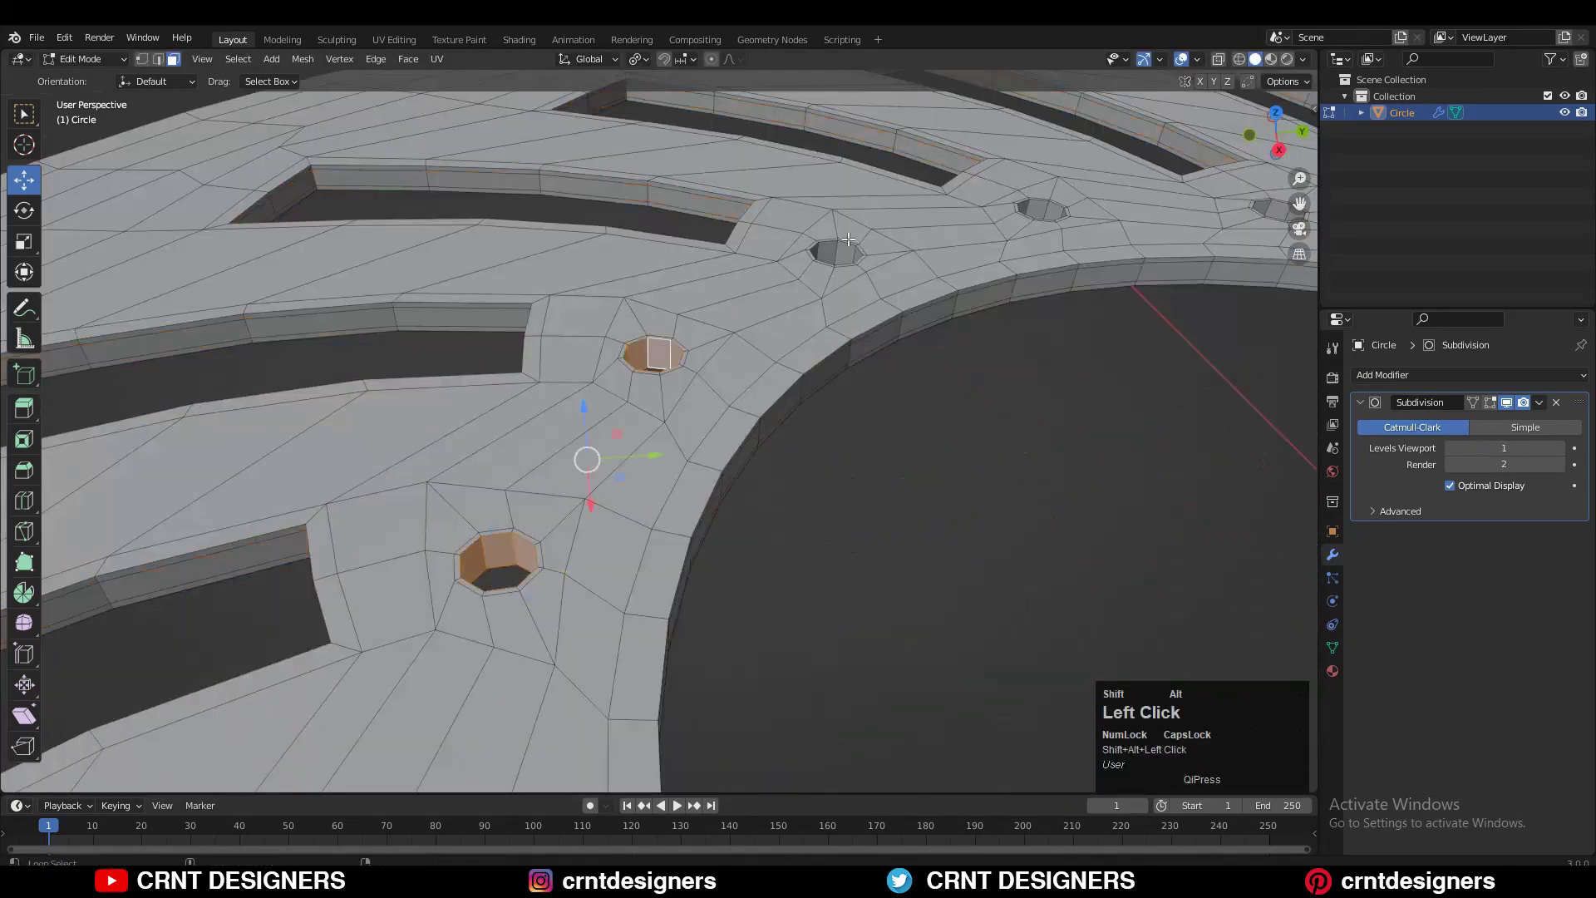
{"action": "scroll", "coordinate": [738, 496], "scroll_direction": "up", "scroll_amount": 2}
{"action": "middle_click_drag", "start_coordinate": [1229, 467], "coordinate": [751, 393]}
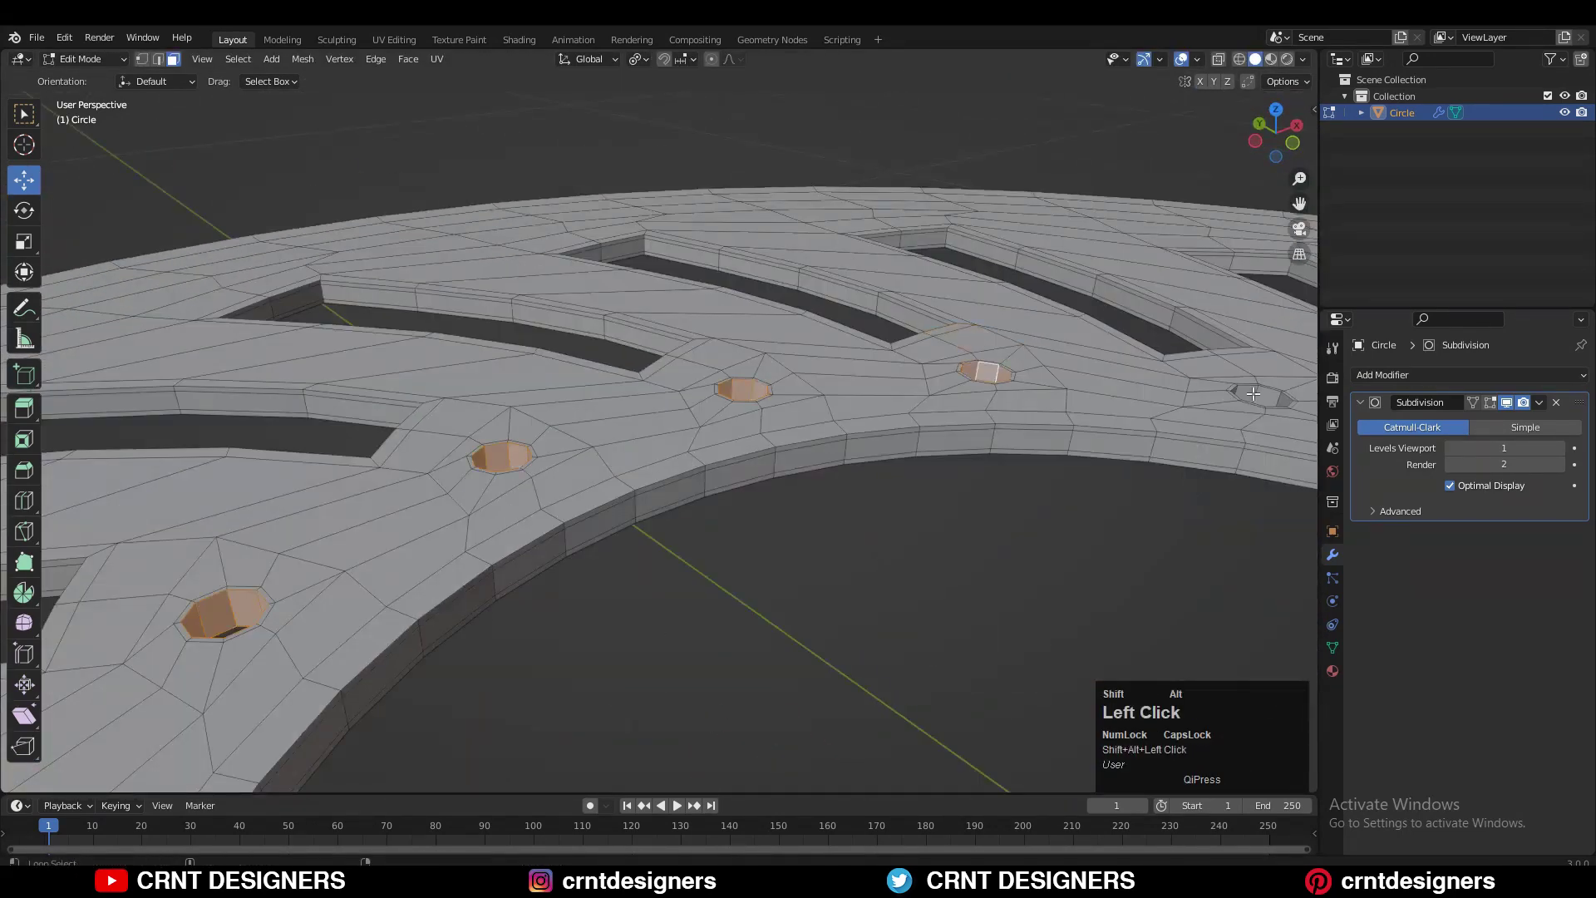
{"action": "middle_click_drag", "start_coordinate": [1219, 383], "coordinate": [840, 366]}
{"action": "middle_click_drag", "start_coordinate": [840, 366], "coordinate": [799, 532], "text": "shift"}
{"action": "left_click", "coordinate": [717, 565], "text": "alt+shift"}
{"action": "left_click", "coordinate": [1208, 501], "text": "alt+shift"}
{"action": "scroll", "coordinate": [1081, 482], "scroll_direction": "down", "scroll_amount": 4}
{"action": "middle_click_drag", "start_coordinate": [1081, 482], "coordinate": [748, 499]}
{"action": "scroll", "coordinate": [748, 499], "scroll_direction": "up", "scroll_amount": 4}
{"action": "left_click", "coordinate": [665, 537], "text": "alt+shift"}
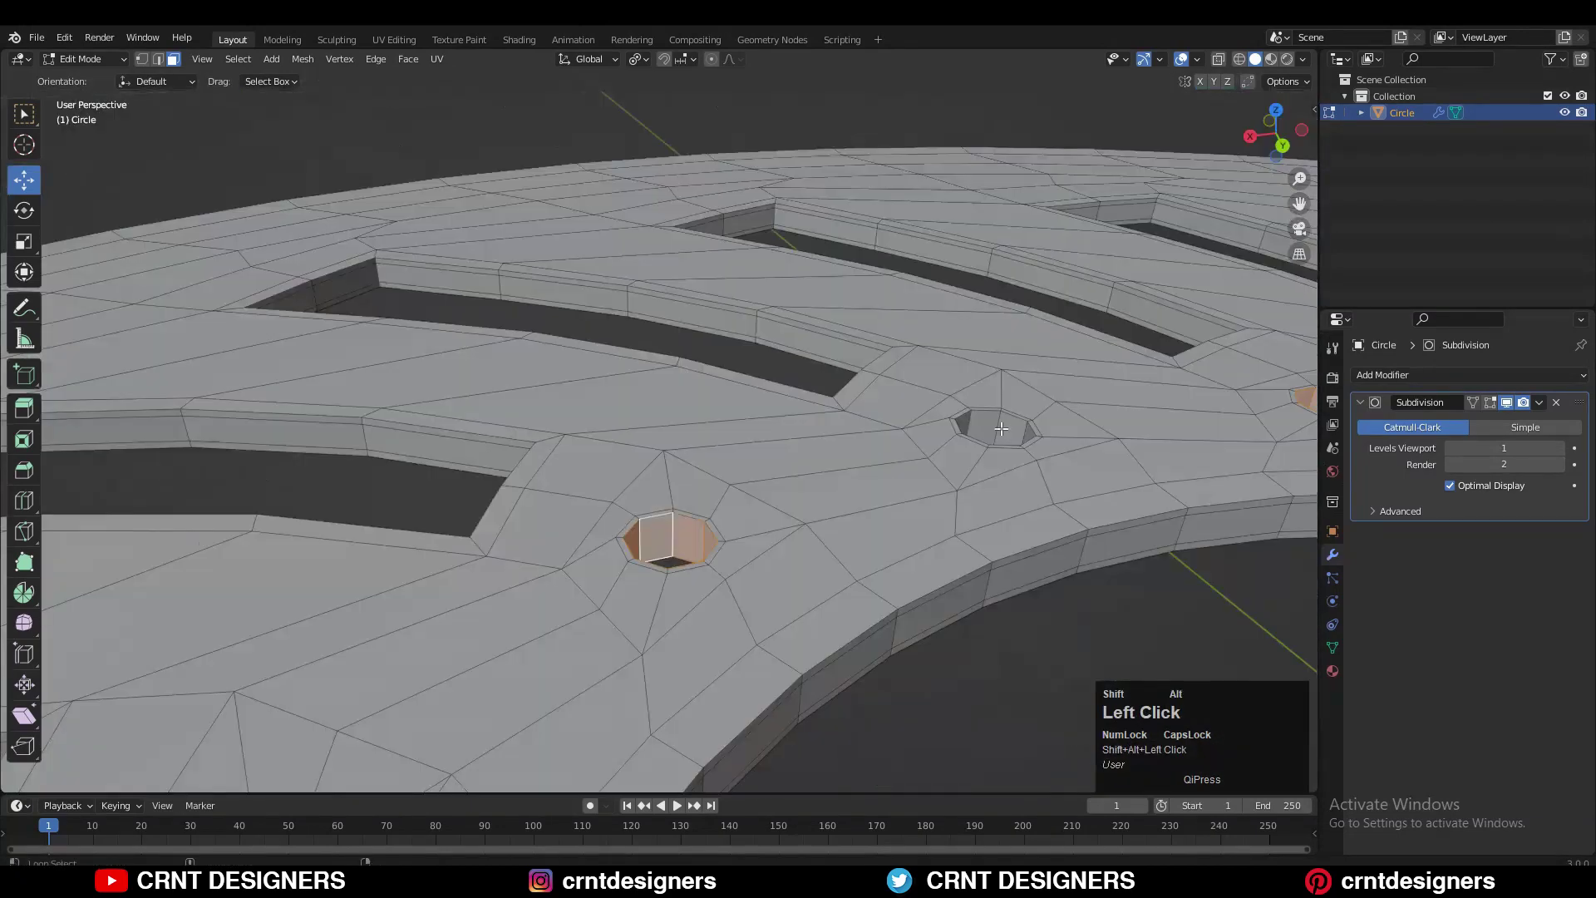
{"action": "left_click", "coordinate": [1007, 436], "text": "alt+shift"}
{"action": "scroll", "coordinate": [1007, 435], "scroll_direction": "down", "scroll_amount": 5}
{"action": "key", "text": "i"}
{"action": "middle_click_drag", "start_coordinate": [998, 466], "coordinate": [795, 566]}
{"action": "left_click", "coordinate": [832, 466]}
Return to Object Mode, set the Subdivision viewport level to 3, and inspect the smoothed ring from several angles
{"action": "key", "text": "Tab"}
{"action": "left_click", "coordinate": [1278, 128]}
{"action": "middle_click_drag", "start_coordinate": [997, 632], "coordinate": [980, 203]}
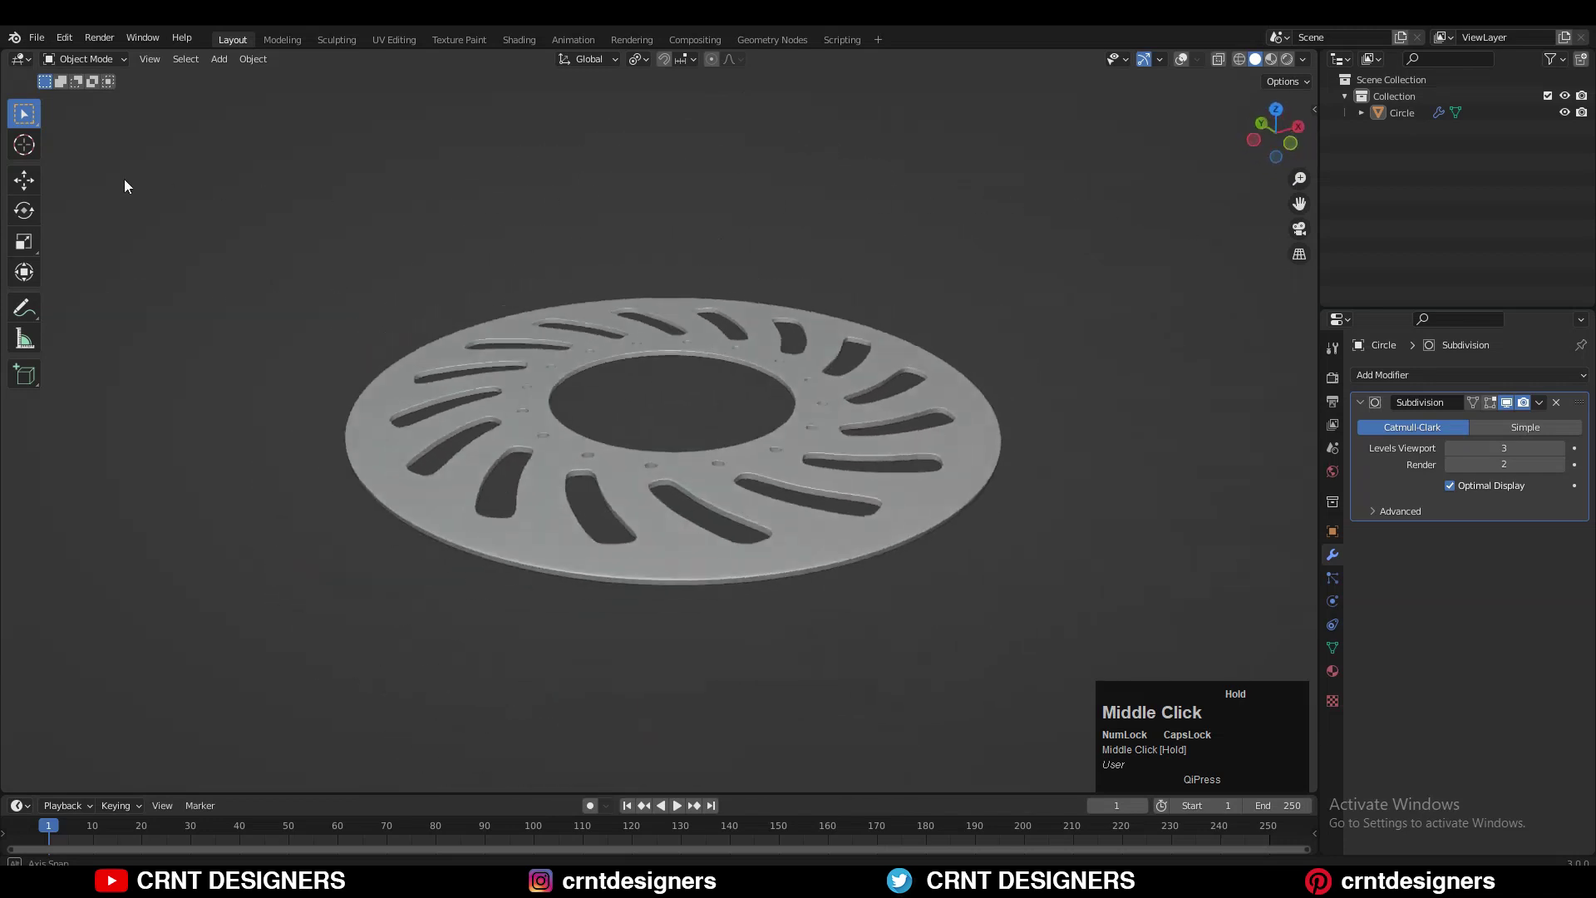
{"action": "middle_click_drag", "start_coordinate": [377, 592], "coordinate": [826, 645]}
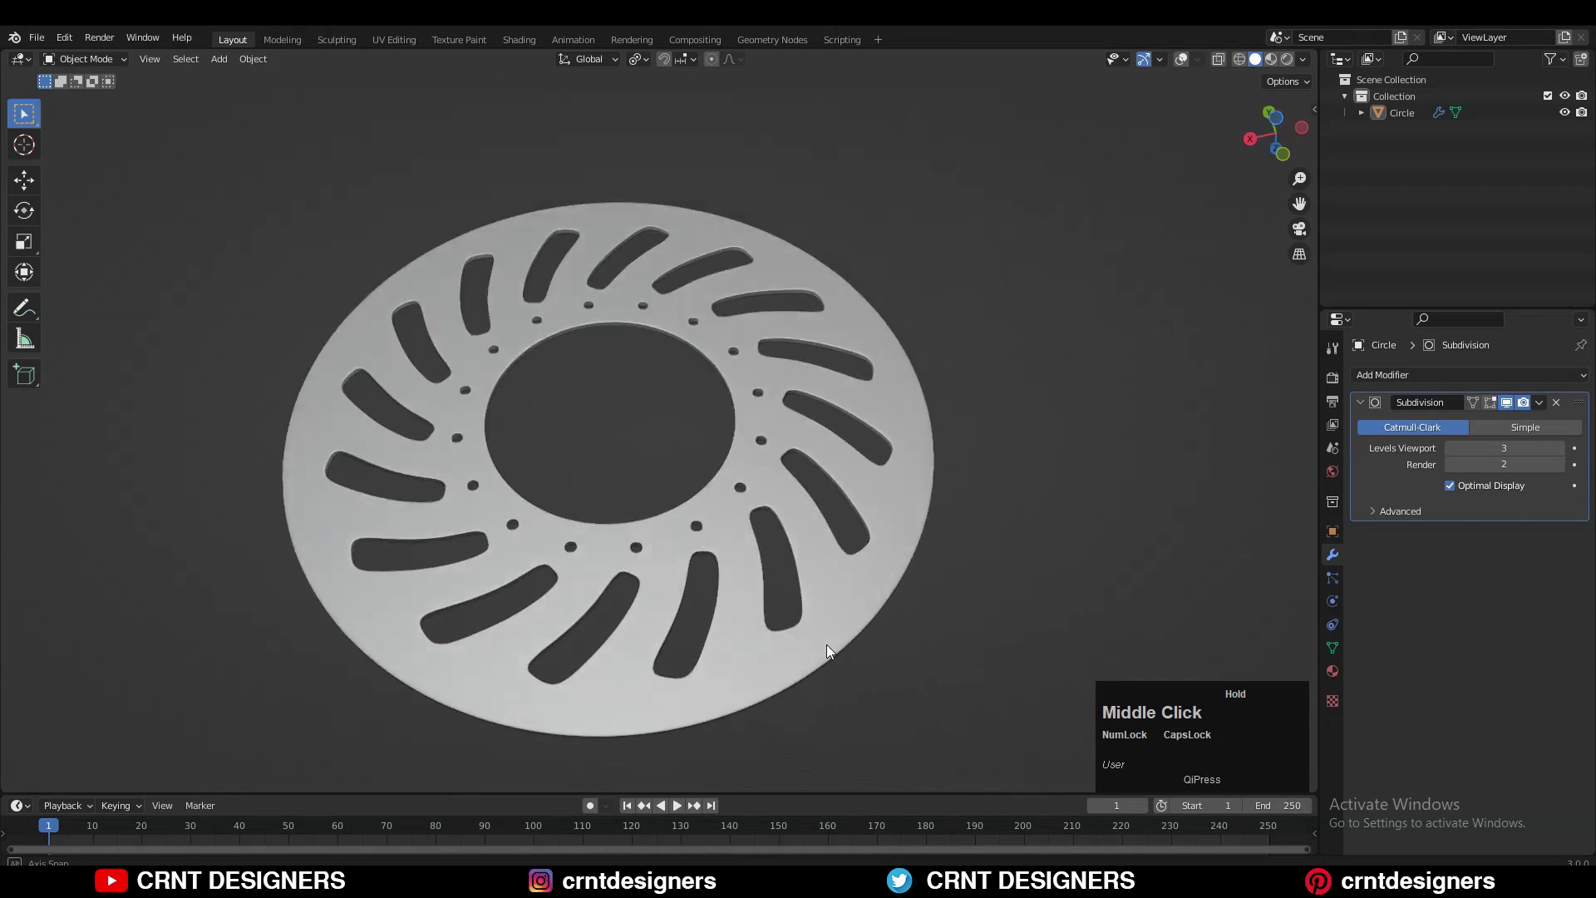
{"action": "middle_click_drag", "start_coordinate": [967, 451], "coordinate": [1121, 354], "text": "shift"}
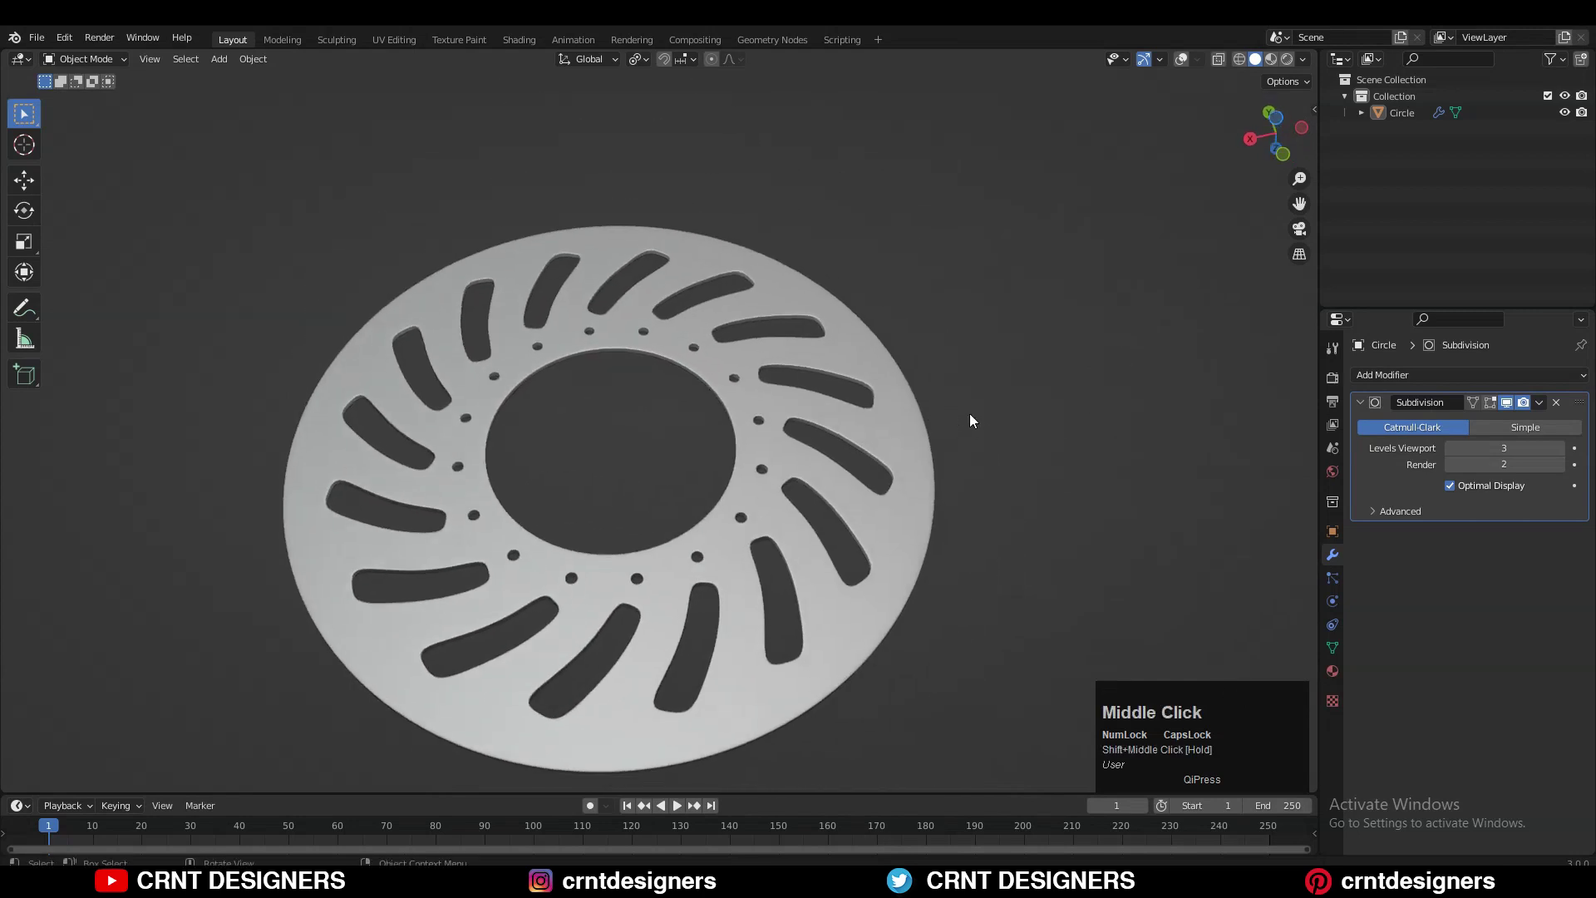